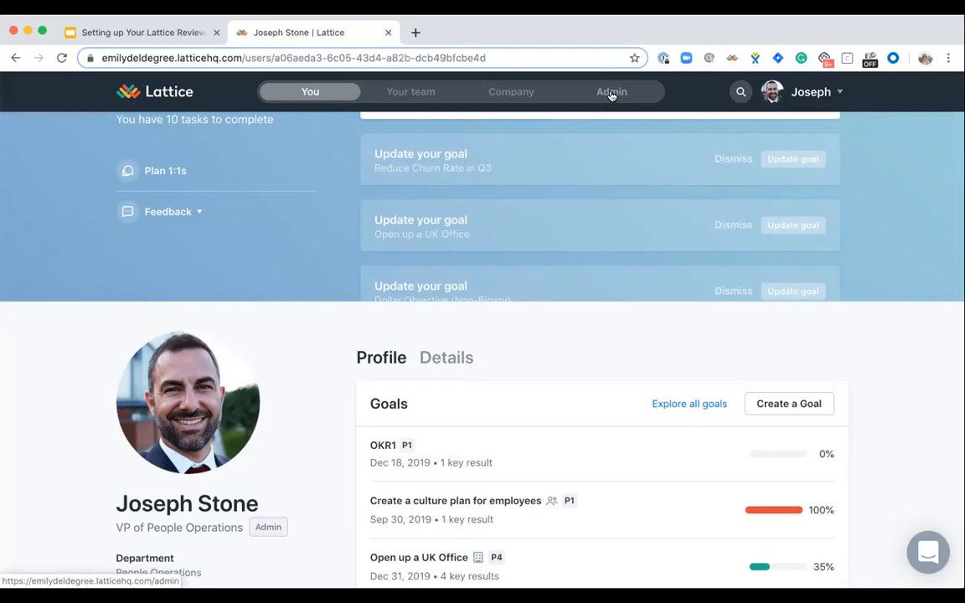
- Open the question bank for performance reviews in the admin area
click(612, 92)
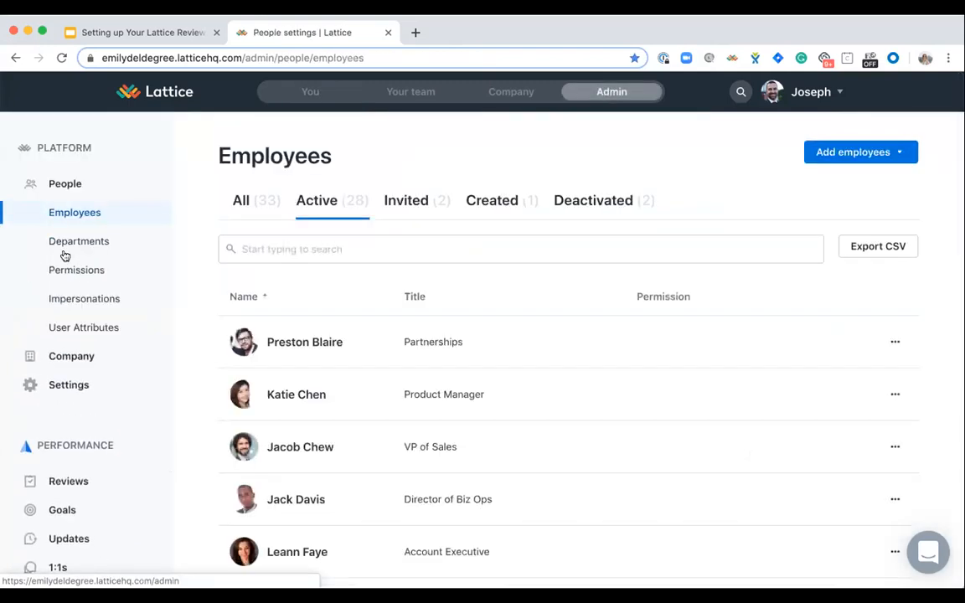
click(66, 489)
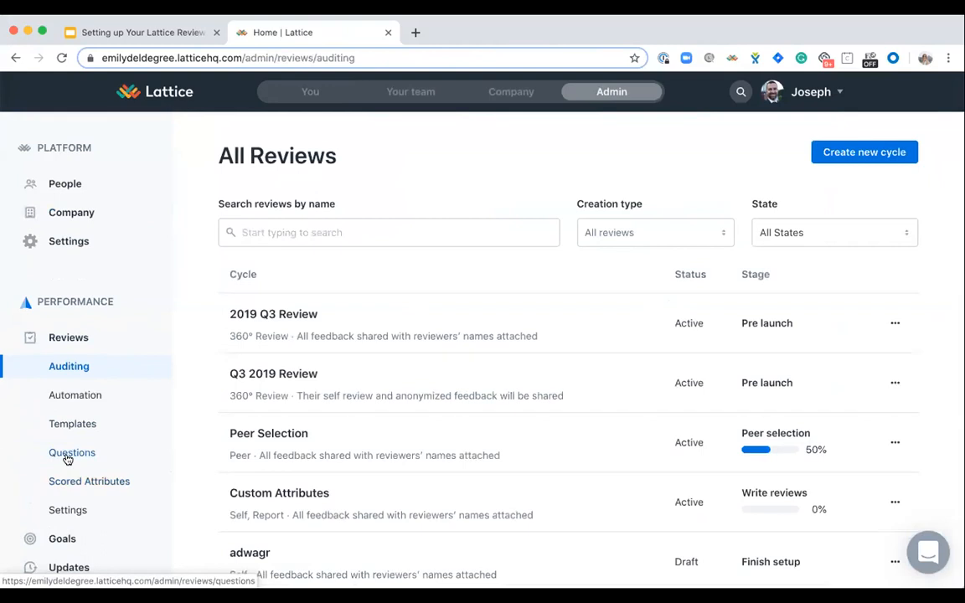
click(67, 458)
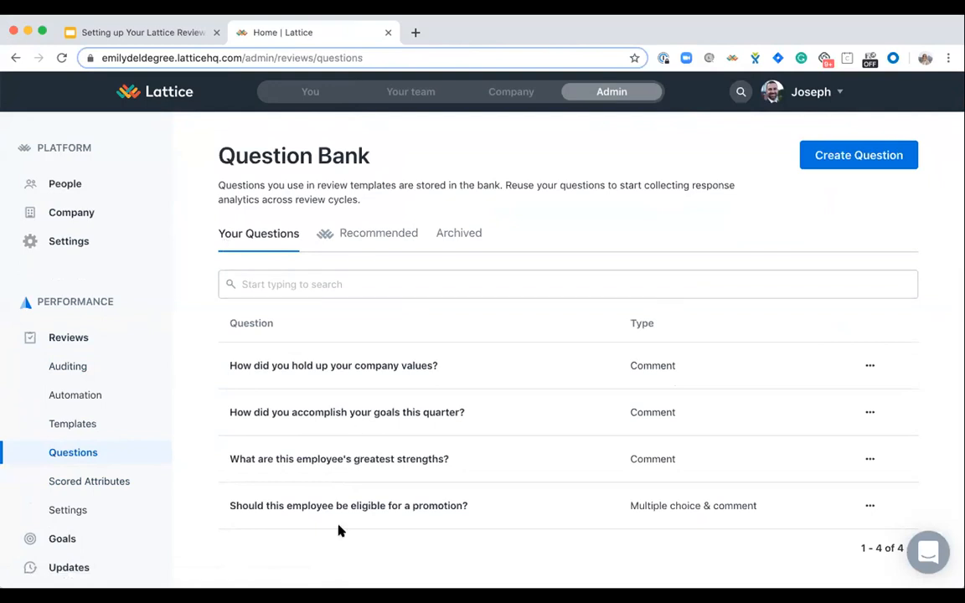
- Look through the recommended questions in the question bank, then return to the company's own questions
click(344, 238)
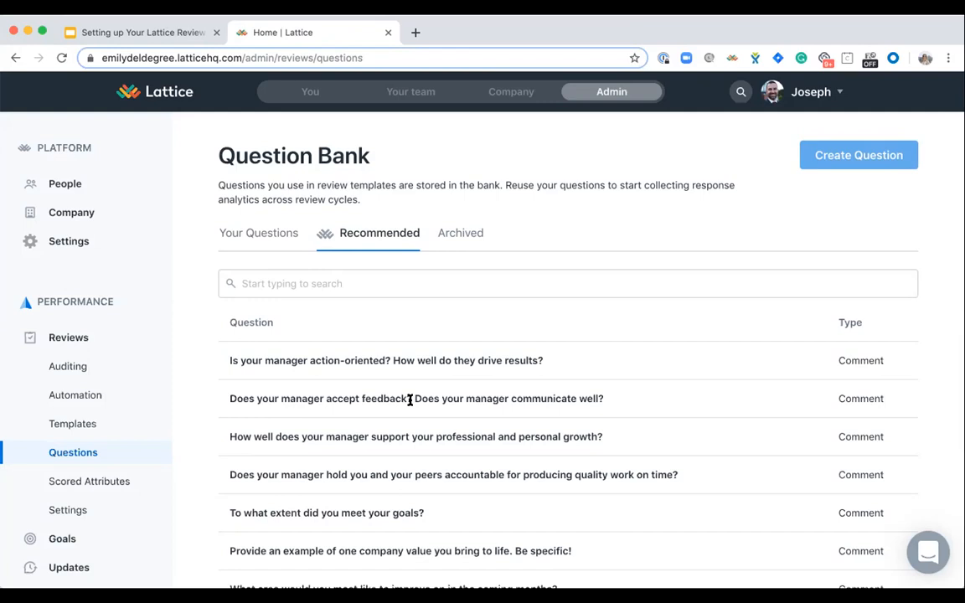
scroll(409, 400, down, 4)
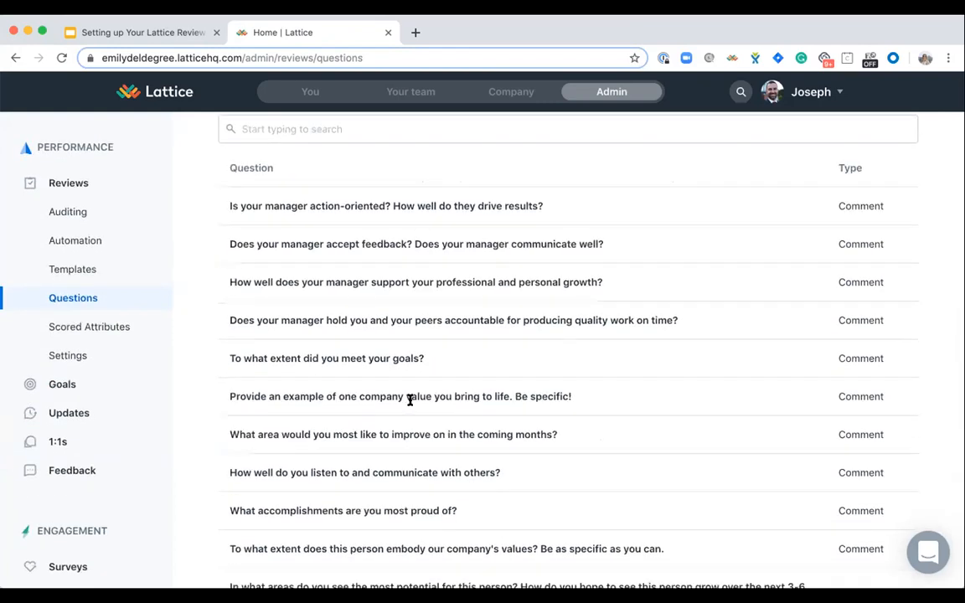
scroll(409, 399, up, 4)
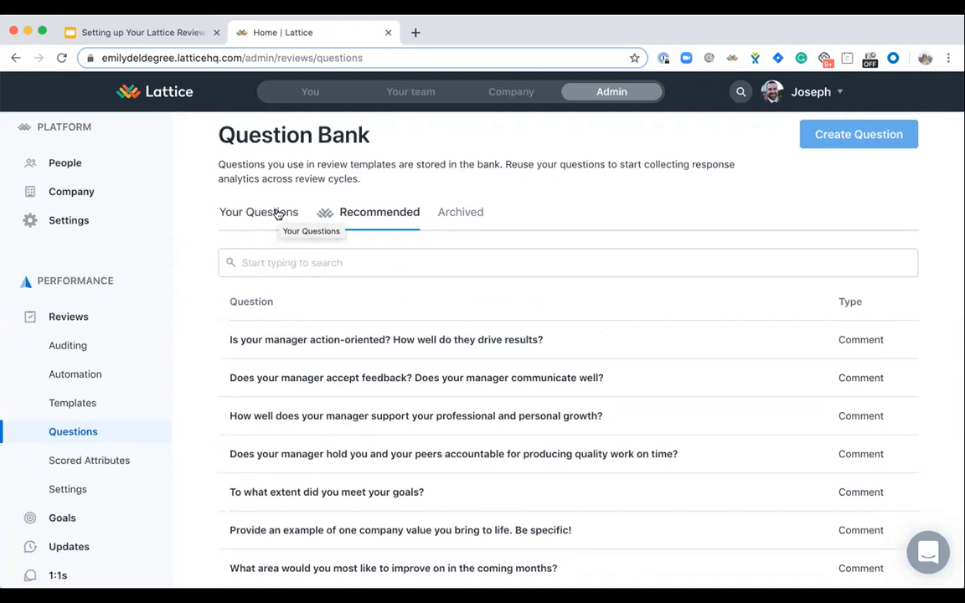
click(278, 215)
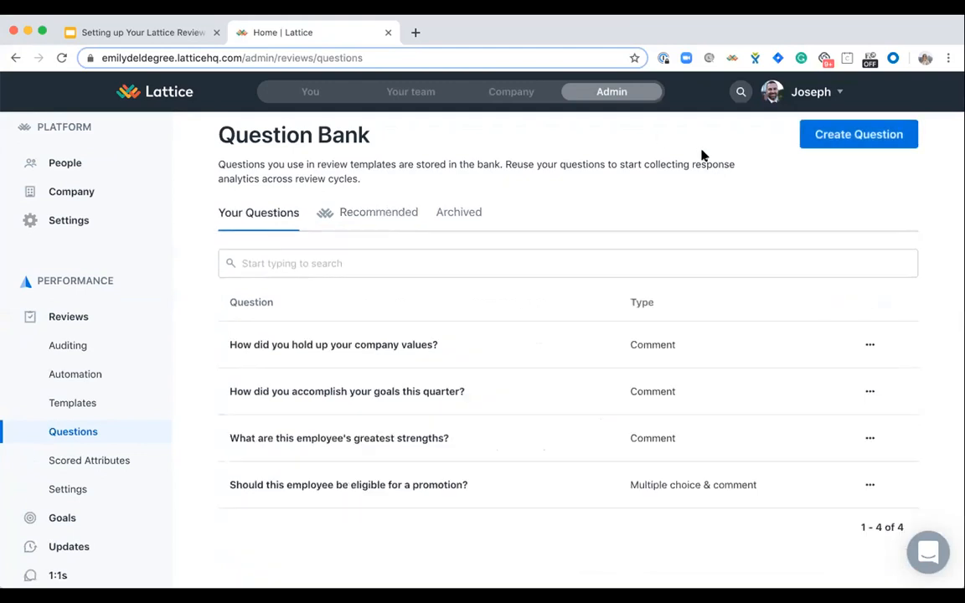
- Start a new bank question that reads "What is one thing that you can improve on next quarter?"
scroll(874, 163, up, 1)
click(874, 163)
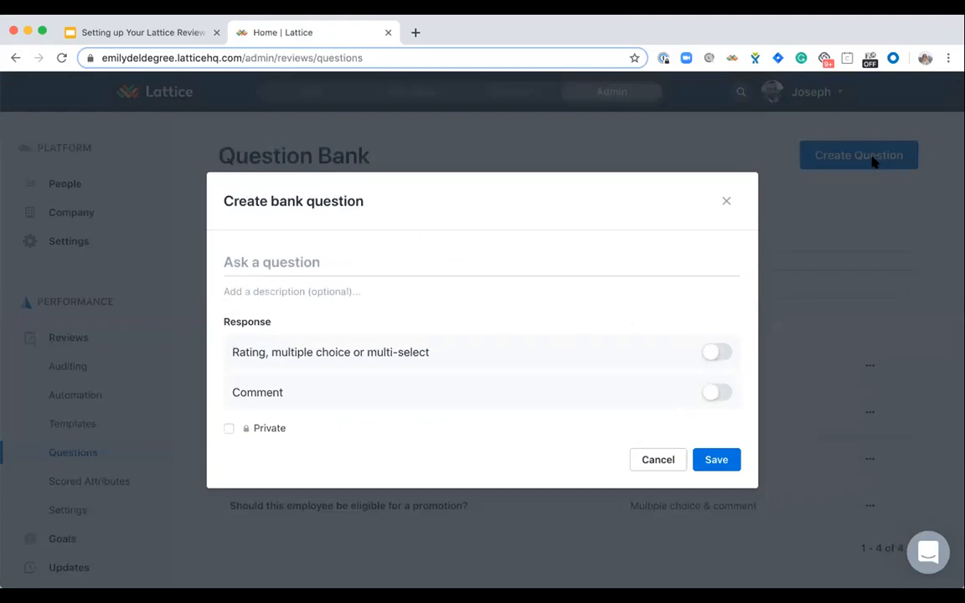
click(340, 263)
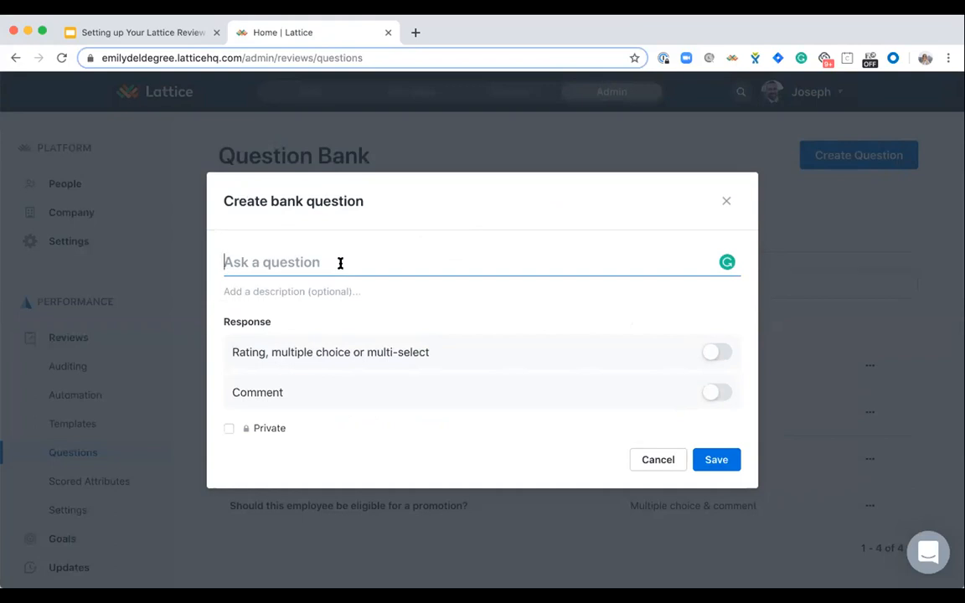
text(What is one th)
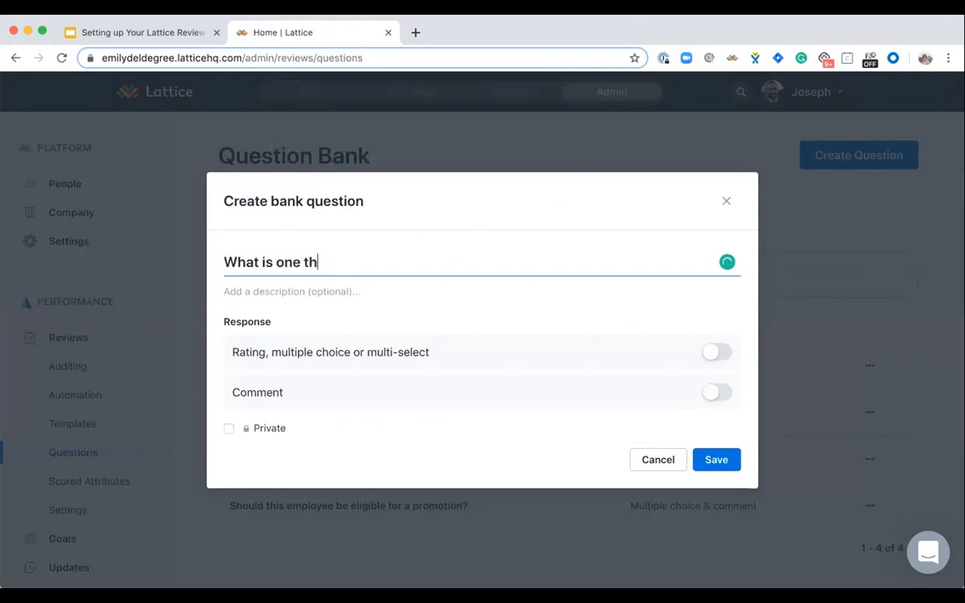
text(ing that you can imp)
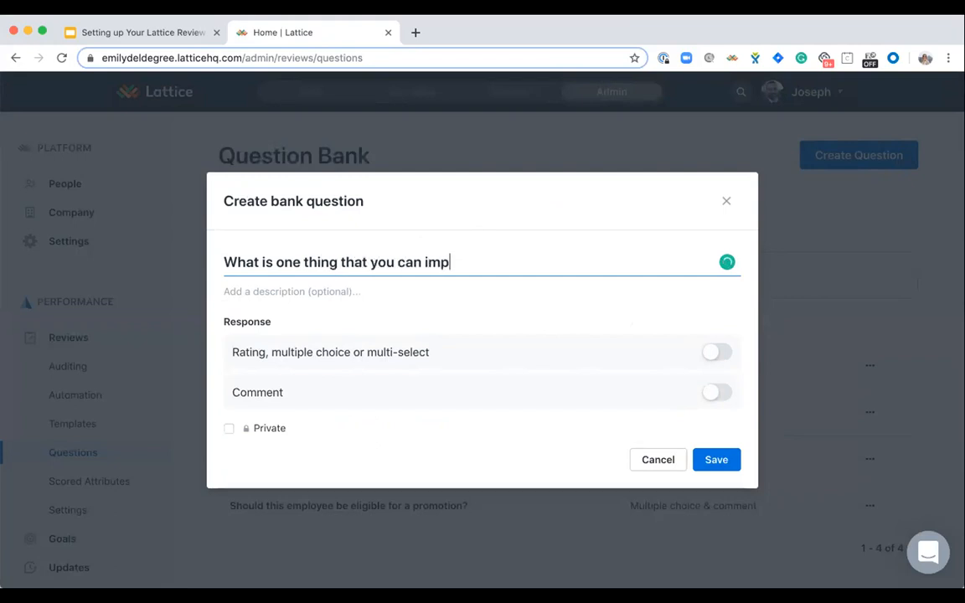
text(rove on next quarter?)
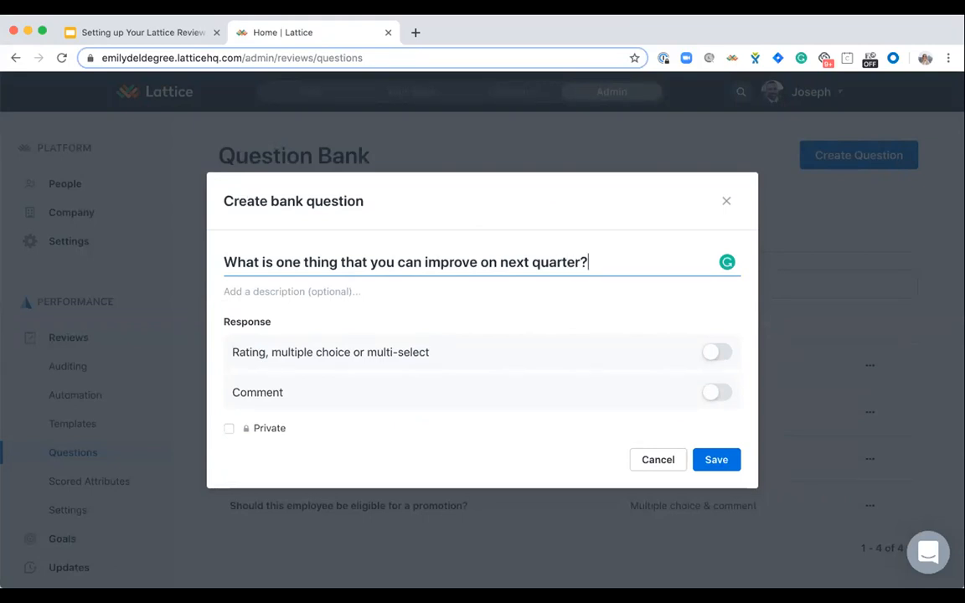
click(261, 291)
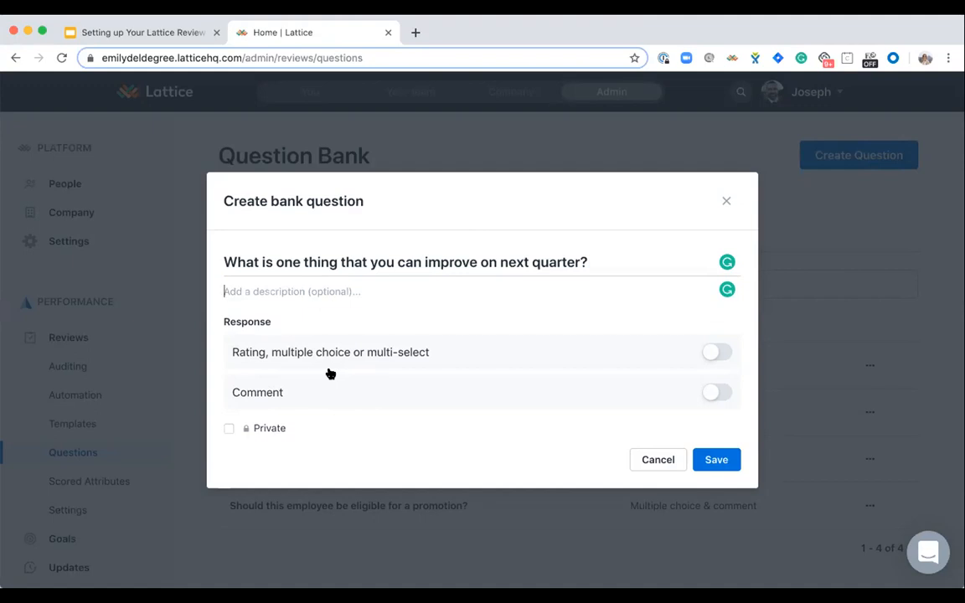
- Enable a scored response for the question, check the multiple choice and multiple select variants, and settle on Rating
click(718, 352)
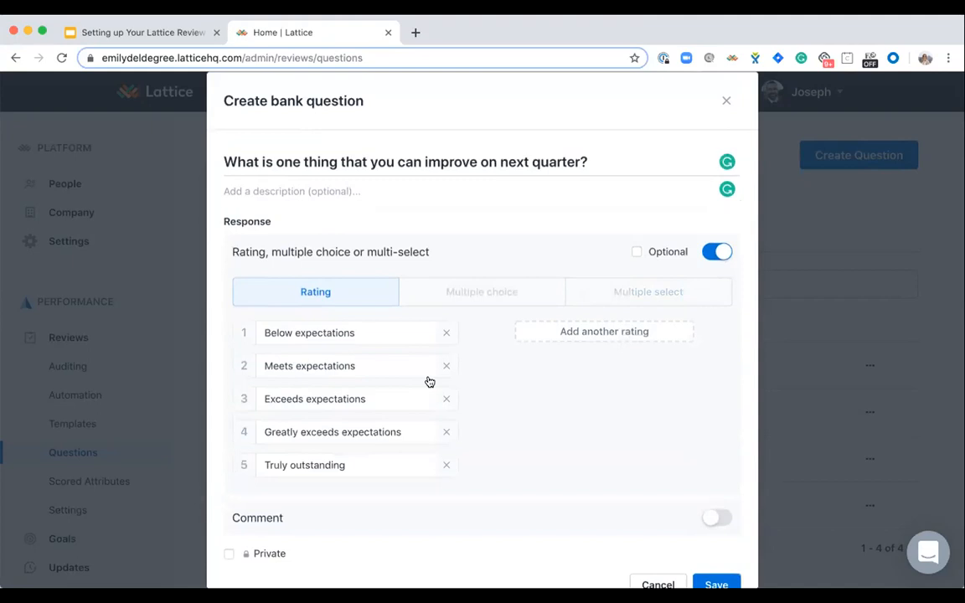
click(443, 300)
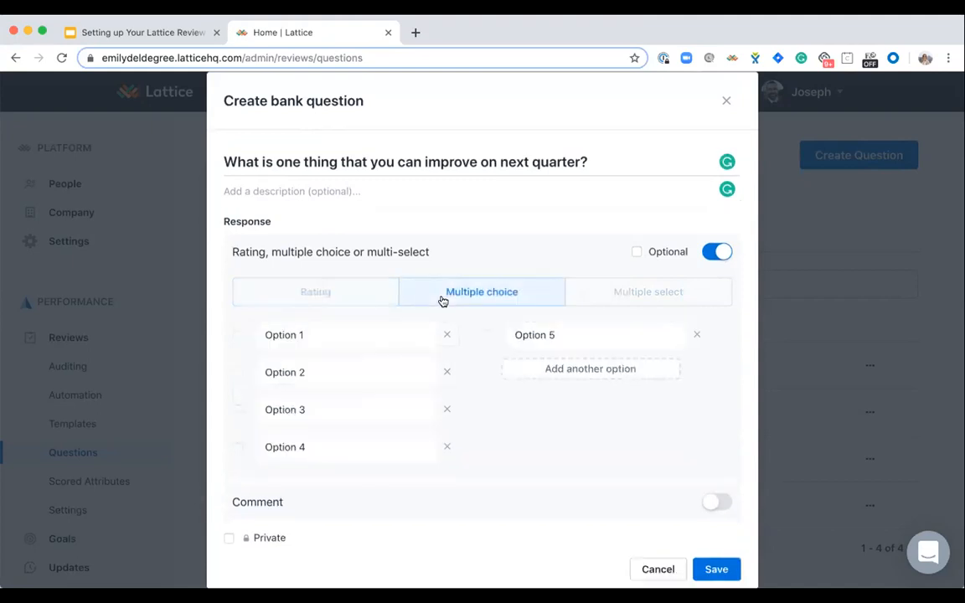
click(664, 291)
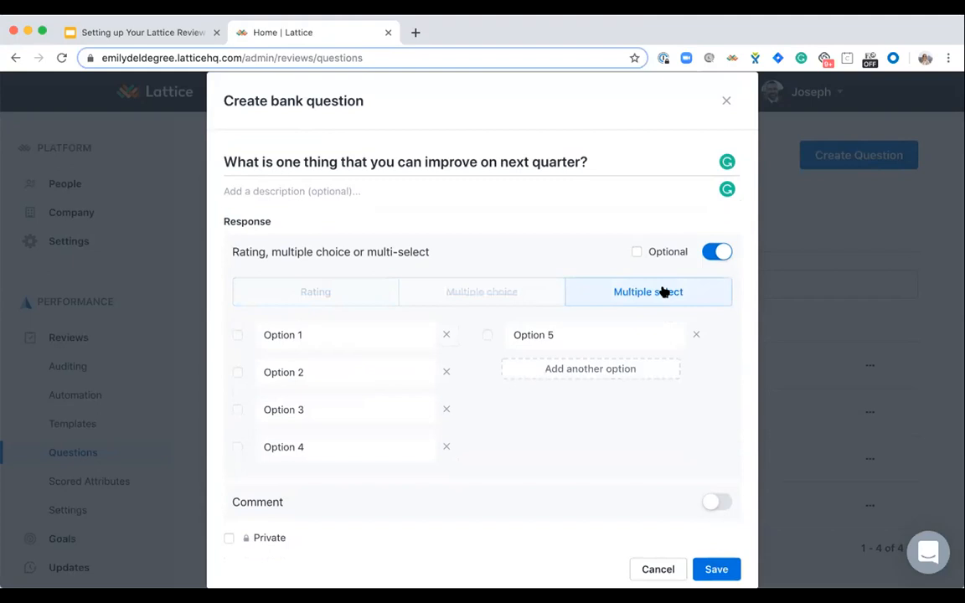
click(314, 295)
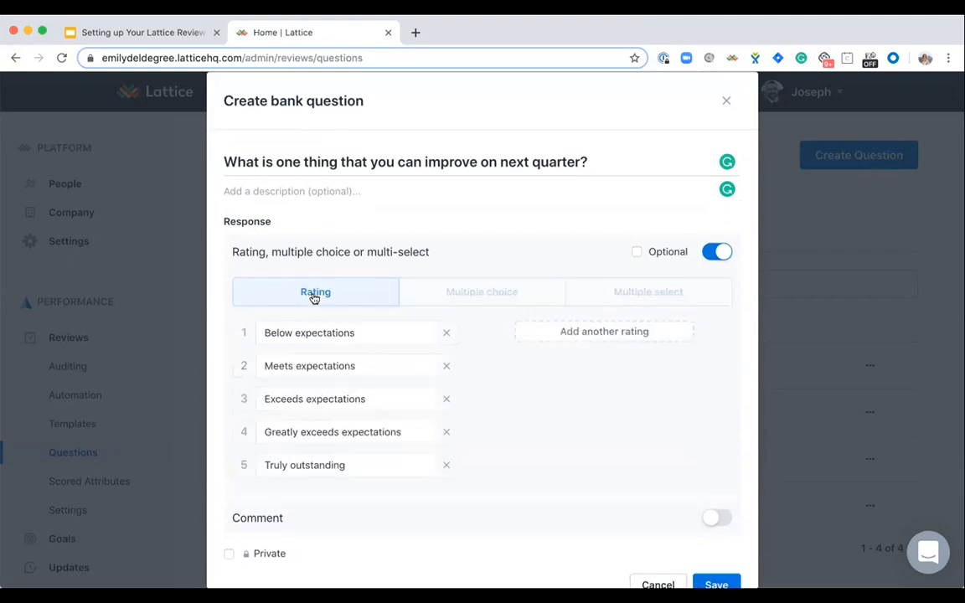
click(364, 333)
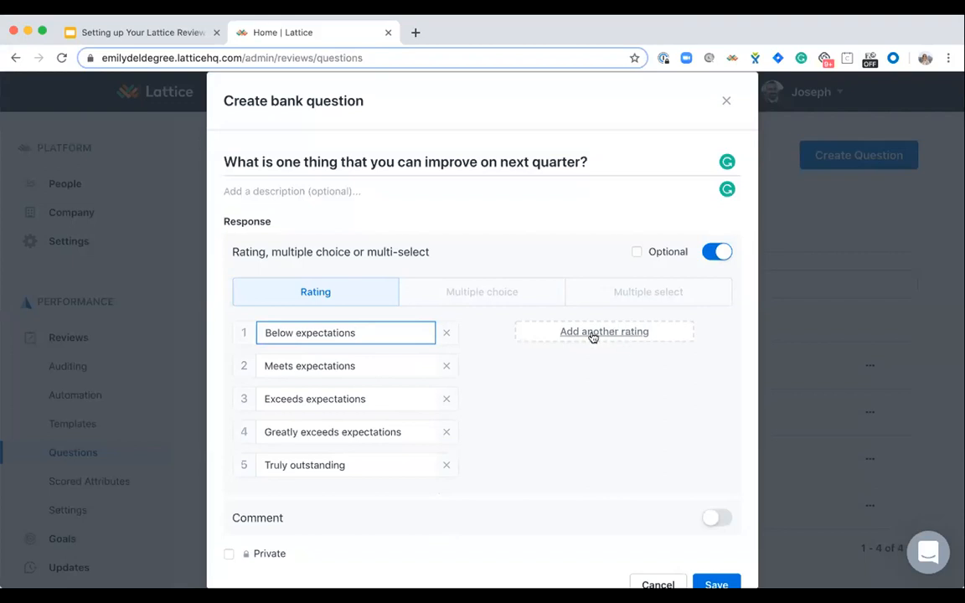
- Turn on the comment response for the question and save it to the question bank
scroll(544, 418, down, 1)
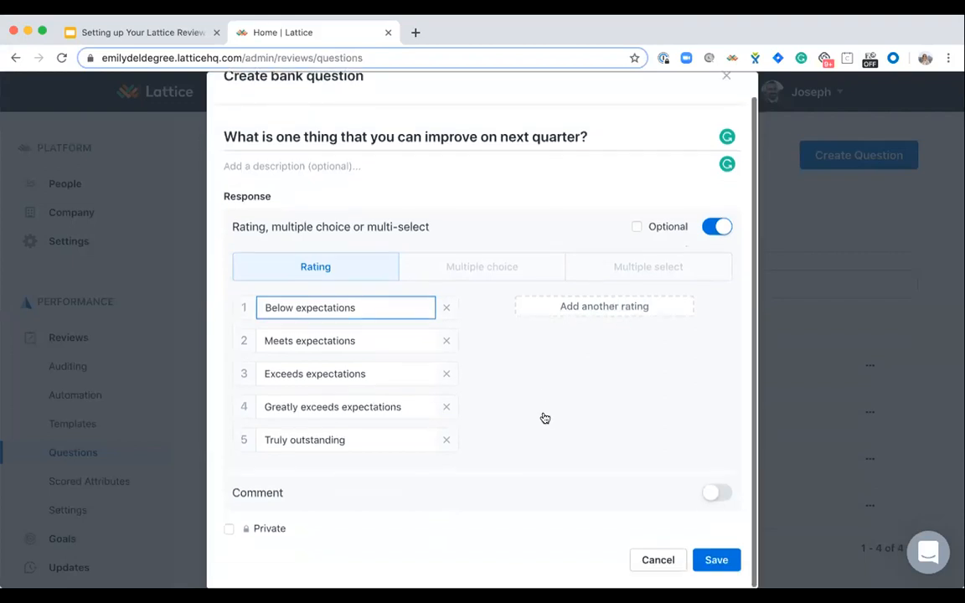
click(721, 494)
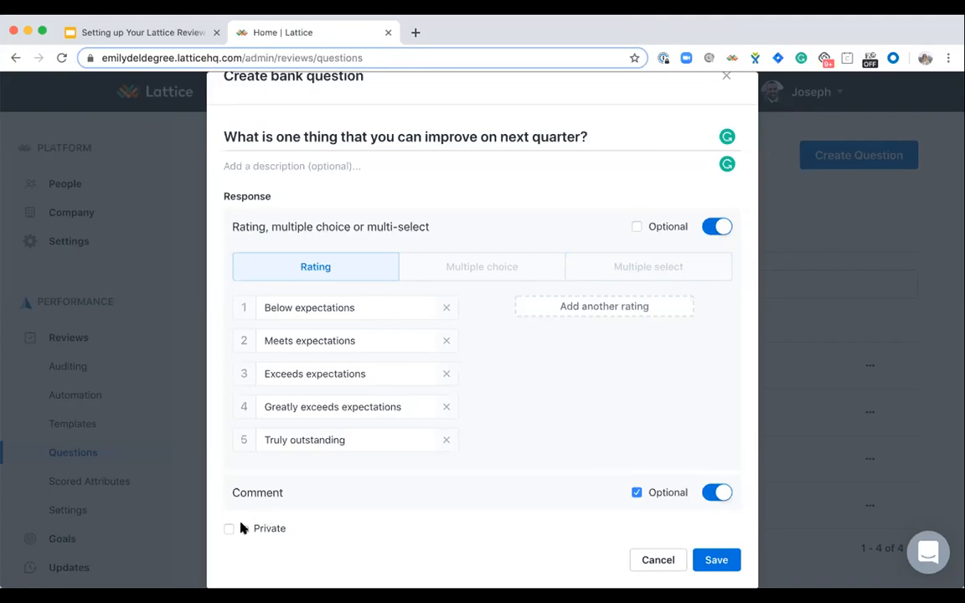
mouse_move(270, 531)
click(723, 567)
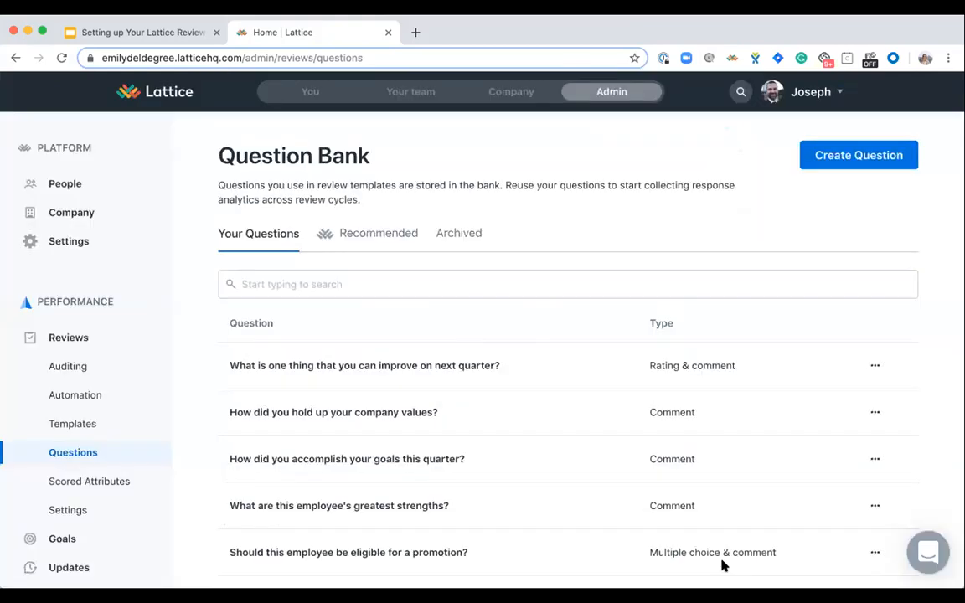
- Open the review templates and look over the questions in the Lookback, Outlook template
scroll(721, 565, down, 1)
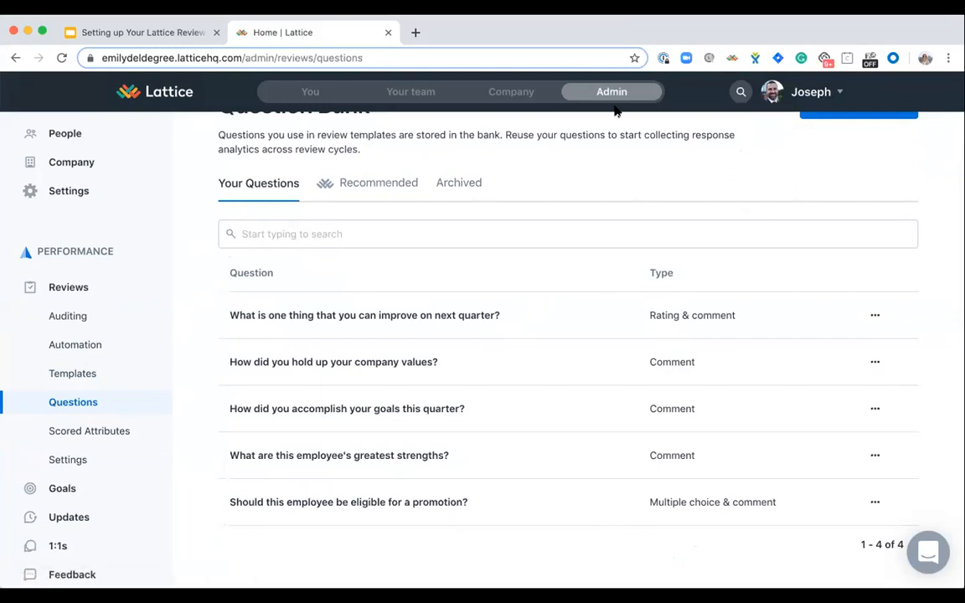
click(63, 372)
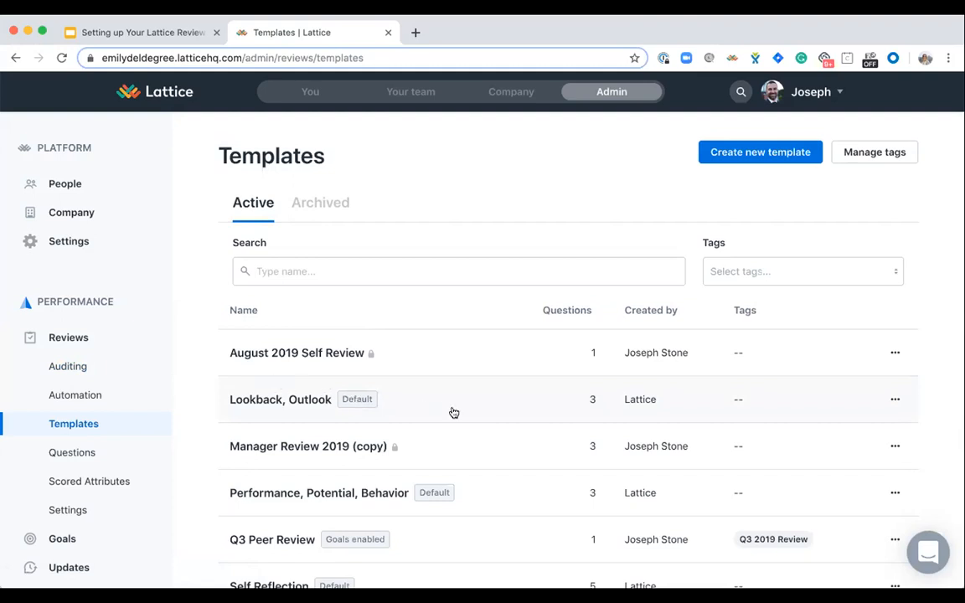
scroll(452, 413, down, 2)
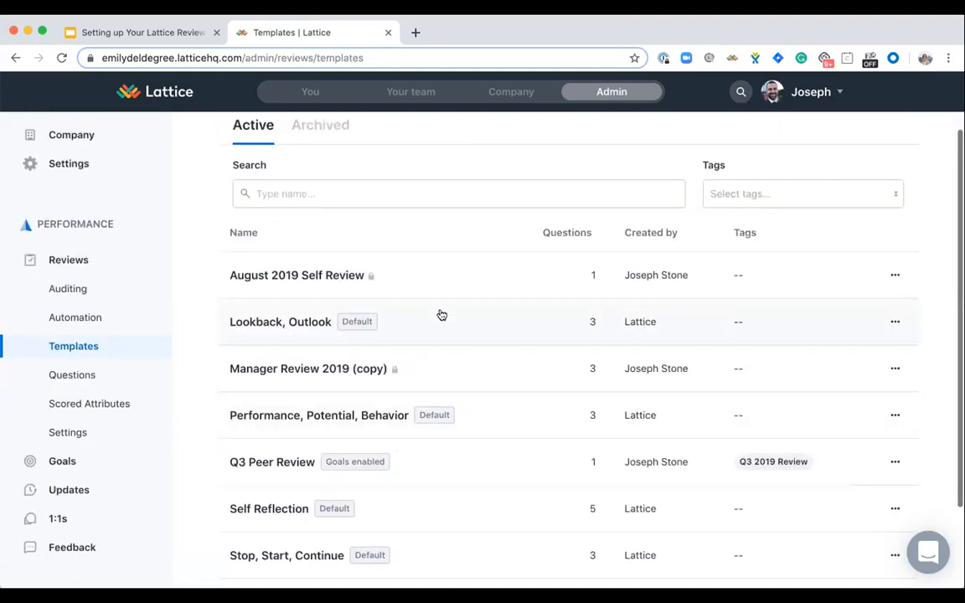
click(441, 315)
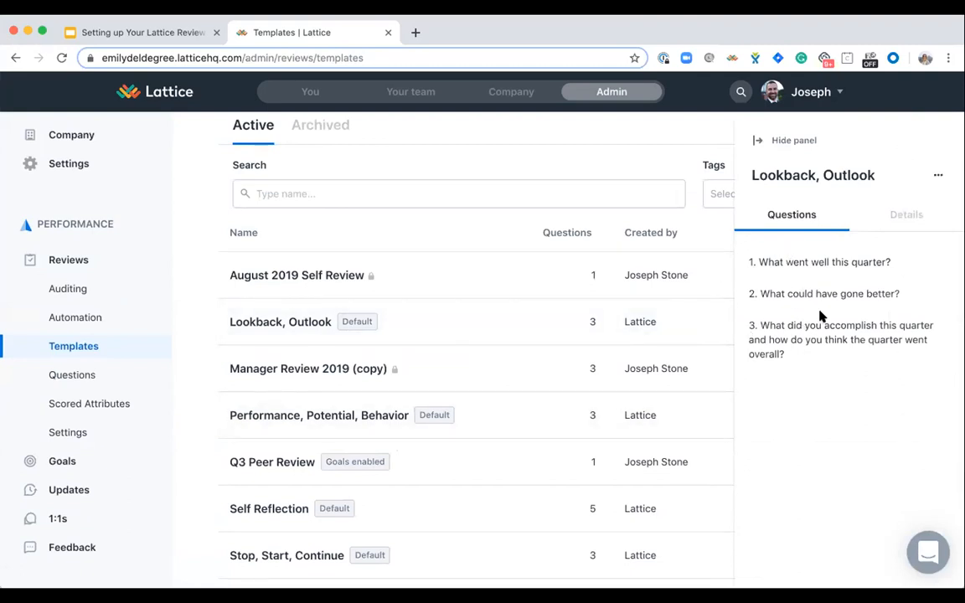
click(790, 140)
scroll(675, 213, up, 2)
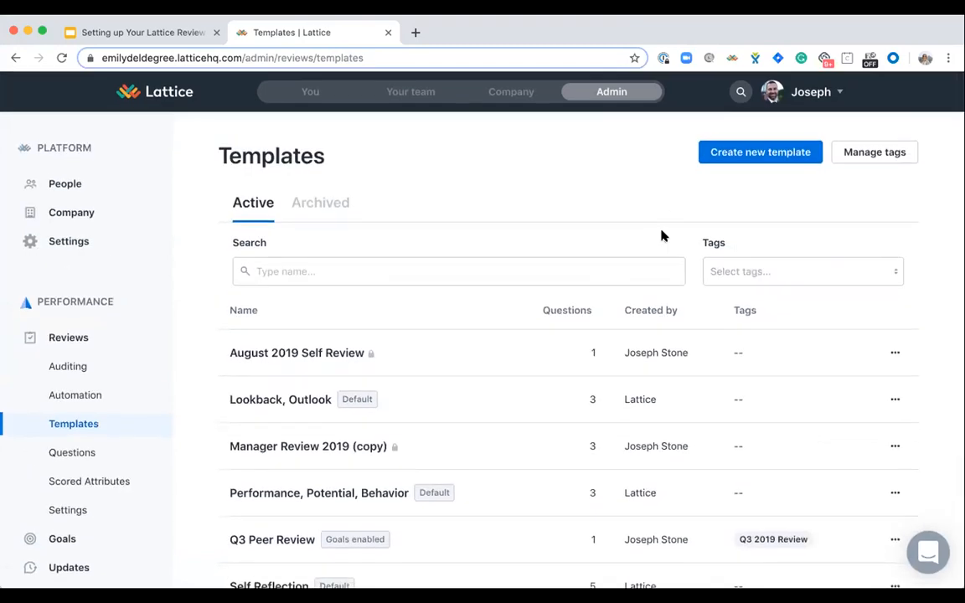
- Start a new review template and name it "Q3 Manager Review 2019"
click(763, 155)
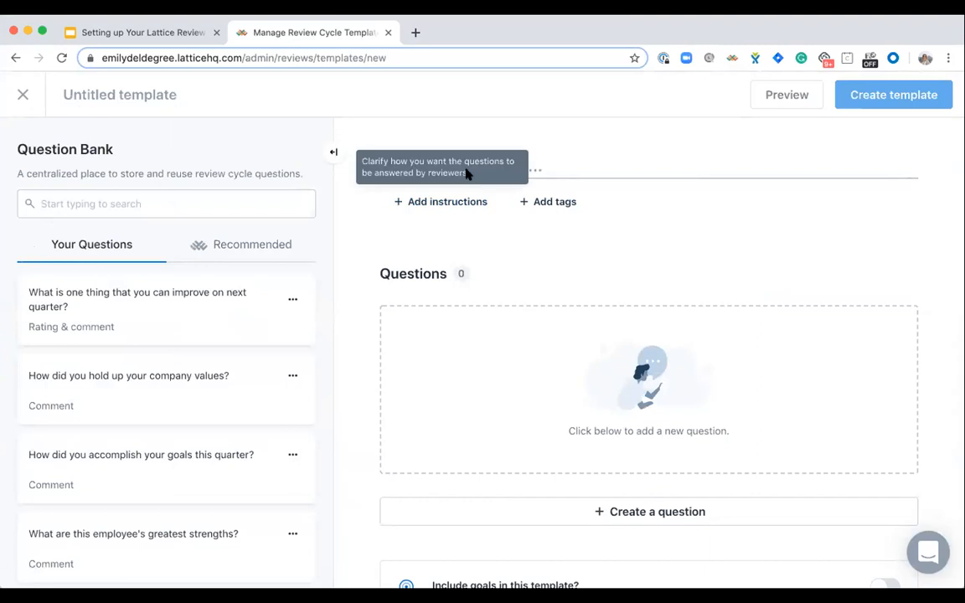
click(594, 172)
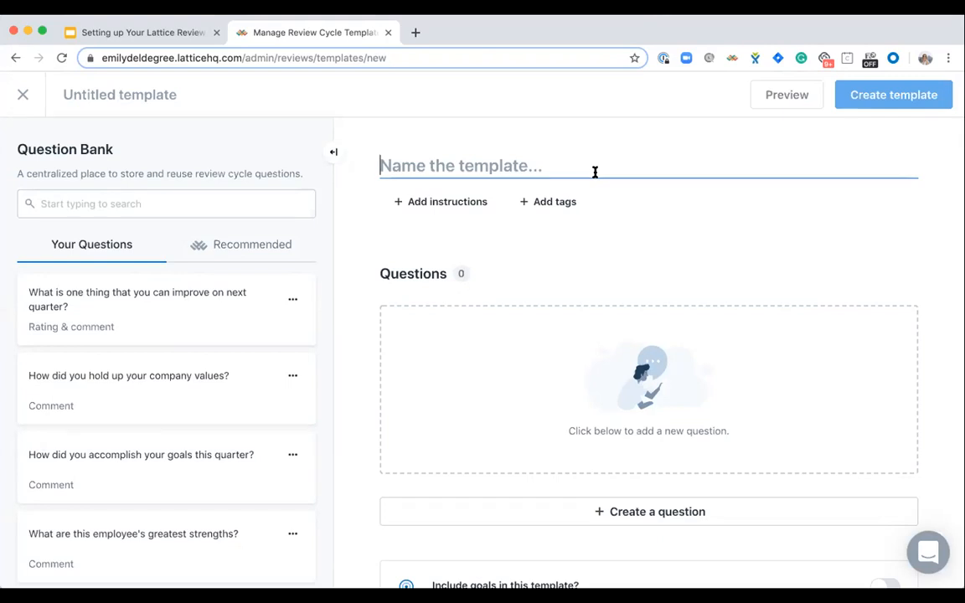
text(Q3)
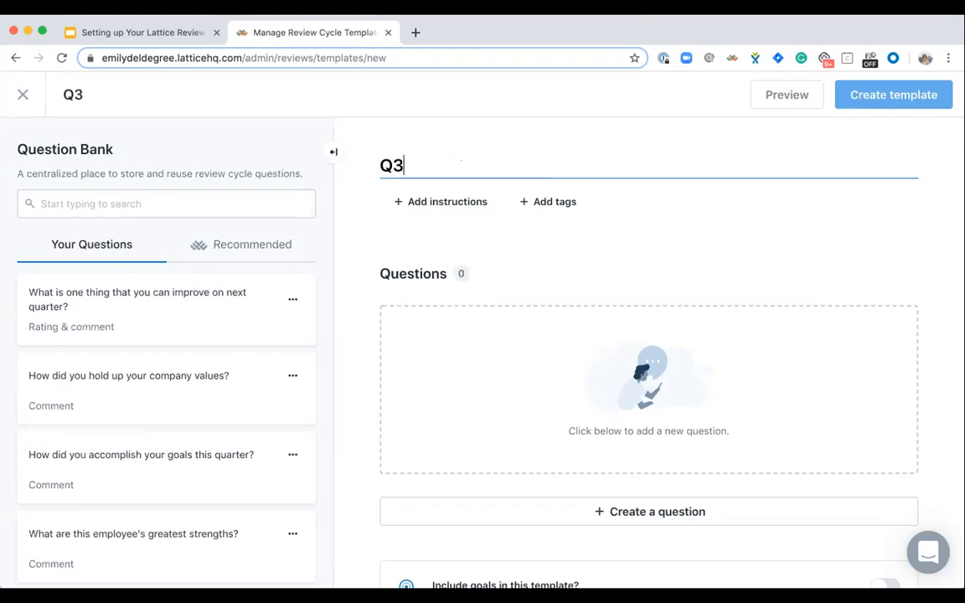
text( Manager Review 2019)
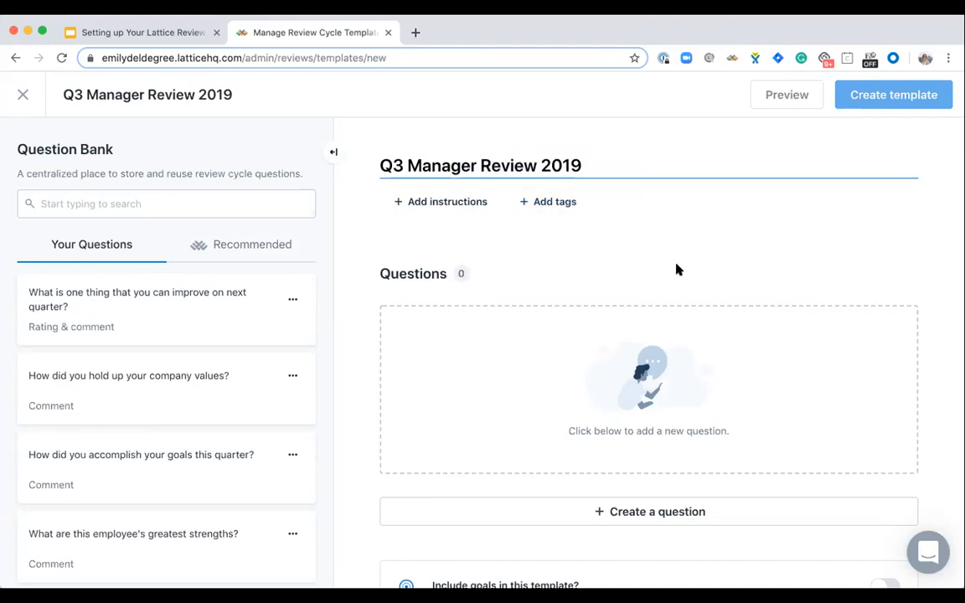
- Add the recommended question "Is your manager action-oriented? How well do they drive results?" to the template
scroll(676, 269, down, 1)
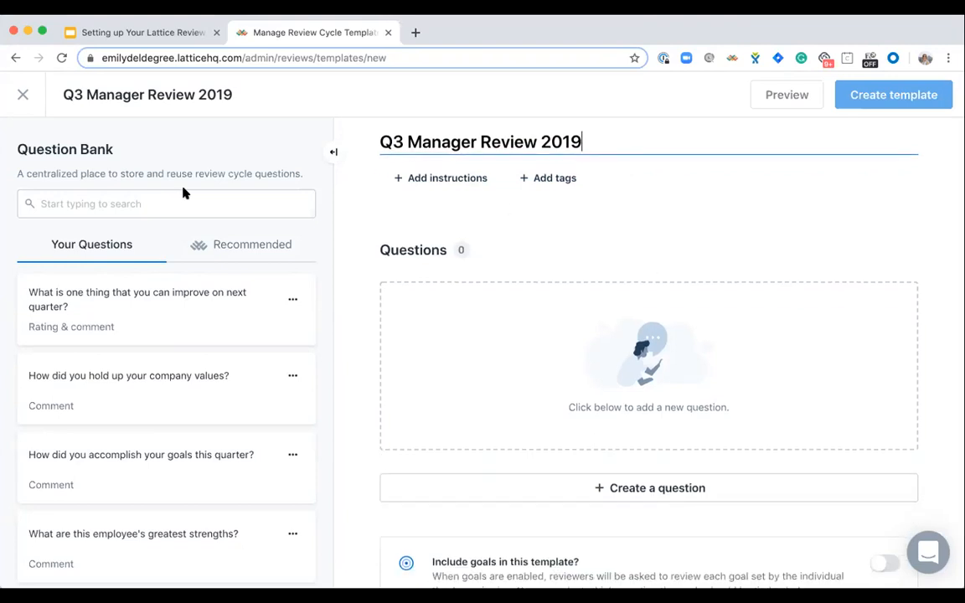
click(60, 378)
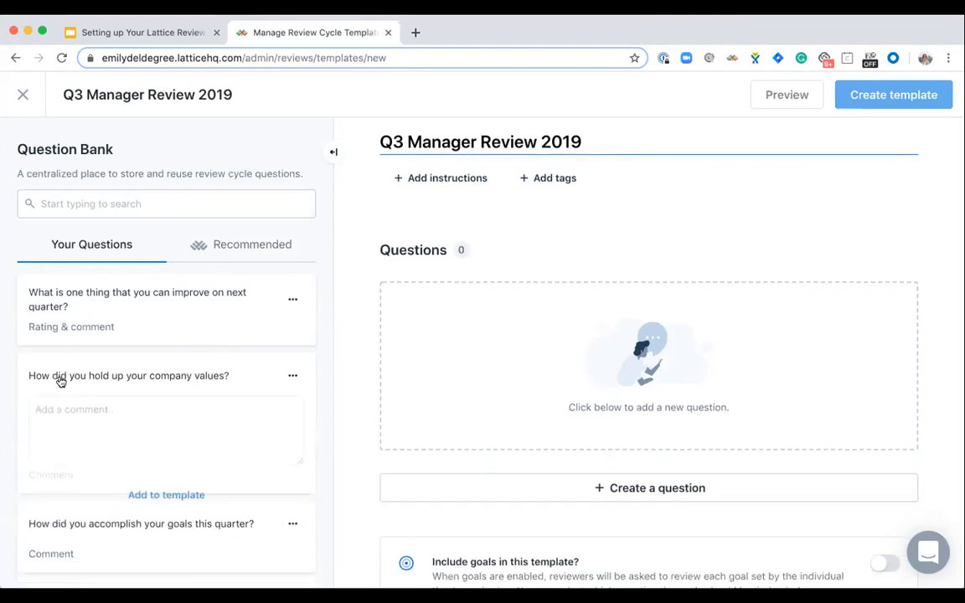
click(247, 242)
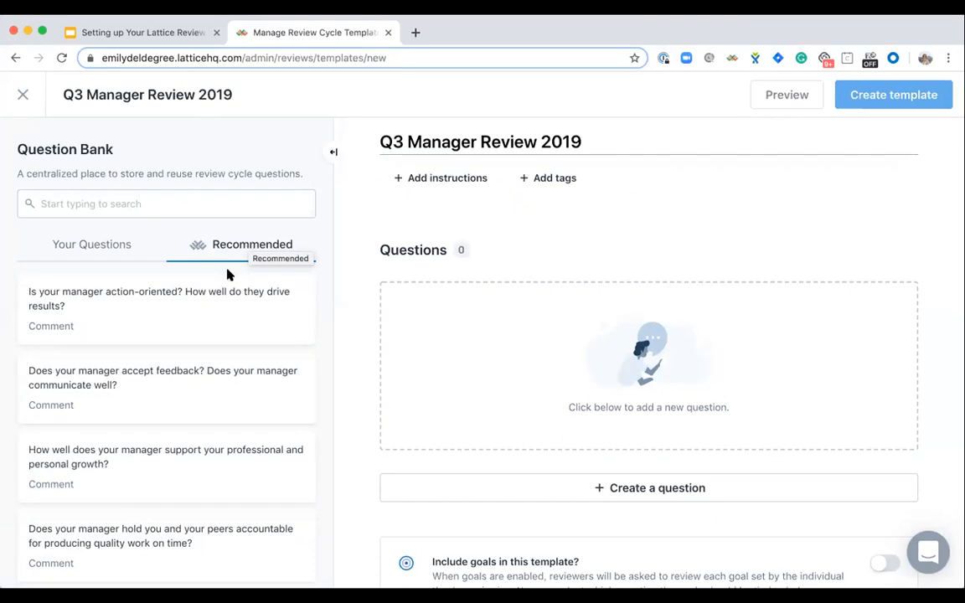
mouse_move(210, 313)
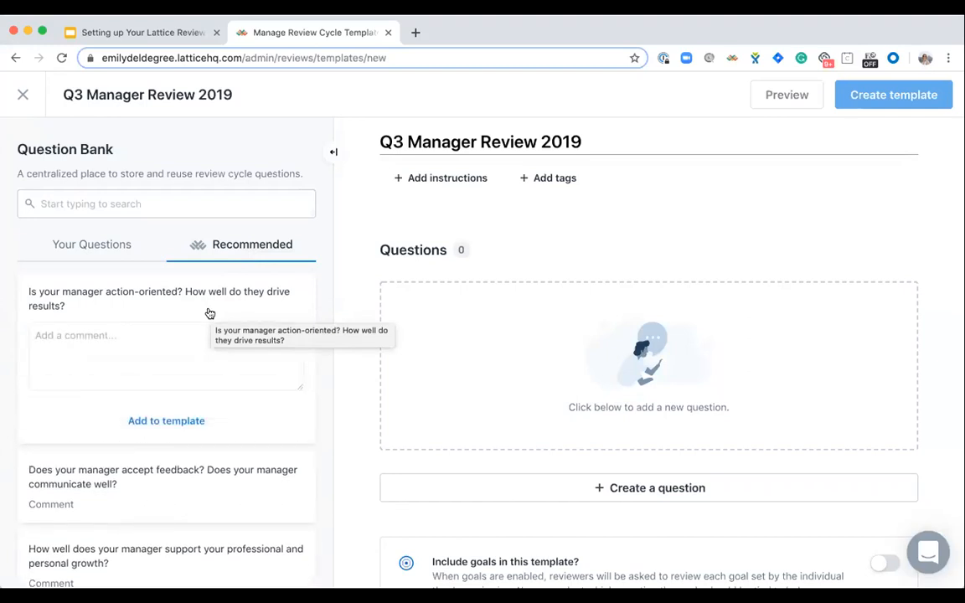
click(141, 420)
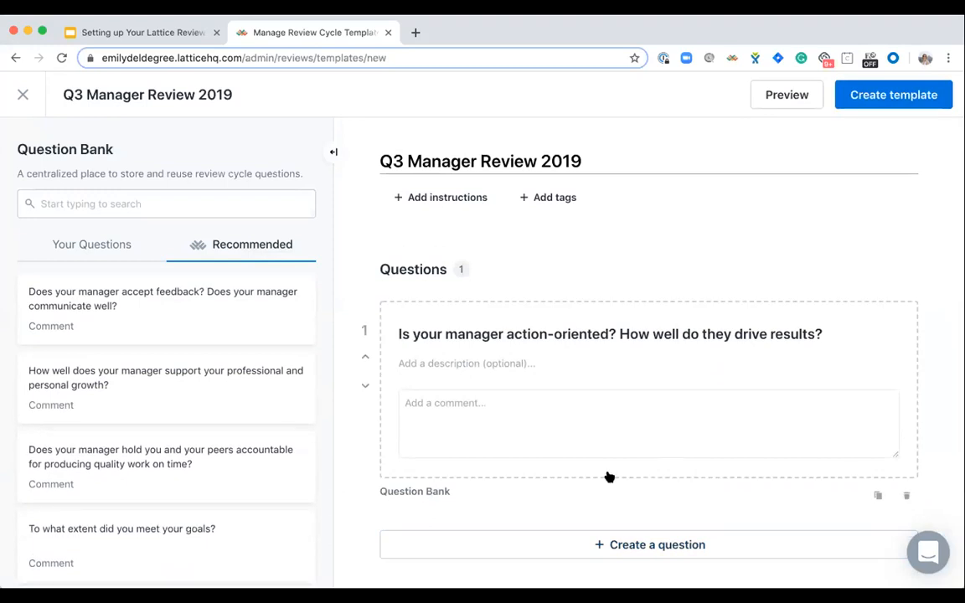
- Add the recommended question on how the manager supports growth and the saved question "What is one thing that you can improve on next quarter?" to the template
mouse_move(177, 416)
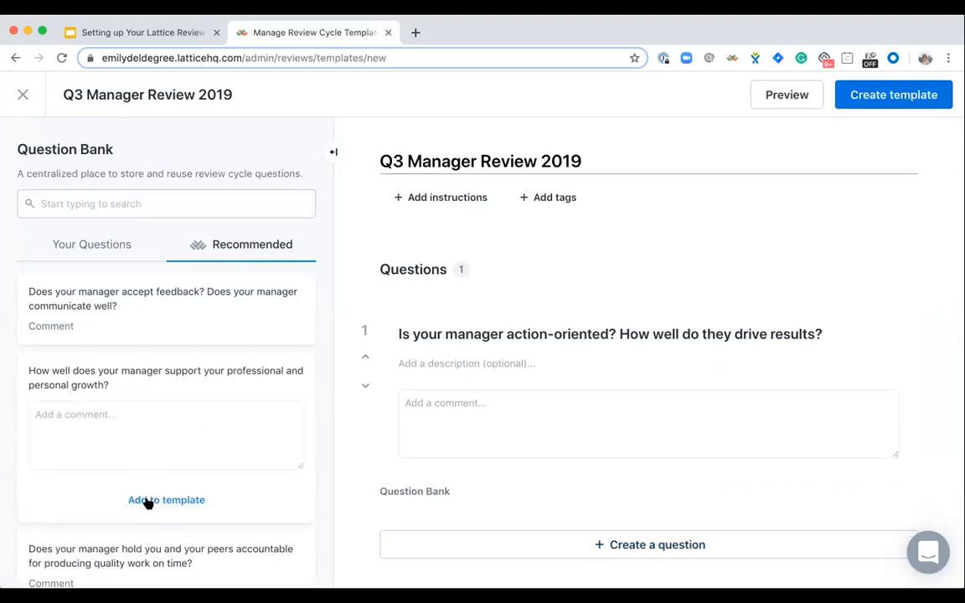
click(147, 501)
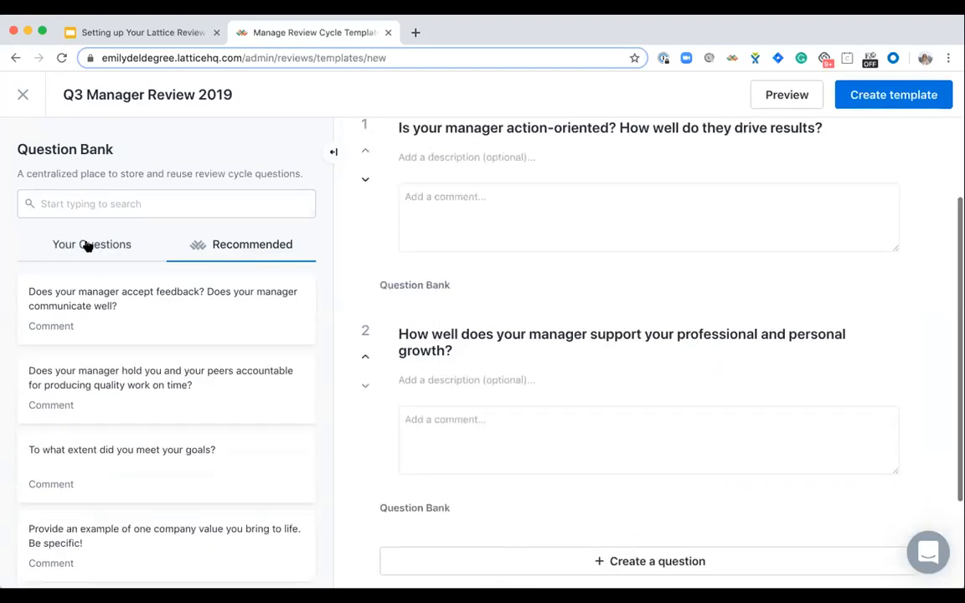
click(88, 245)
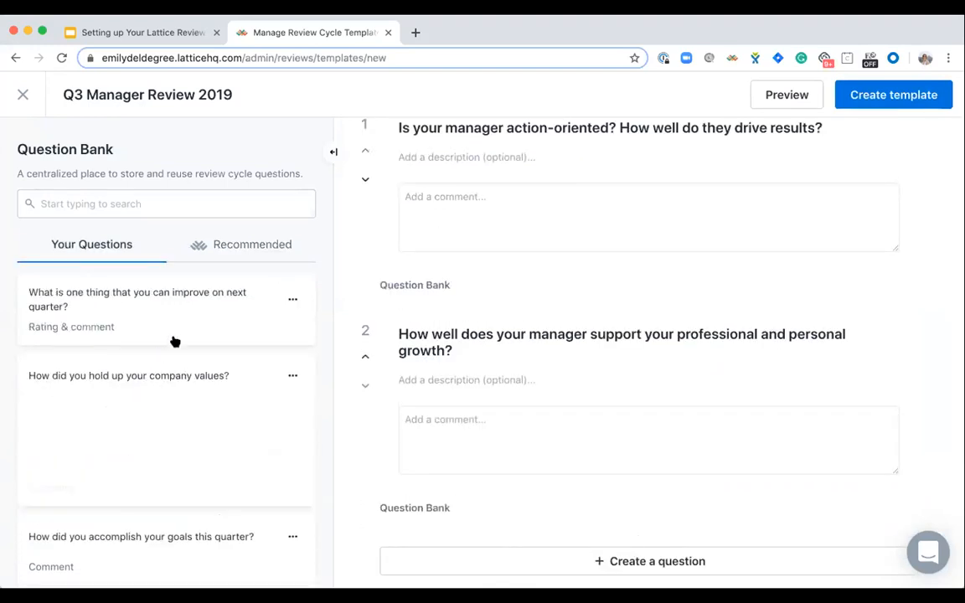
mouse_move(174, 339)
click(164, 461)
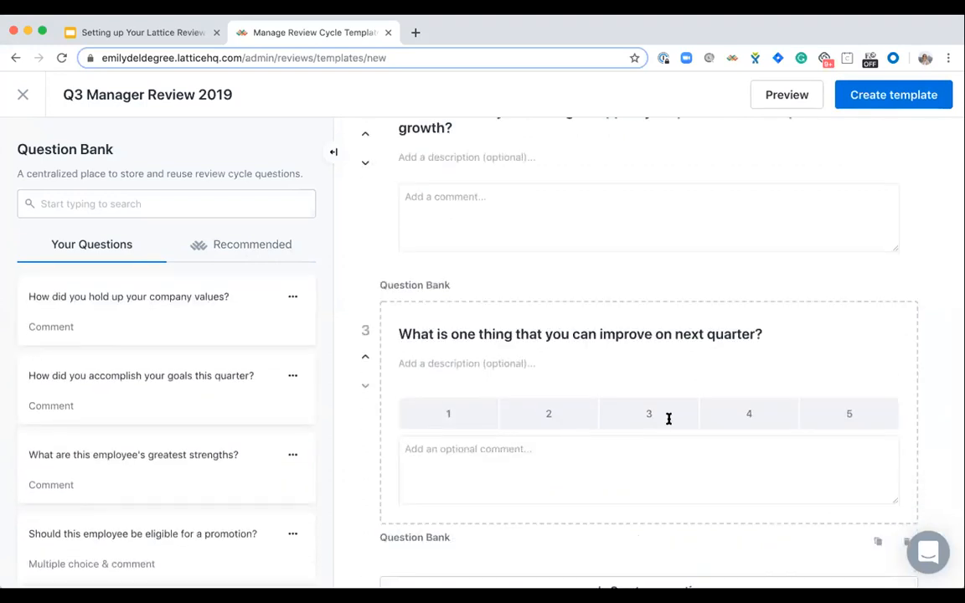
- Include goals in the template, covering both active goals and ended goals completed in the last 16 weeks
scroll(669, 419, down, 3)
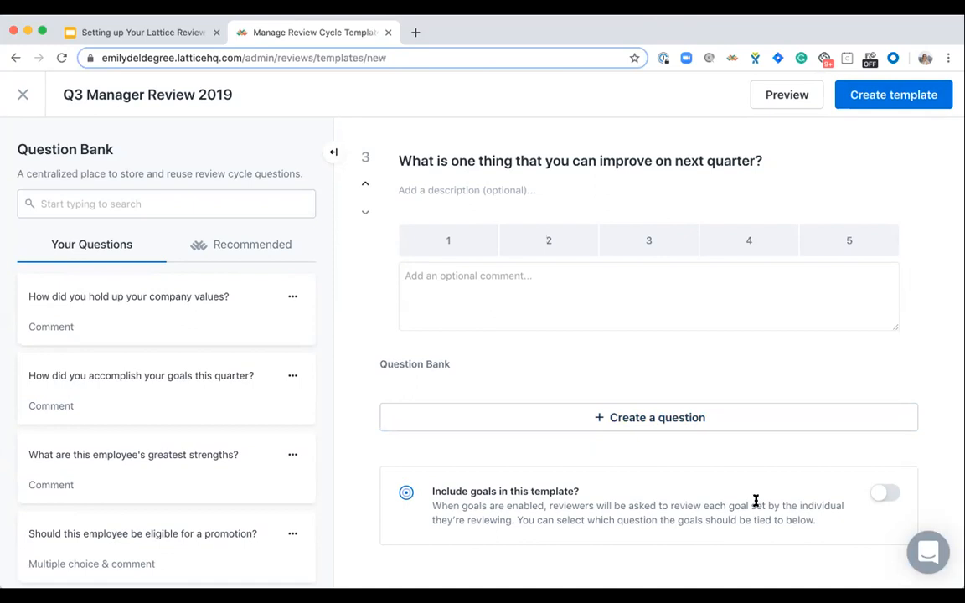
click(888, 493)
scroll(631, 500, down, 3)
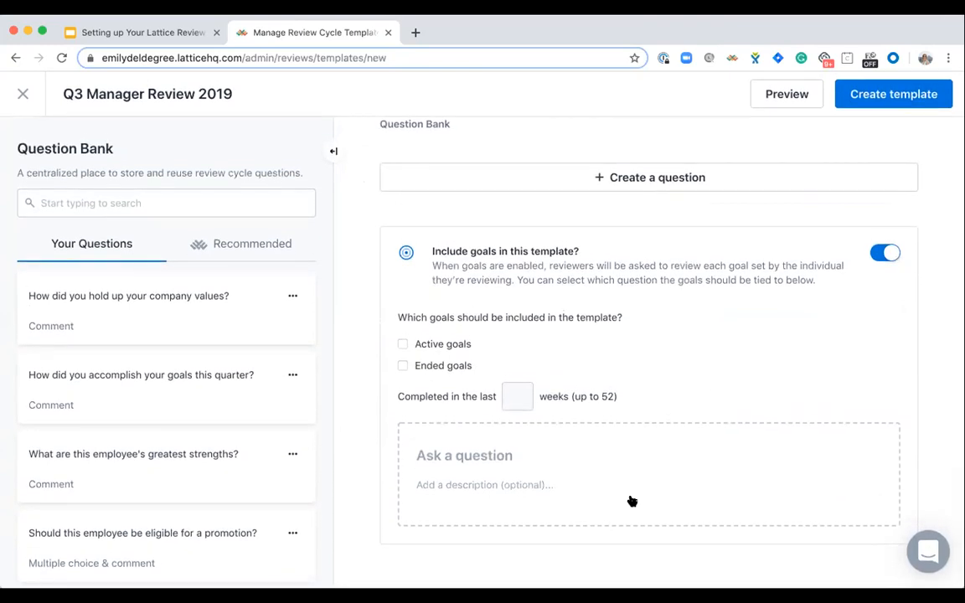
click(402, 347)
click(403, 368)
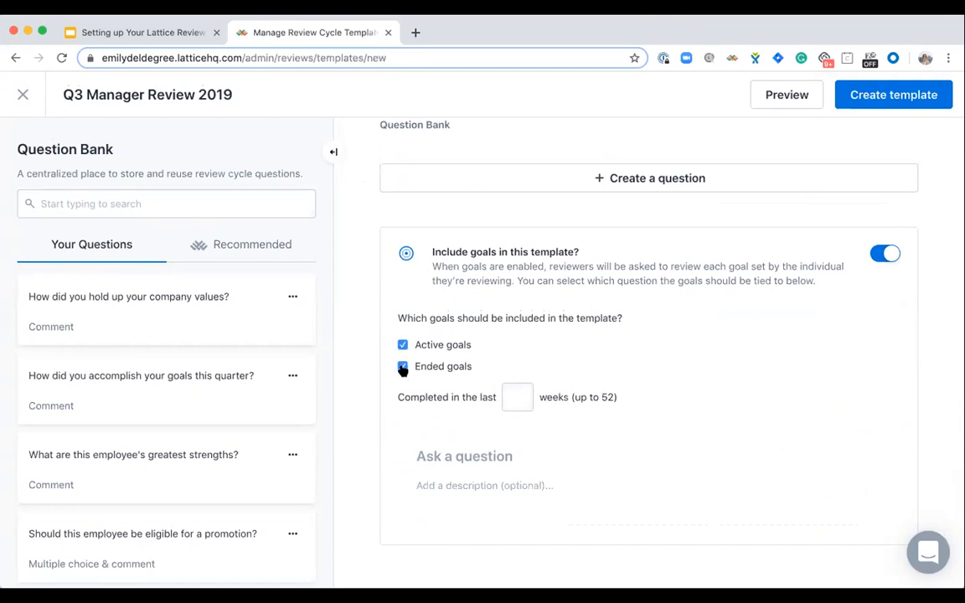
click(512, 400)
text(16)
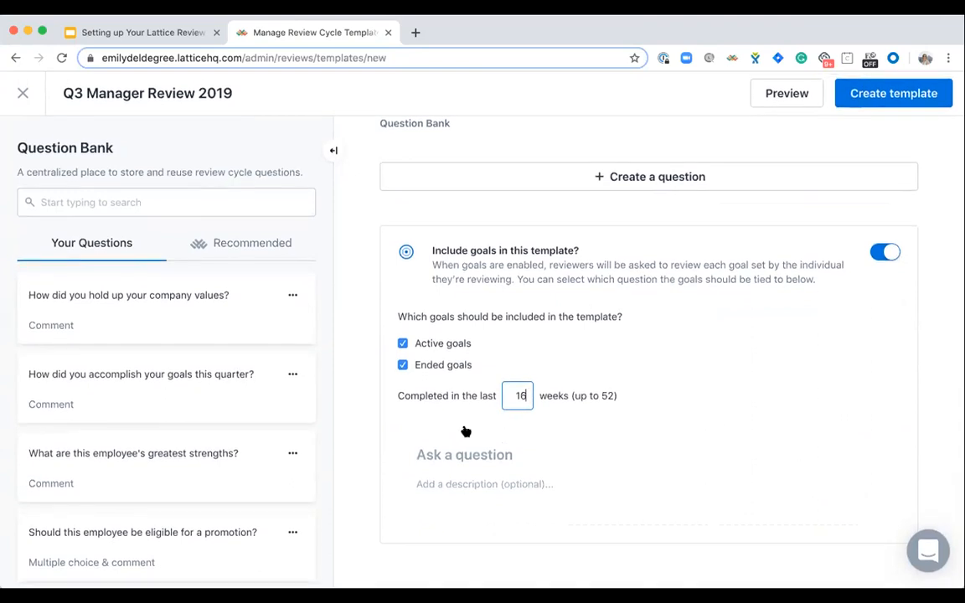
- Write the goals question "To what extent did you accomplish your goals this quarter?"
click(447, 449)
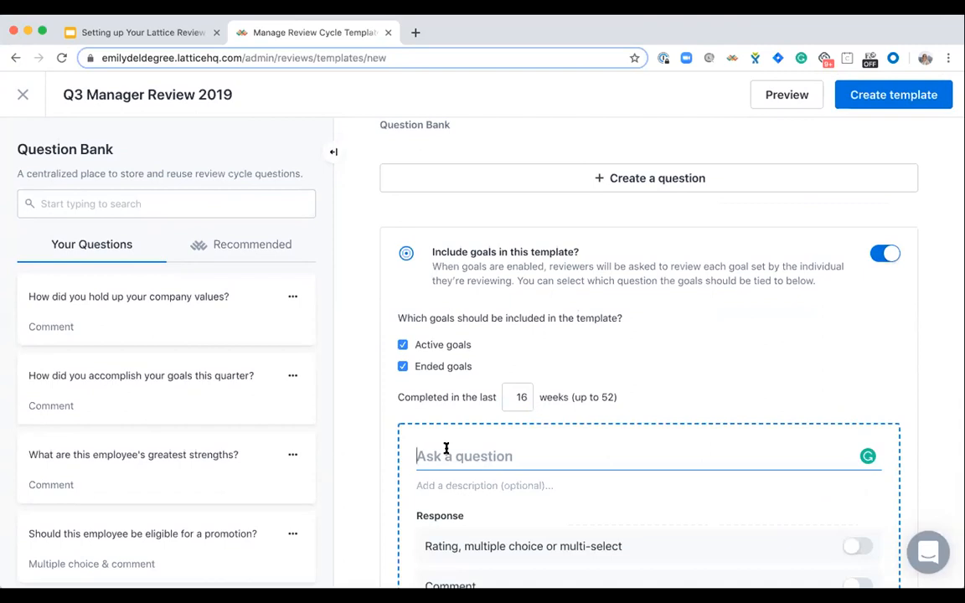
scroll(447, 449, down, 3)
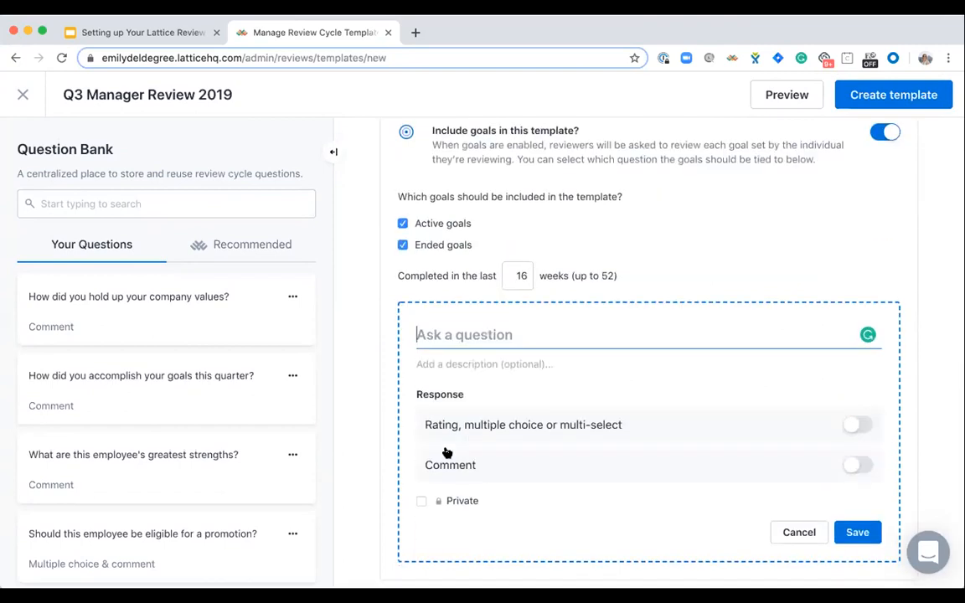
text(To what ext)
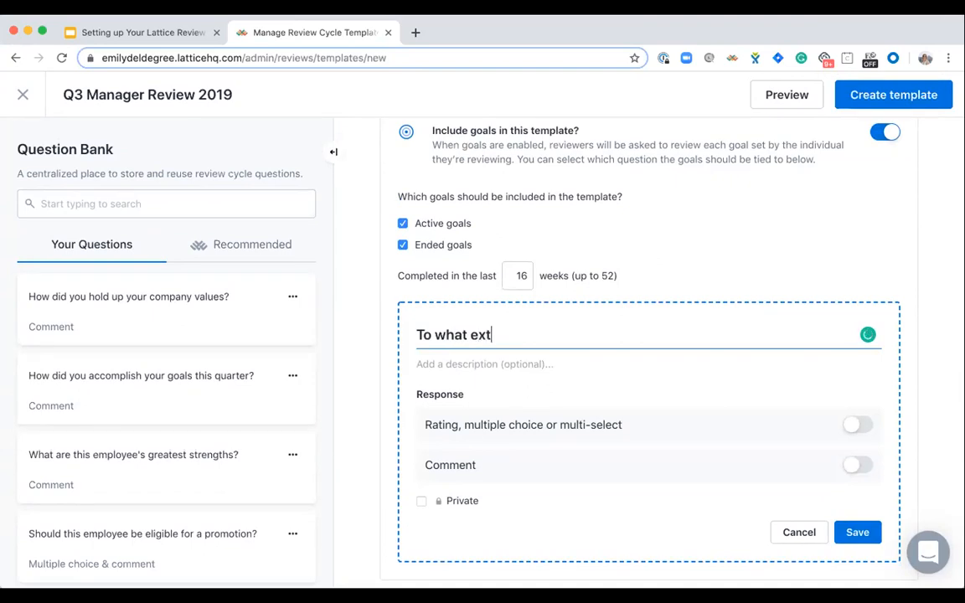
text(ent did you acco)
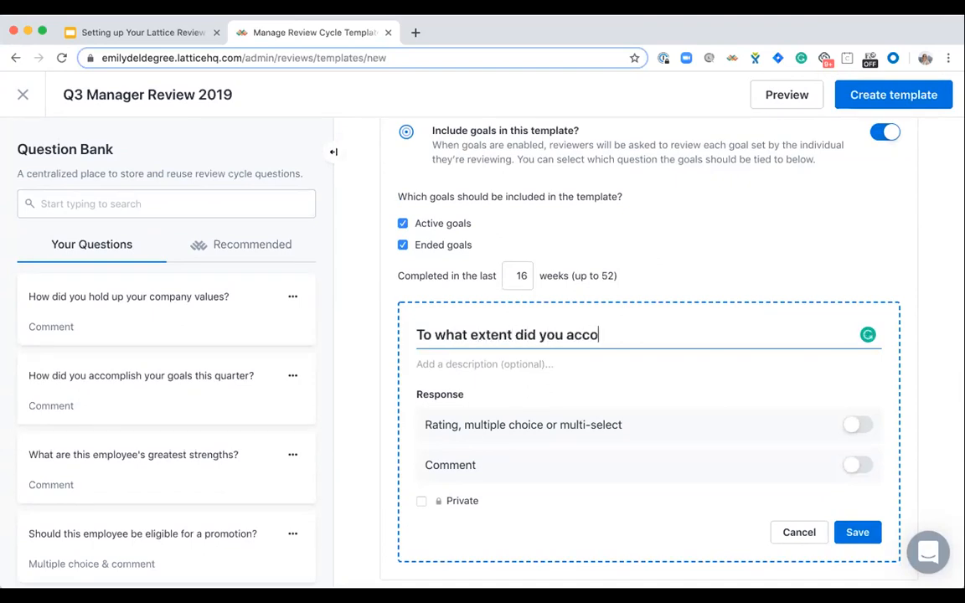
text(mplish your fg)
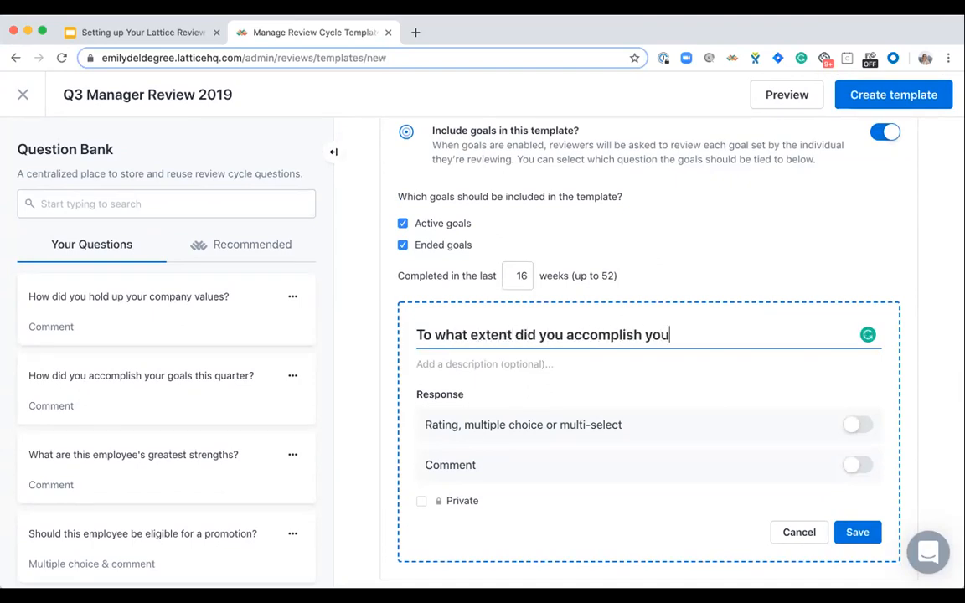
key(BackSpace)
key(BackSpace)
text(goals this )
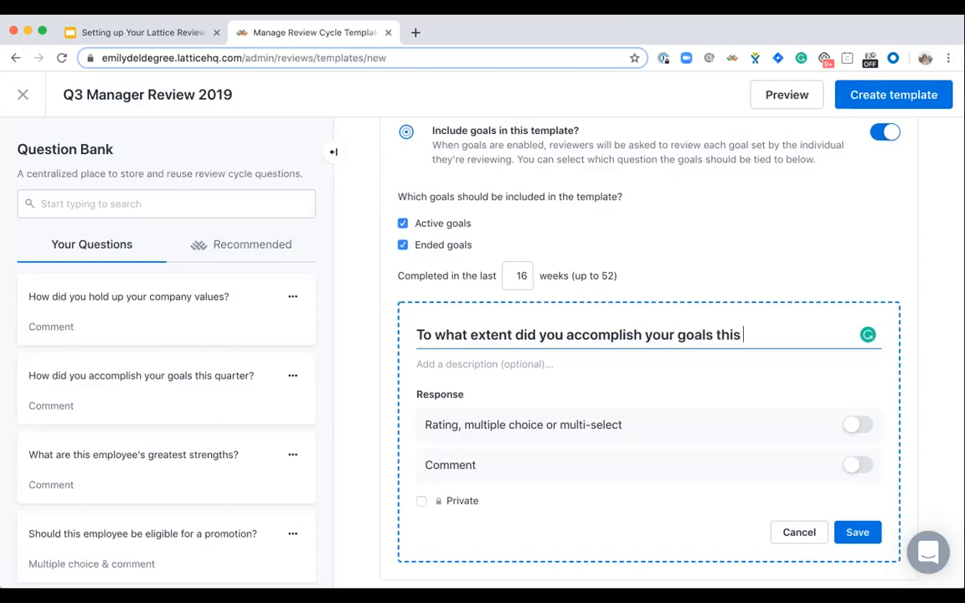
text(quarter?)
- Turn on the rating response for the goals question and save the question
click(856, 424)
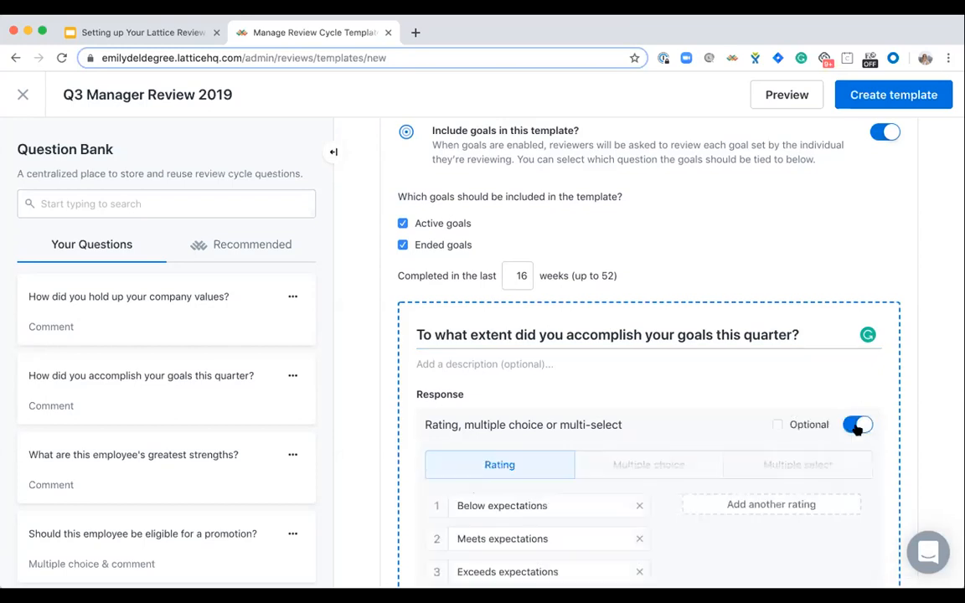
scroll(799, 394, down, 3)
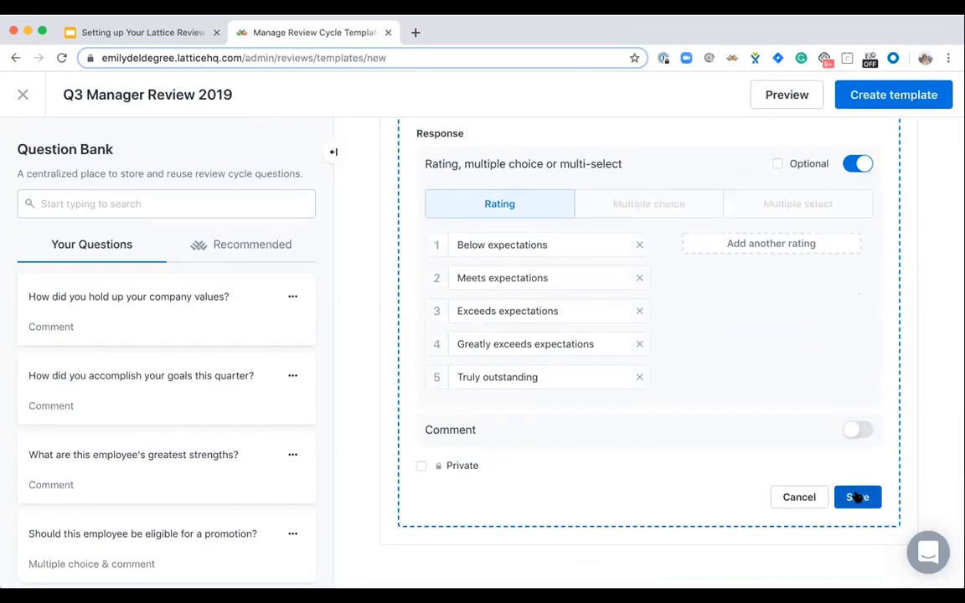
click(856, 497)
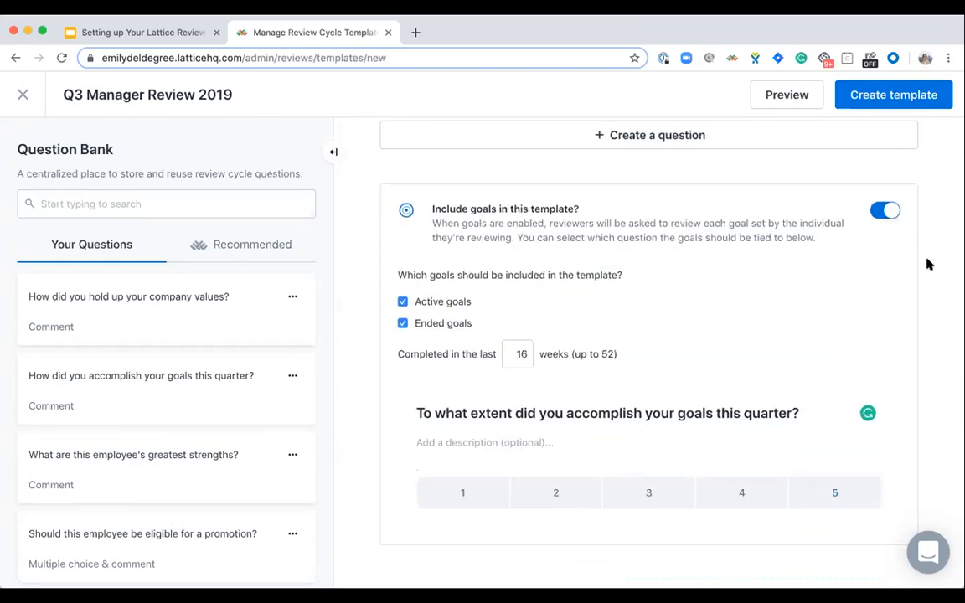
- Create the Q3 Manager Review 2019 template and look over the list of review templates
click(872, 97)
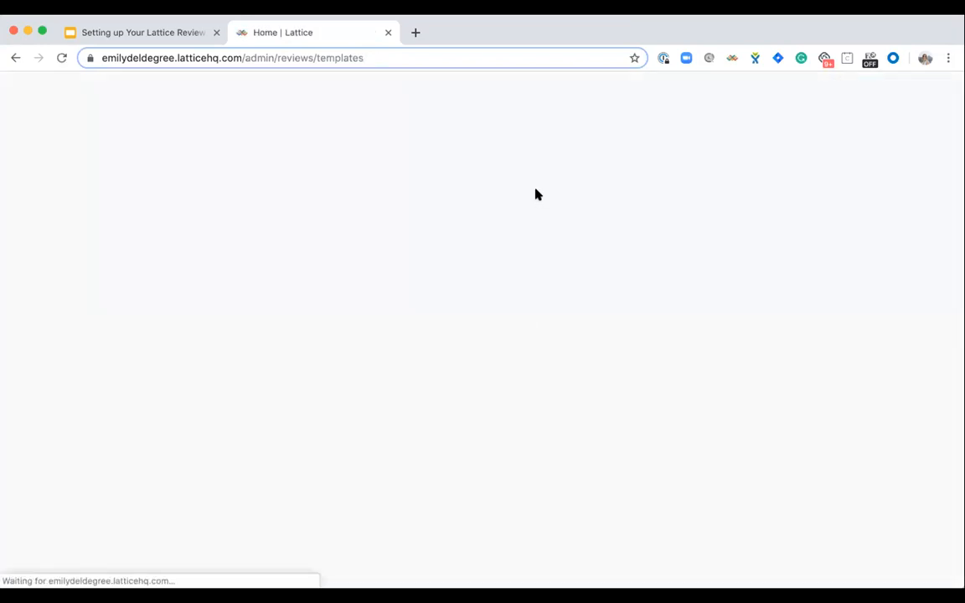
scroll(457, 422, down, 5)
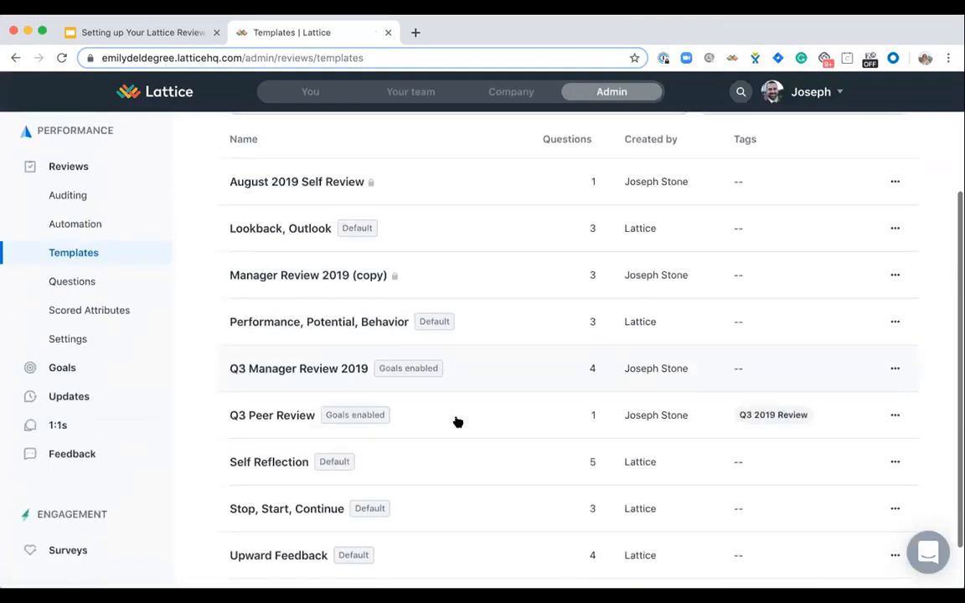
scroll(457, 422, up, 5)
scroll(457, 422, down, 2)
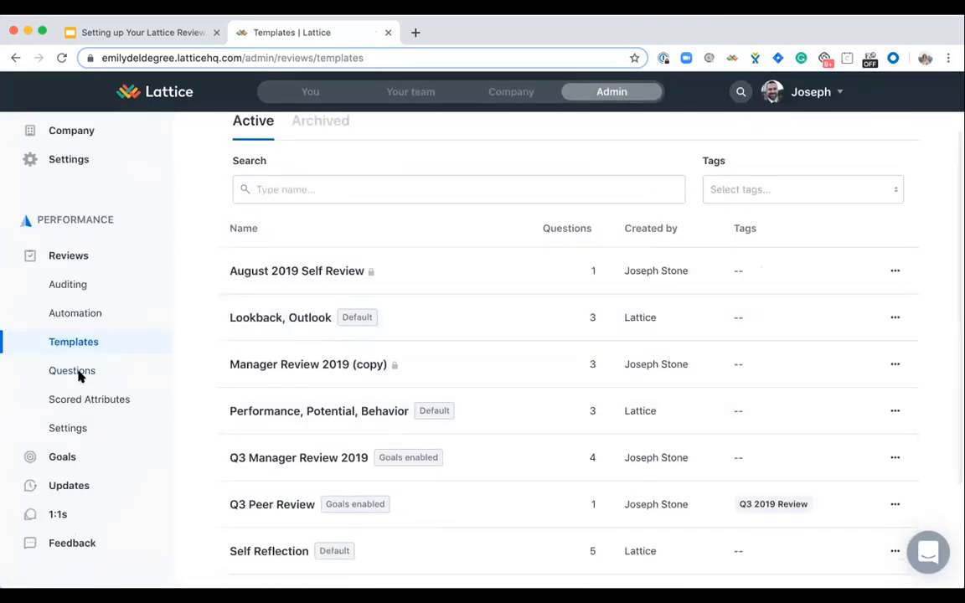
scroll(566, 371, down, 3)
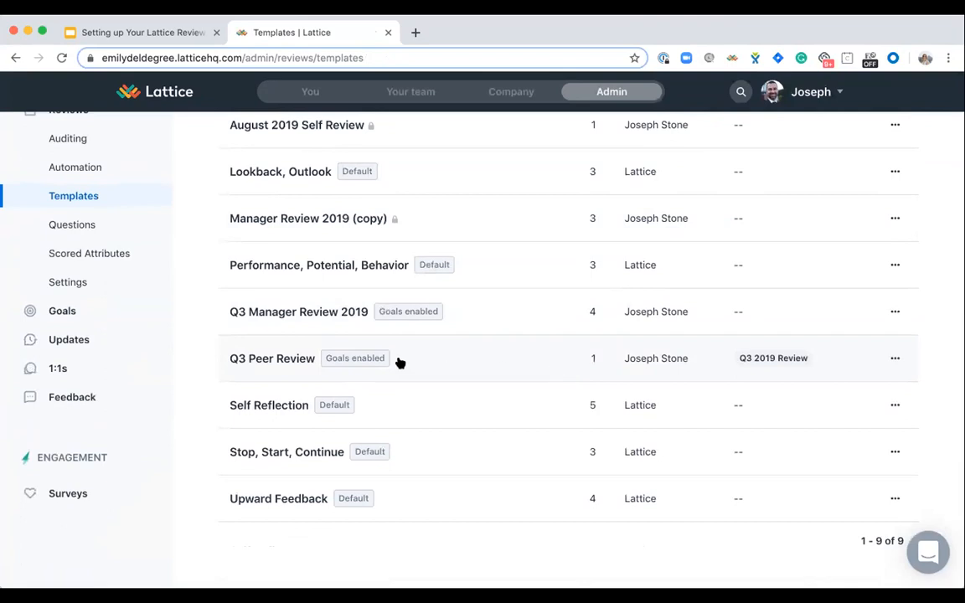
scroll(303, 305, up, 1)
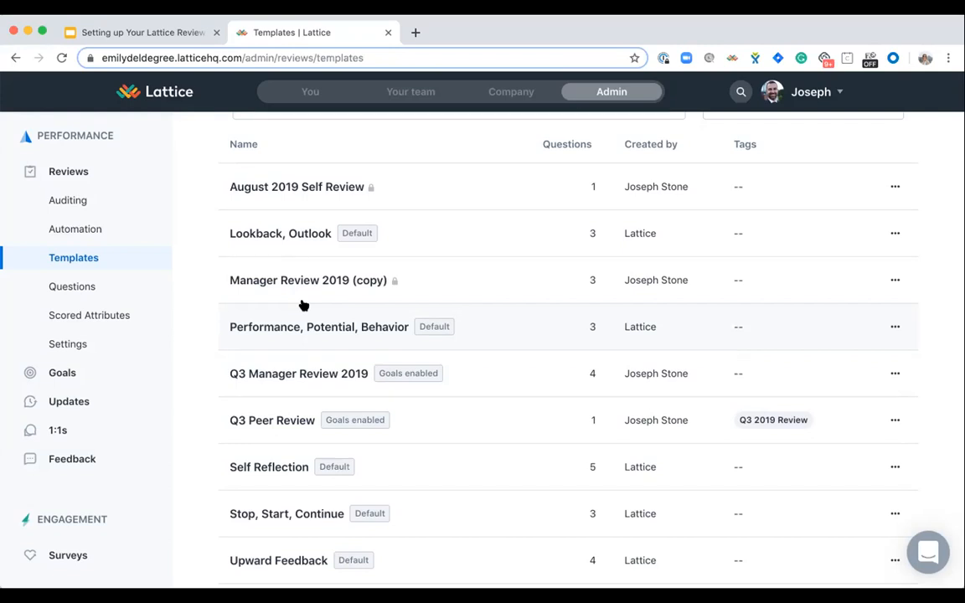
- Create a new scored attribute named "Hustle" with the default five-level rating scale and no description
click(115, 316)
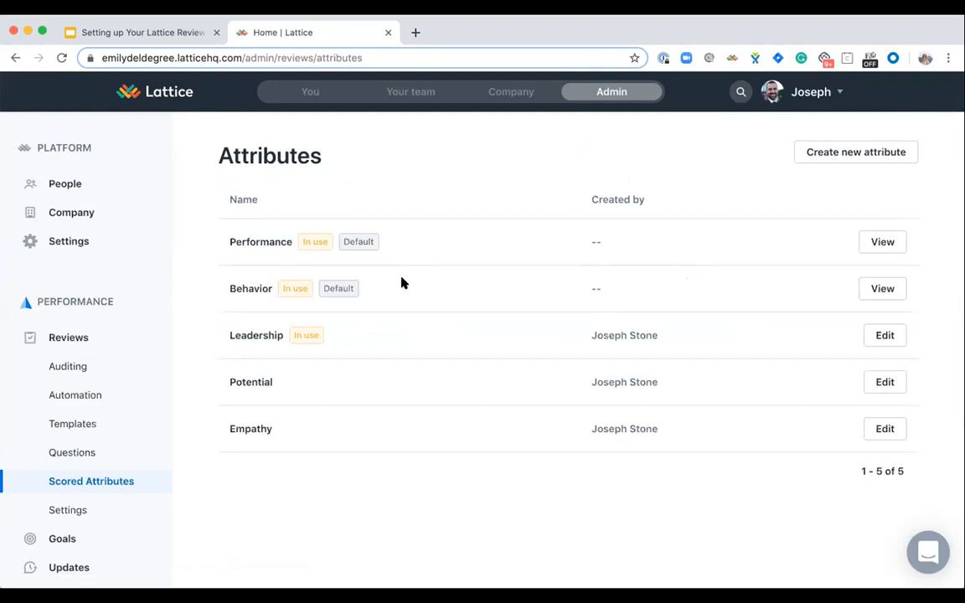
click(836, 153)
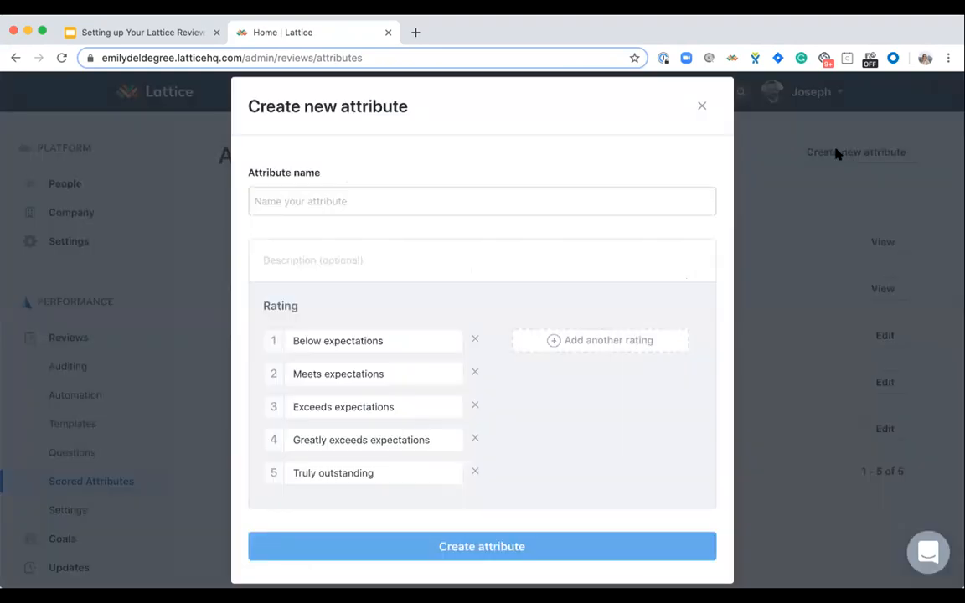
click(297, 194)
text(Hustl)
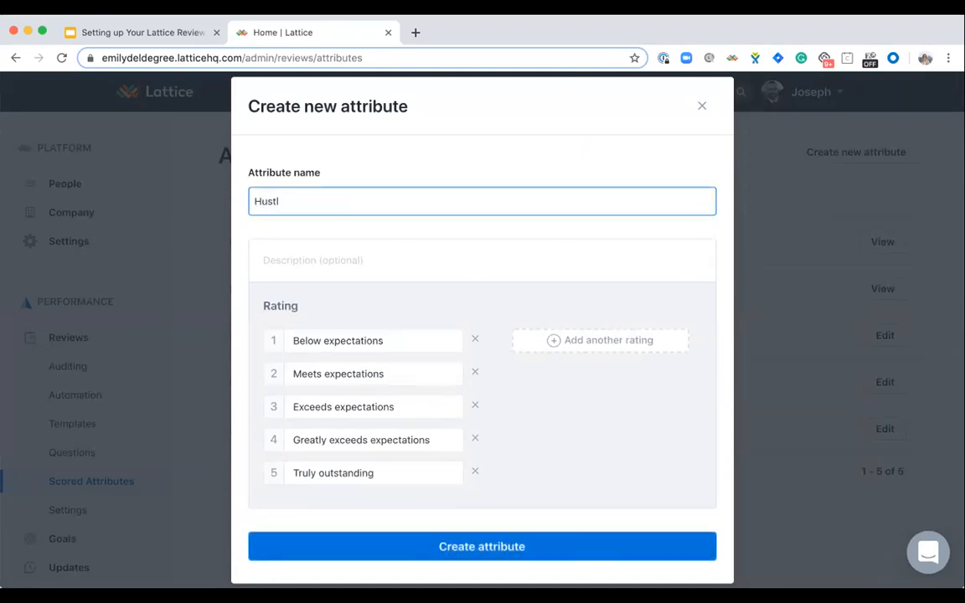
text(e)
click(306, 257)
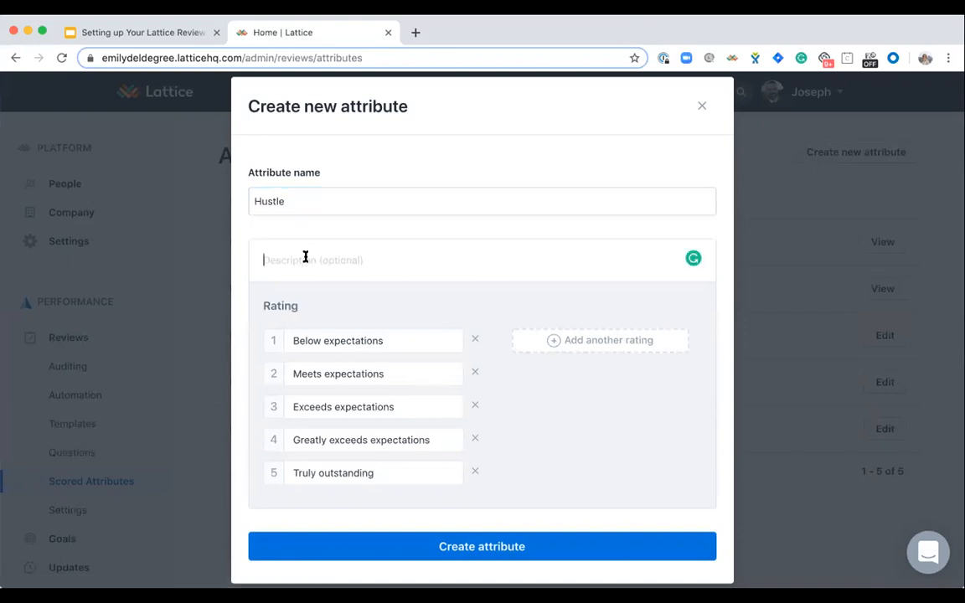
click(381, 340)
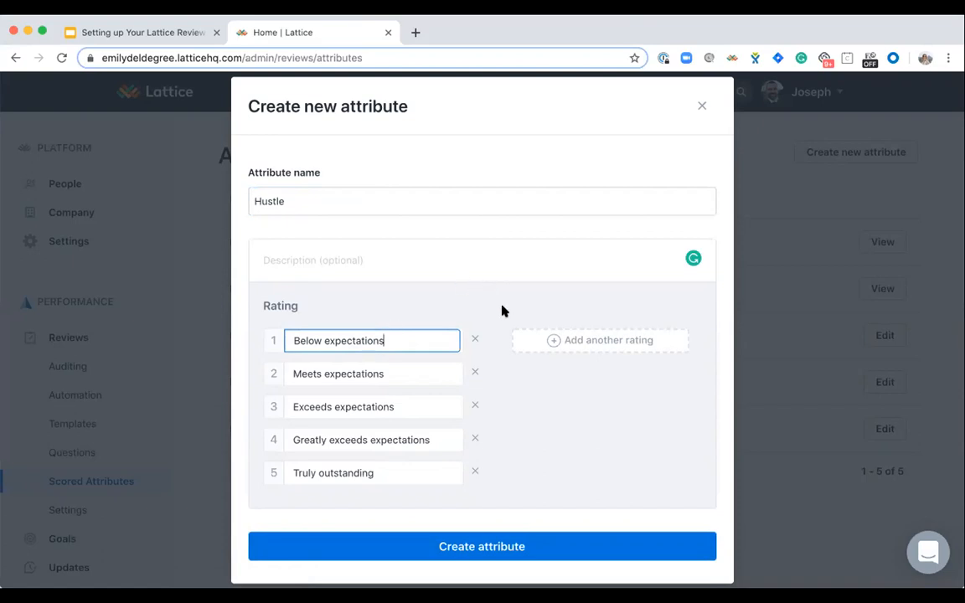
scroll(502, 311, down, 2)
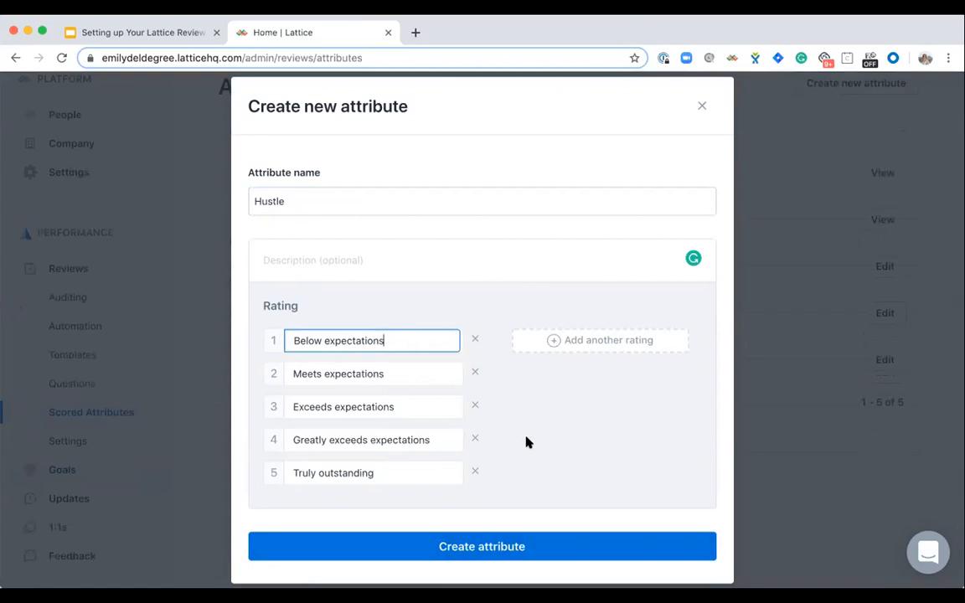
click(503, 547)
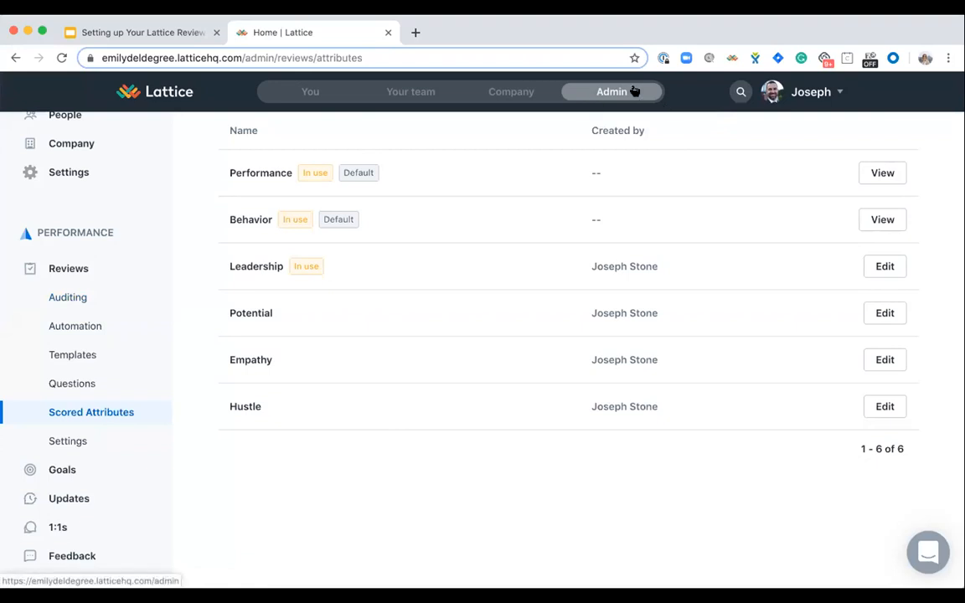
- Start a new review cycle from the reviews overview and name it "2019 Q3 Quarterly Review"
click(71, 295)
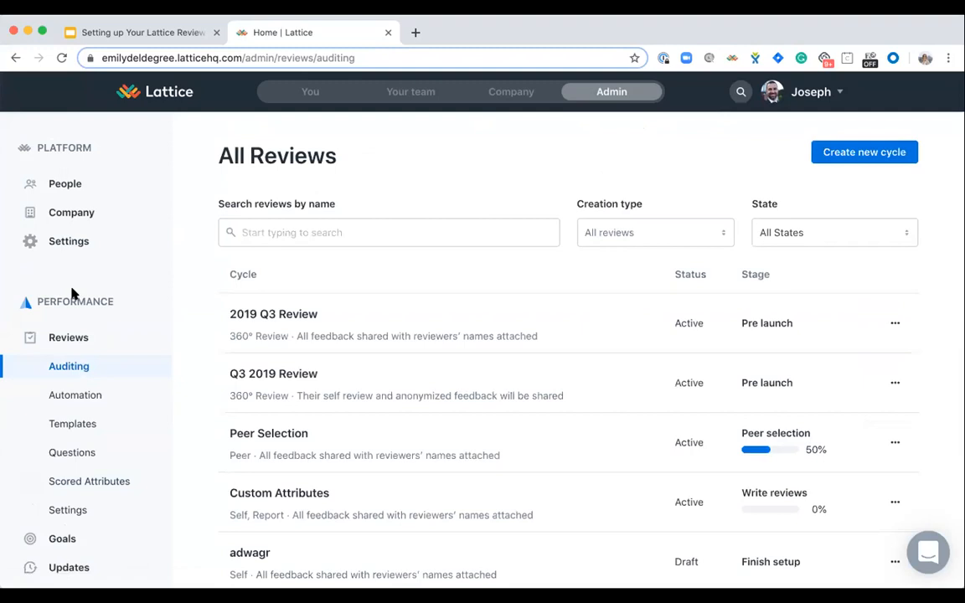
click(856, 154)
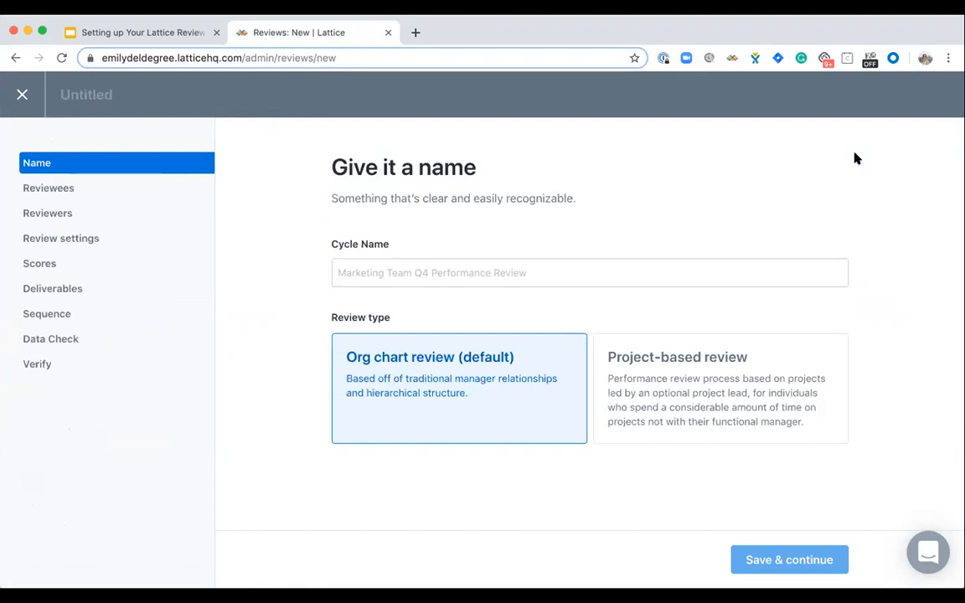
click(450, 269)
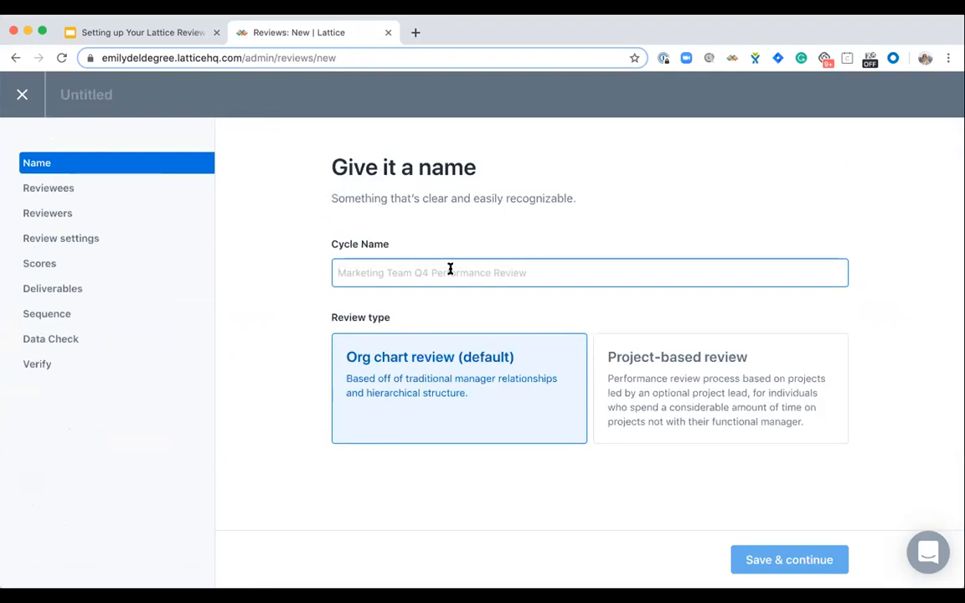
text(2019 )
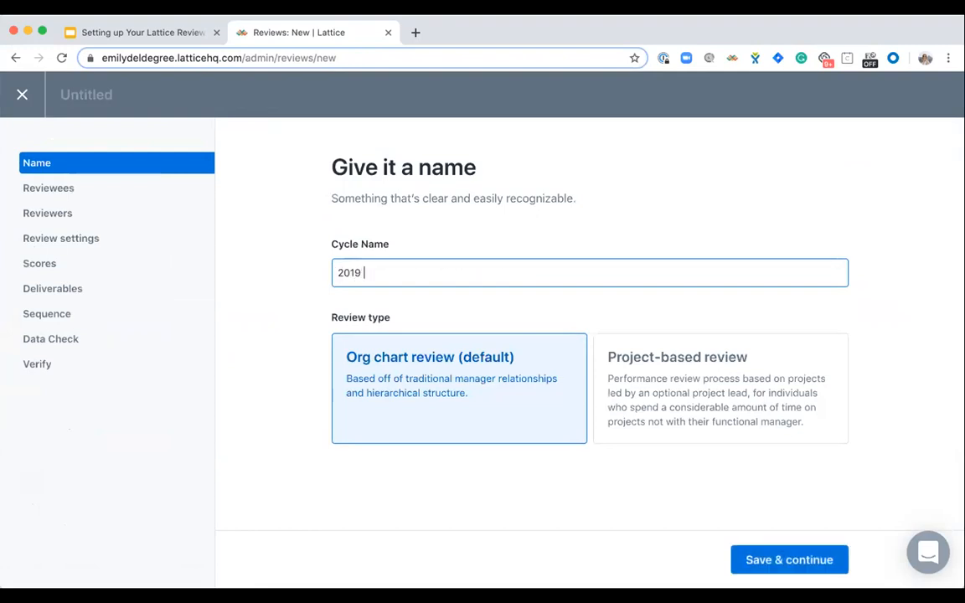
text(Q3 Q)
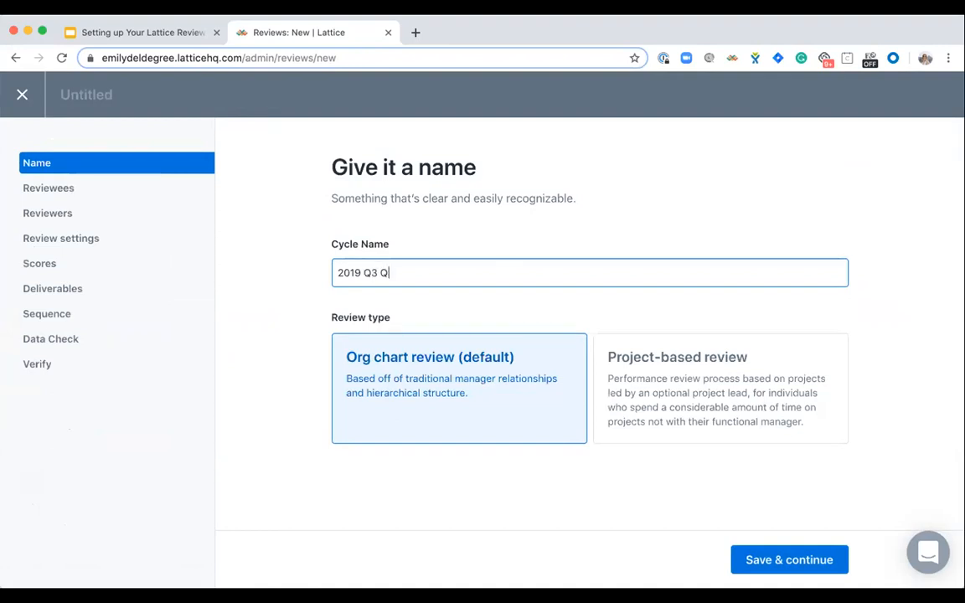
text(uarterly Review)
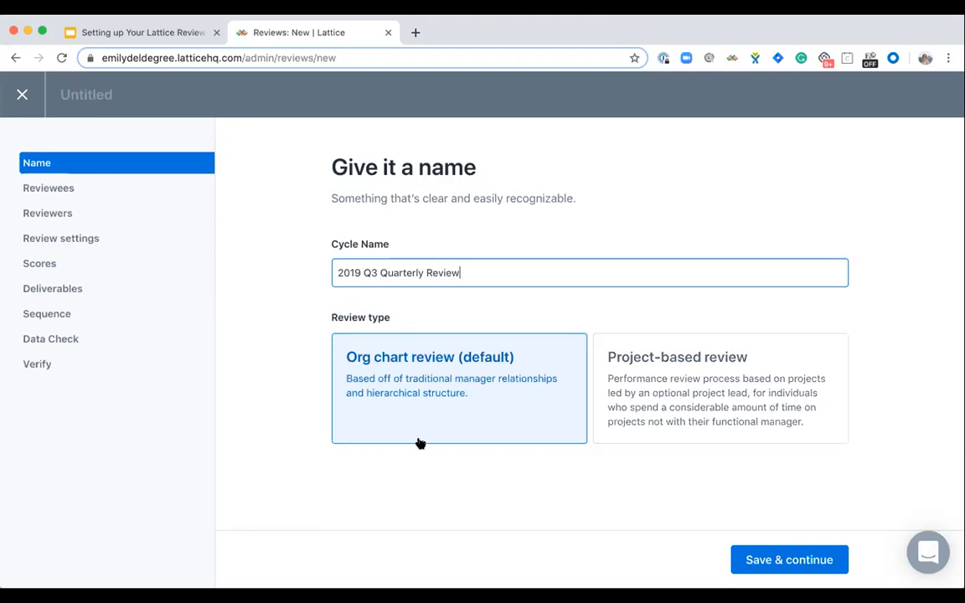
- Save the cycle name with the default org chart review type and choose all employees as reviewees
click(806, 559)
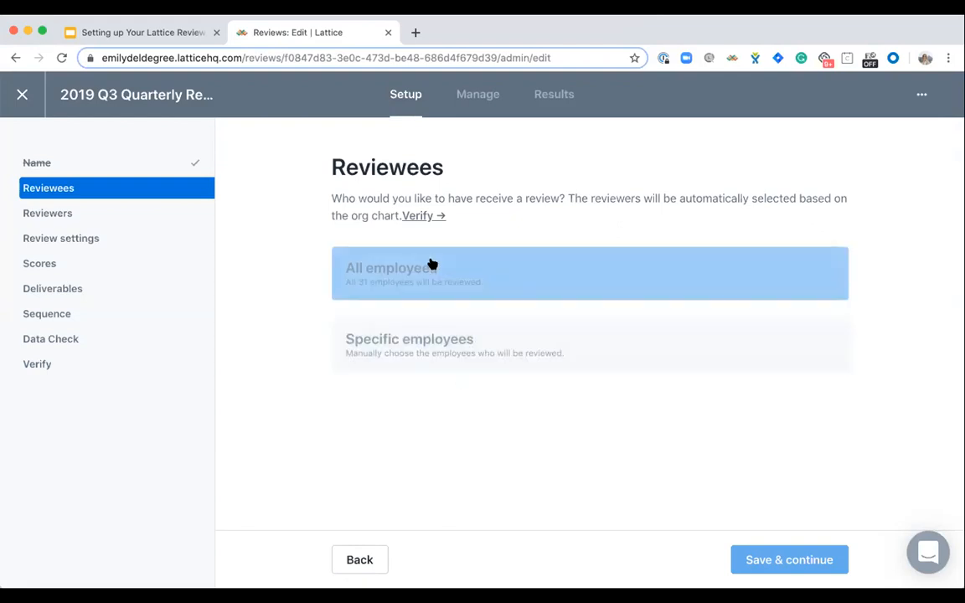
click(433, 265)
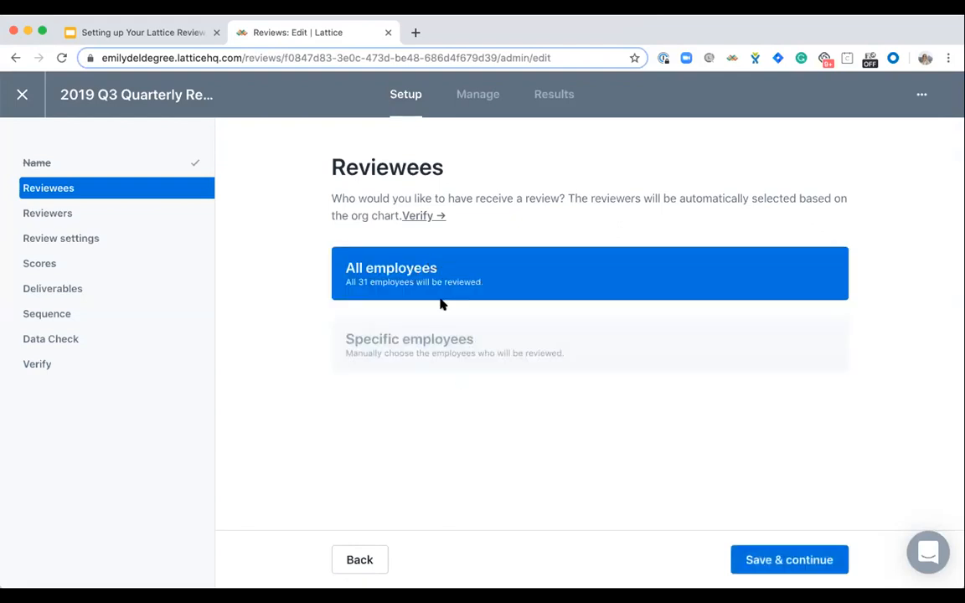
- Examine how specific reviewees can be picked by org chart, by department or as individuals
click(438, 336)
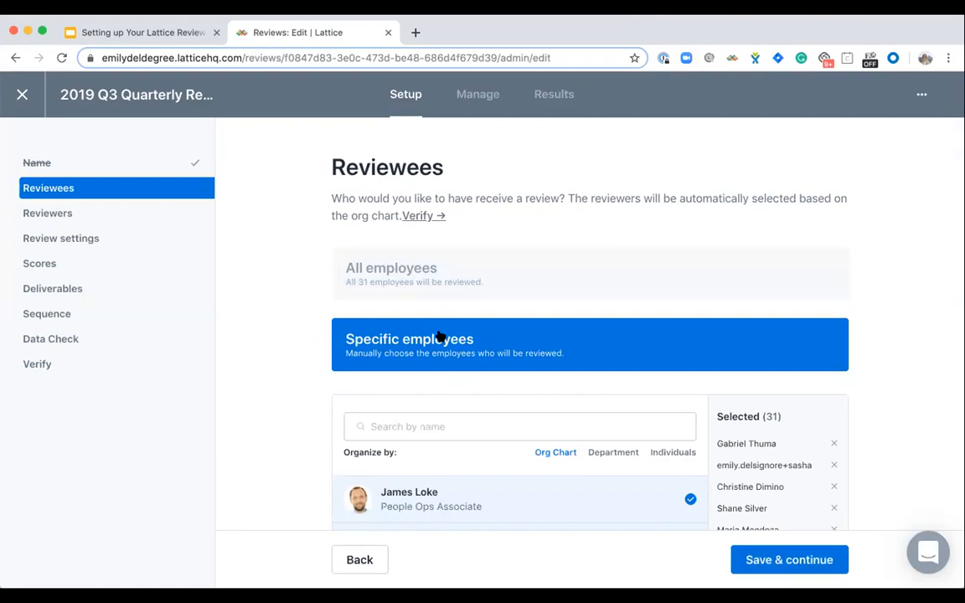
scroll(523, 433, down, 2)
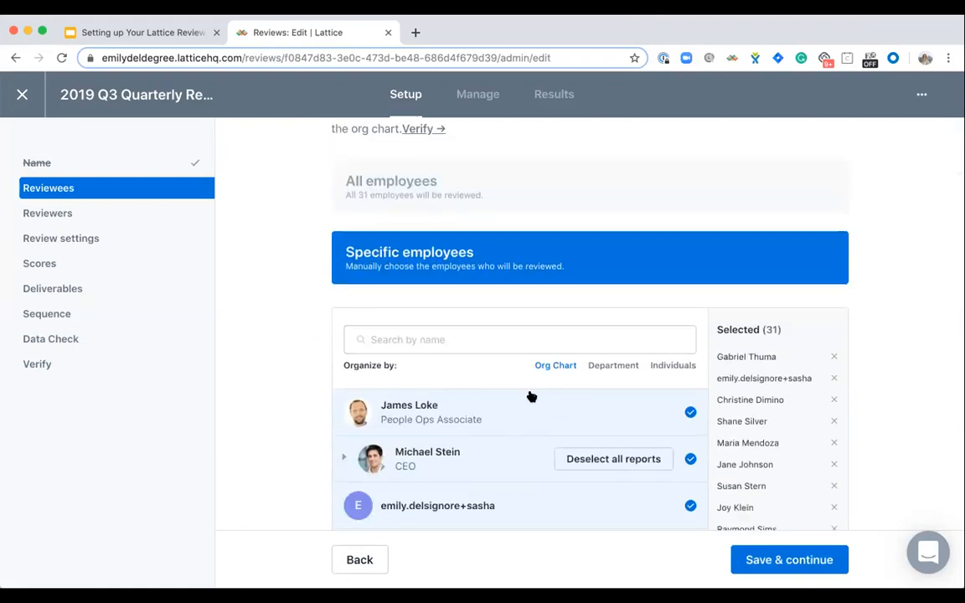
scroll(530, 397, down, 3)
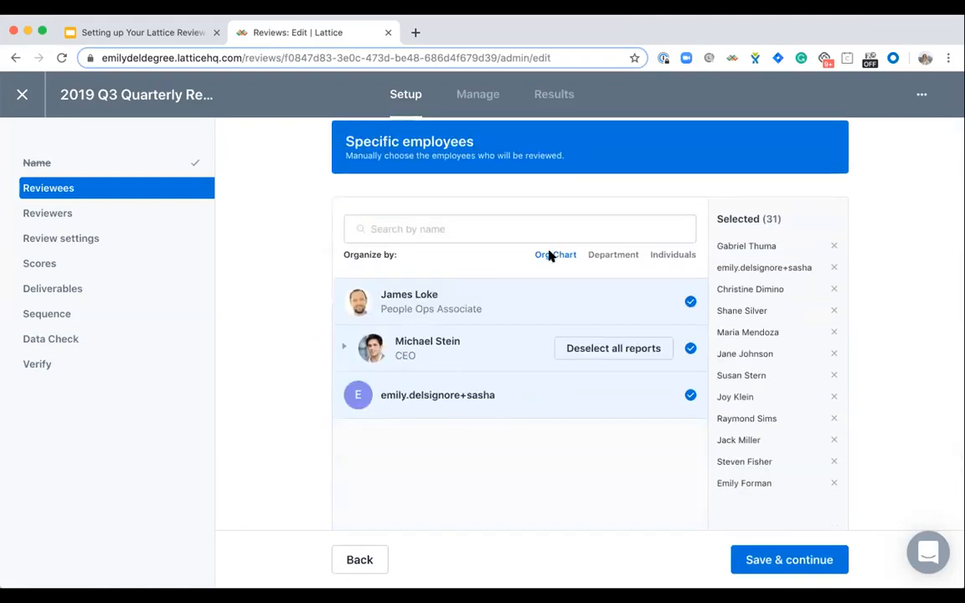
click(601, 259)
click(672, 255)
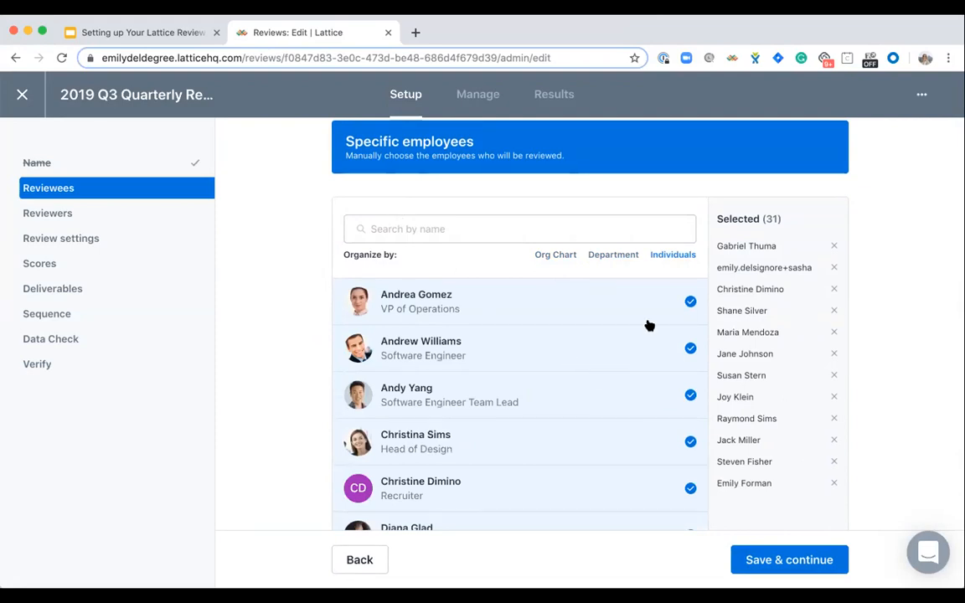
click(599, 255)
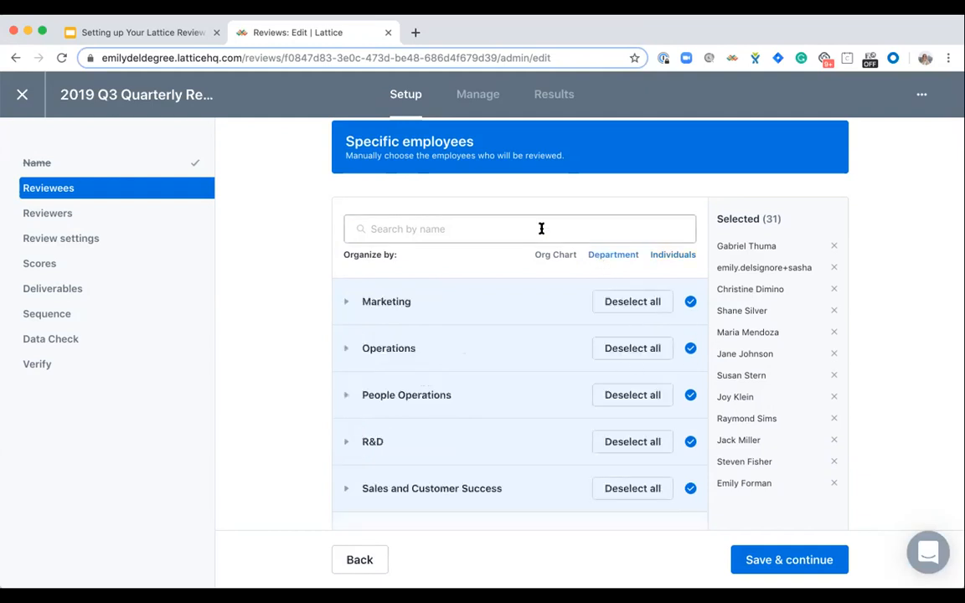
scroll(541, 232, down, 2)
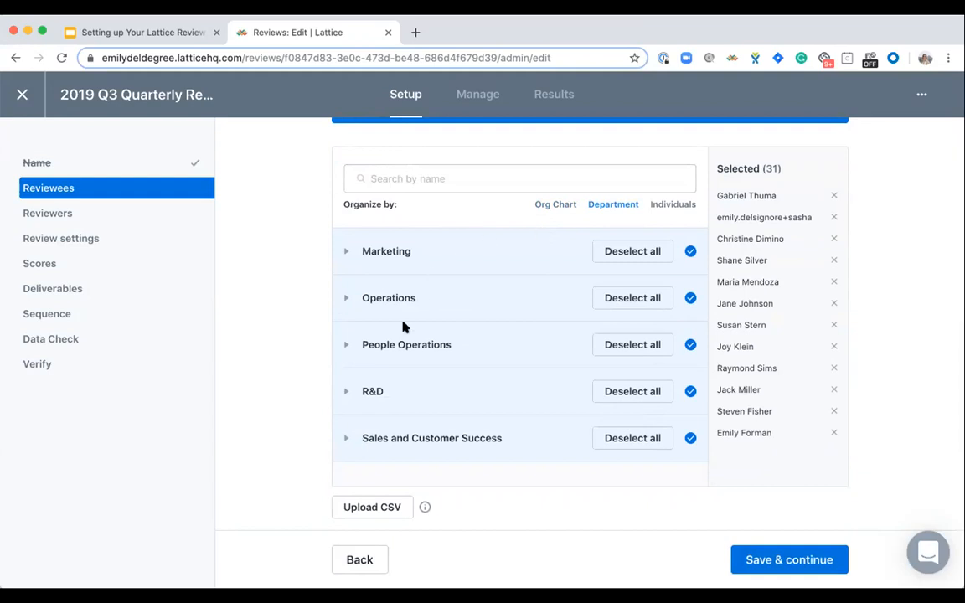
scroll(436, 381, up, 5)
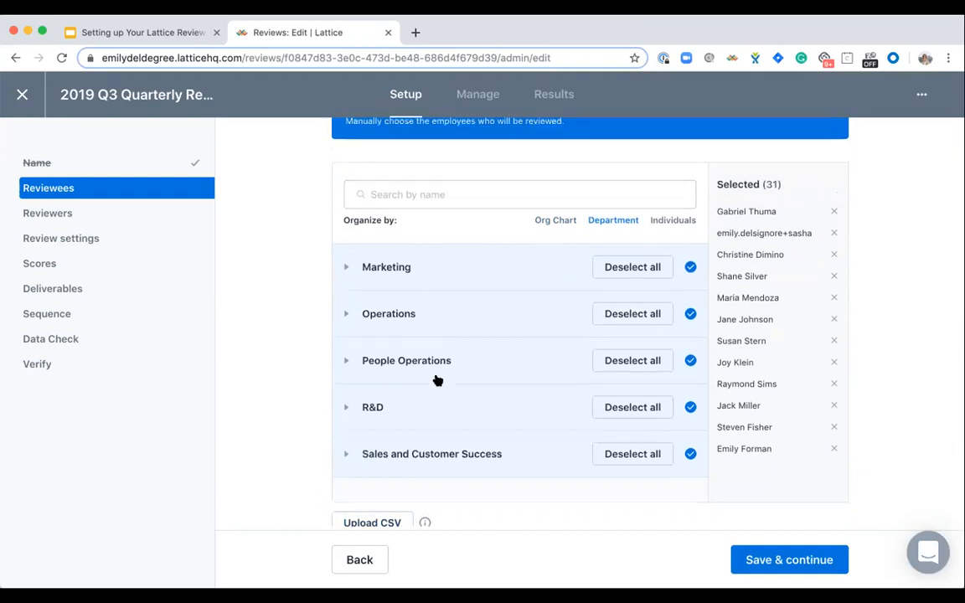
- Set the reviewees back to all employees and save the reviewee selection
click(407, 280)
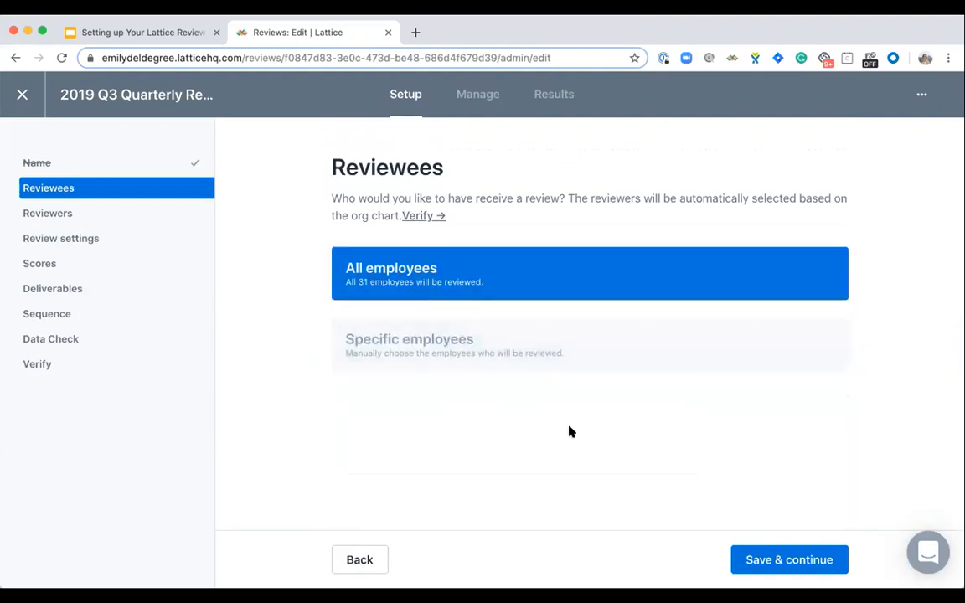
click(792, 559)
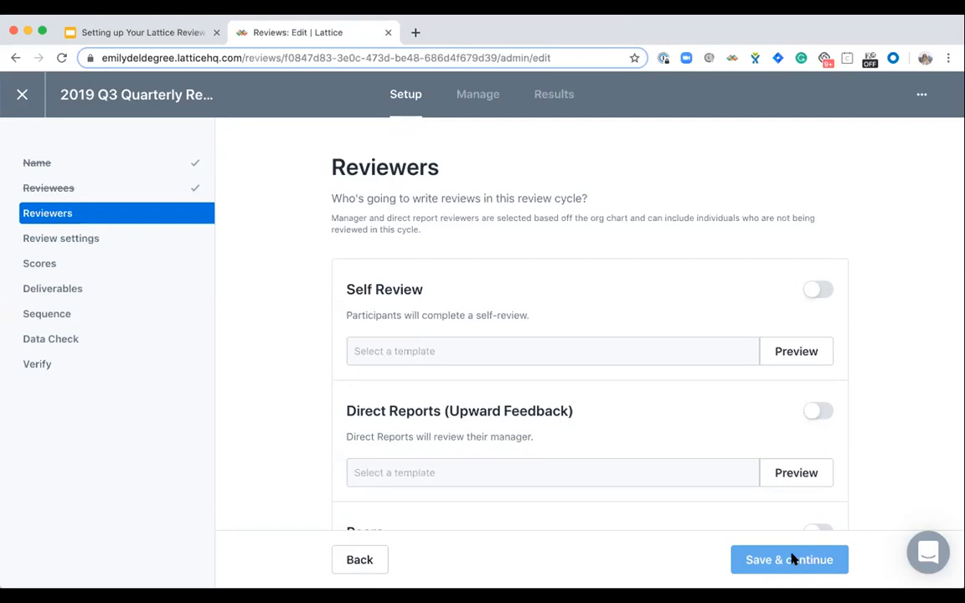
- Enable self reviews for the cycle and assign them the "Lookback, Outlook" template
click(819, 289)
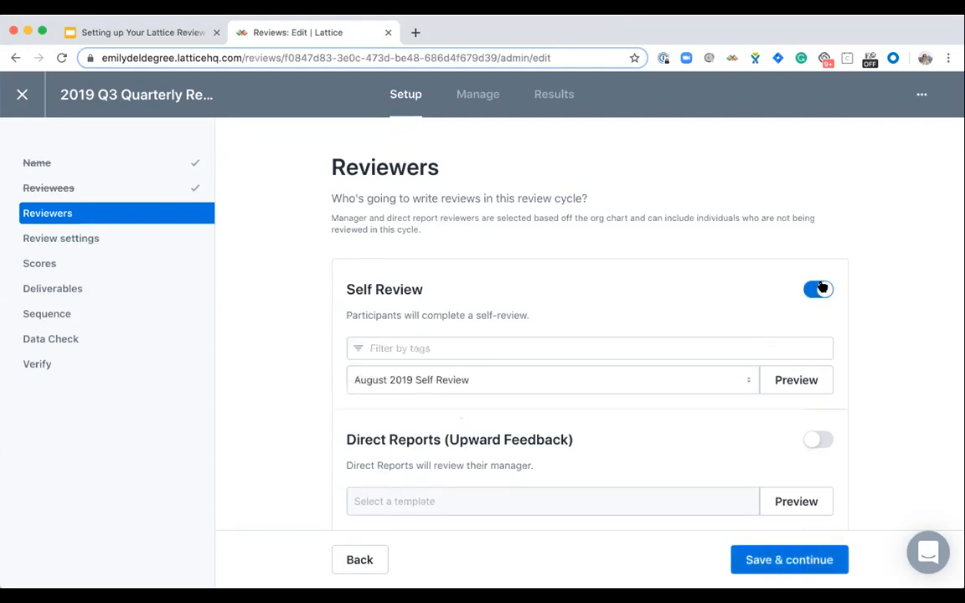
scroll(593, 353, down, 3)
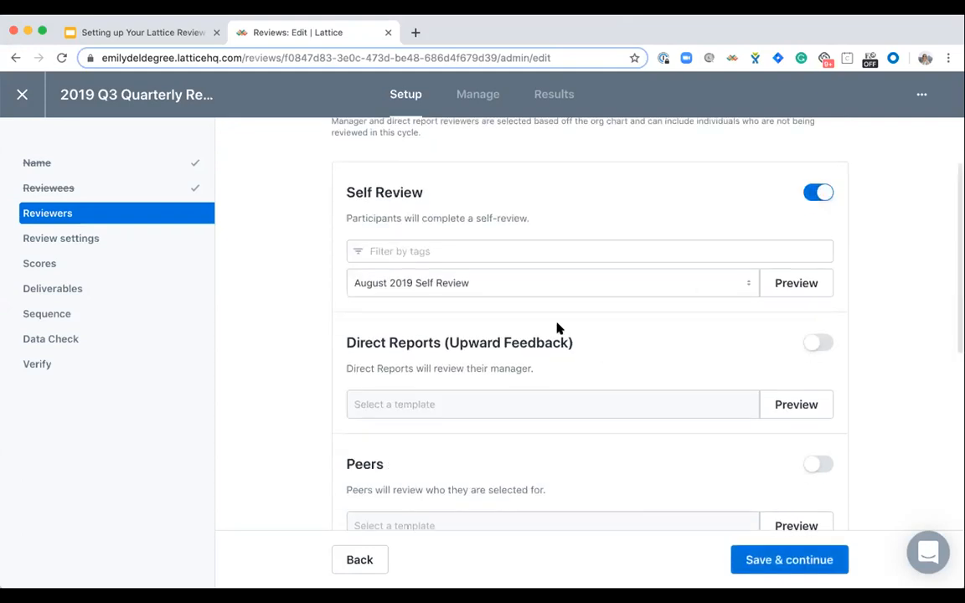
click(460, 284)
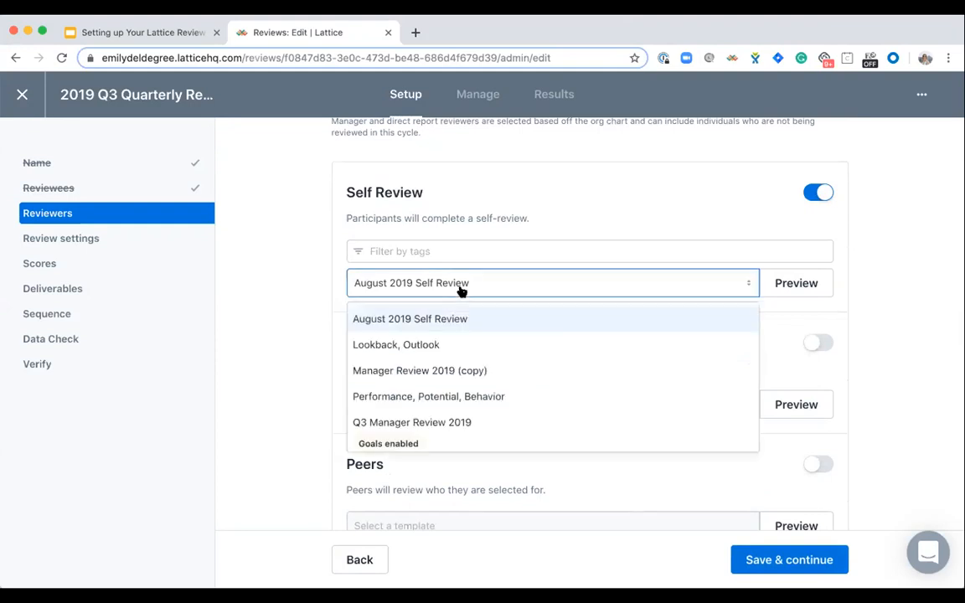
click(454, 344)
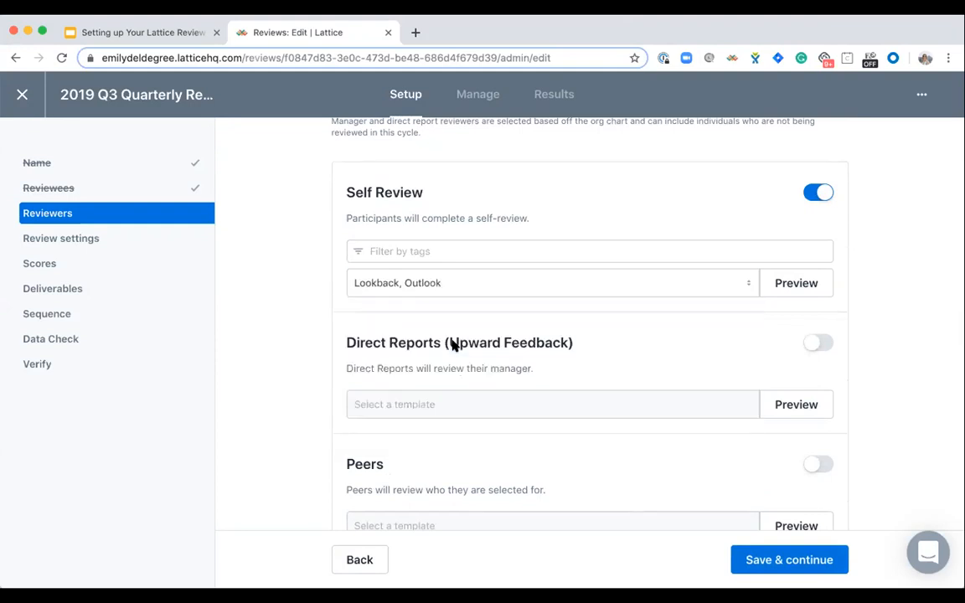
- Enable direct report reviews of managers and assign them the "Upward Feedback" template
scroll(452, 346, down, 3)
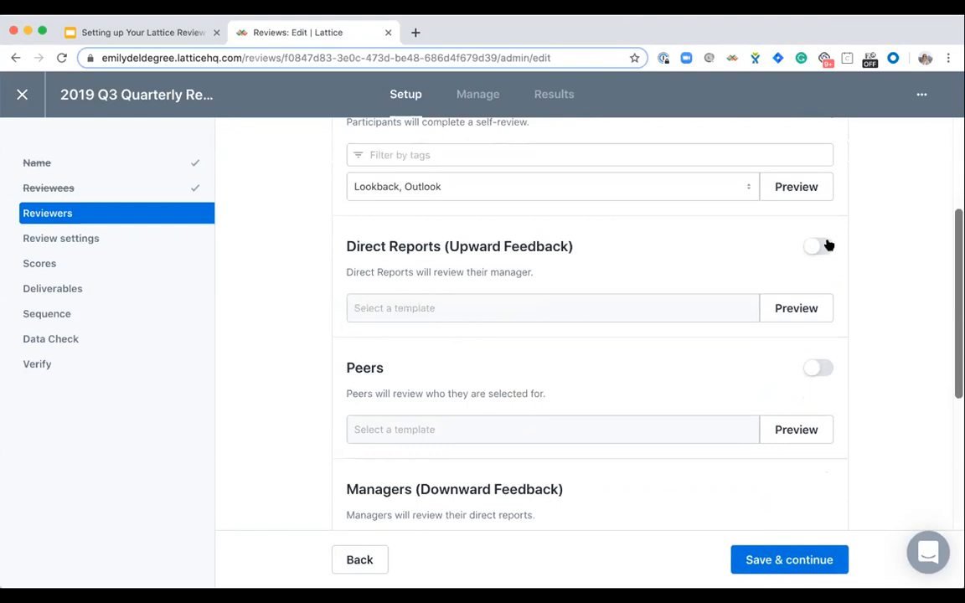
click(826, 246)
click(489, 340)
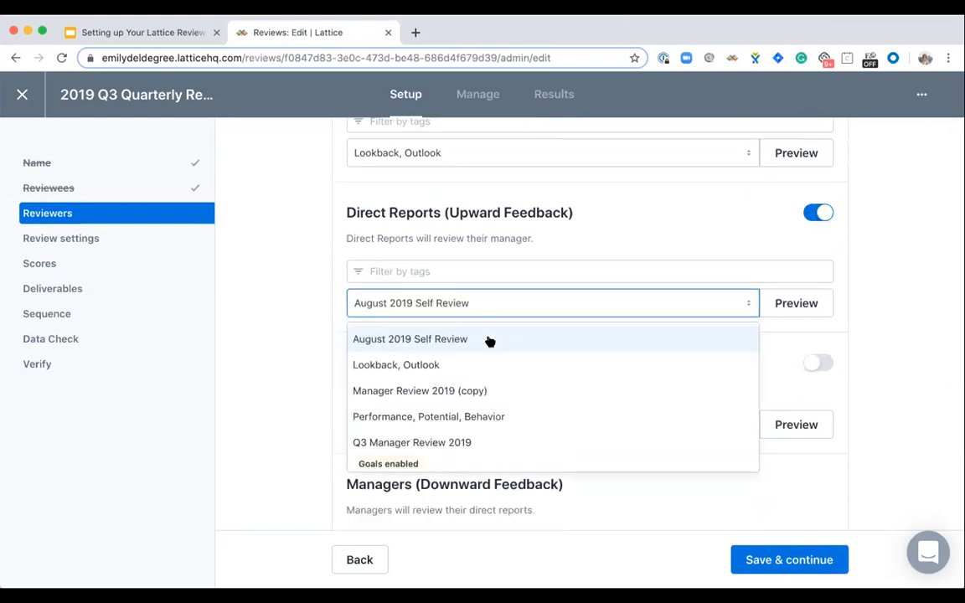
scroll(464, 366, down, 5)
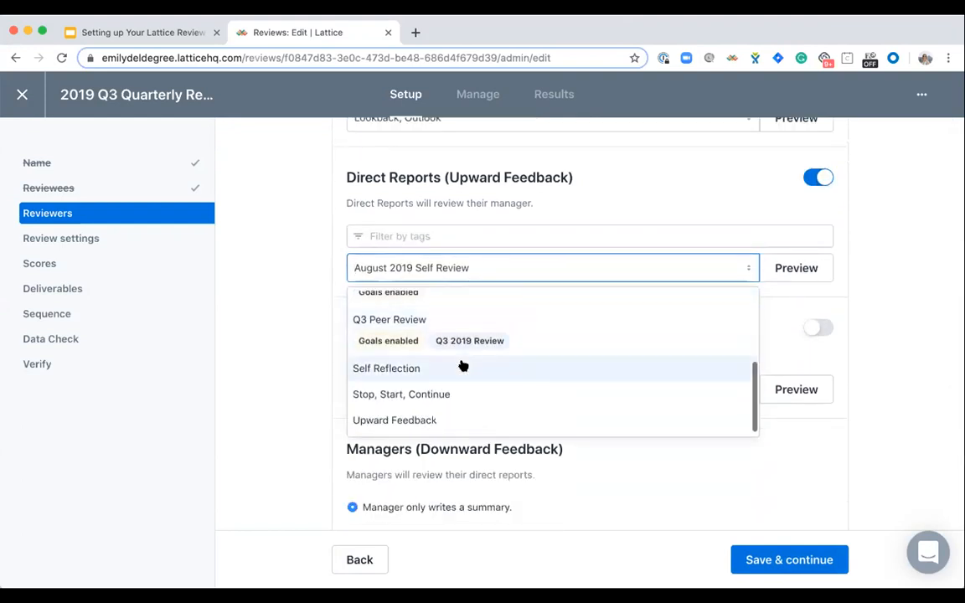
click(409, 419)
- Enable peer reviews and assign them the "Stop, Start, Continue" template
scroll(889, 230, down, 2)
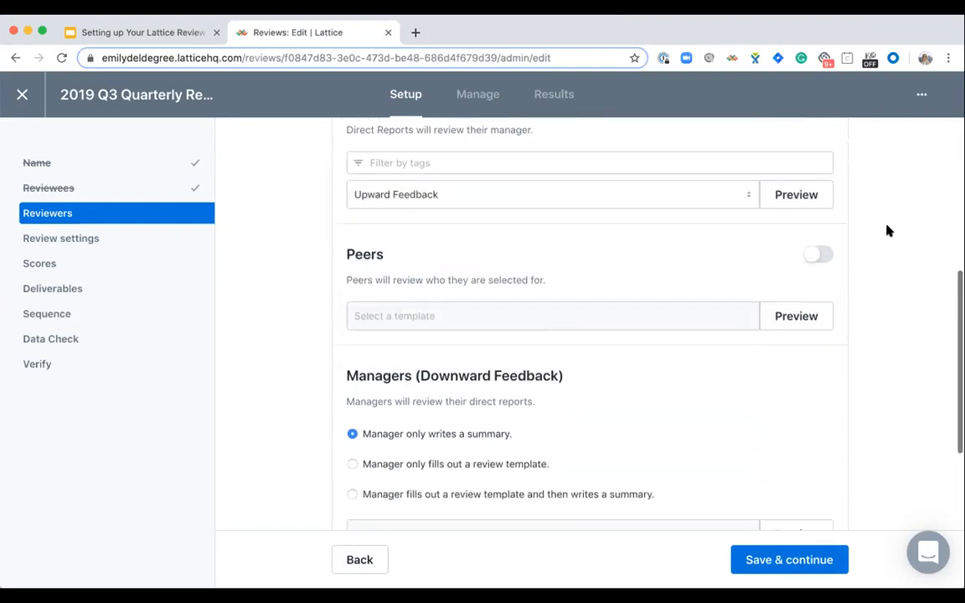
click(817, 254)
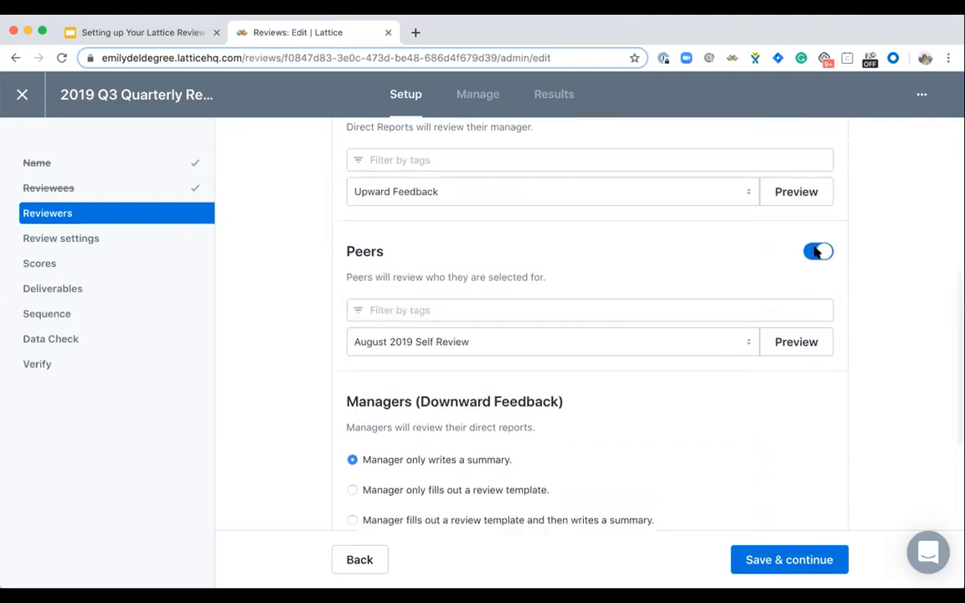
click(533, 343)
scroll(427, 442, down, 2)
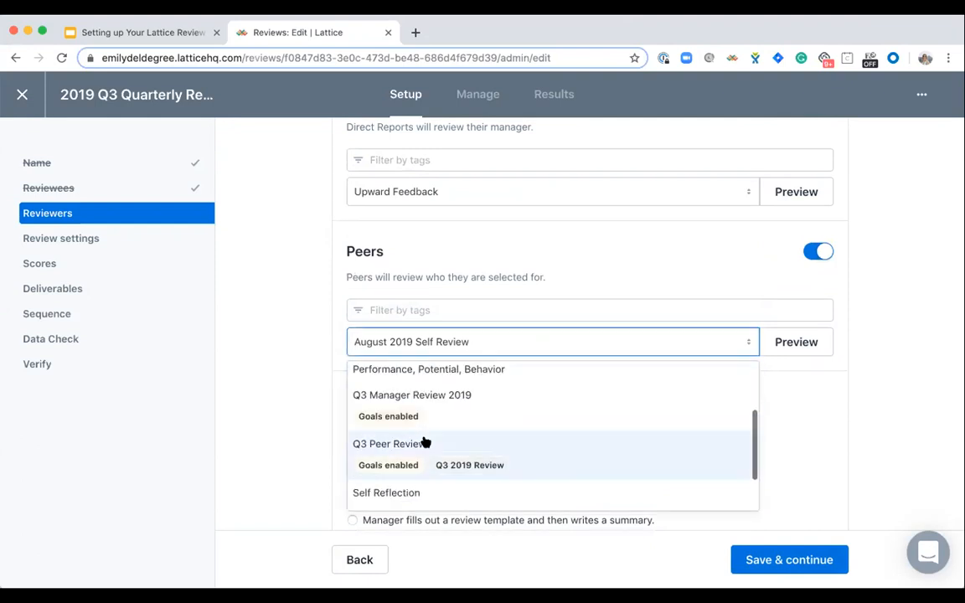
scroll(426, 442, down, 1)
scroll(426, 442, down, 1)
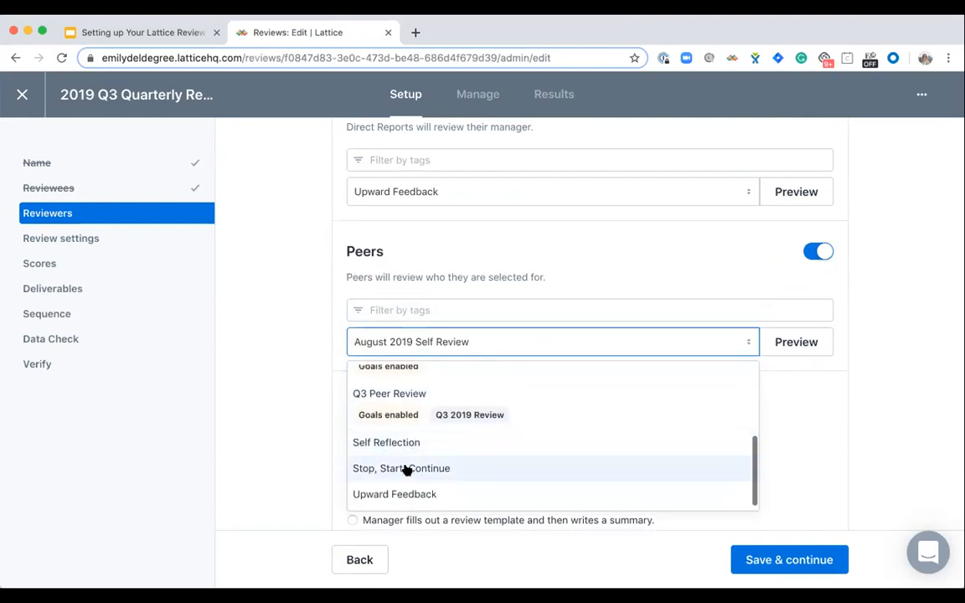
click(406, 469)
- Preview the questions in the "Lookback, Outlook" template assigned to the self review
scroll(404, 471, down, 2)
scroll(405, 471, up, 3)
scroll(405, 471, up, 1)
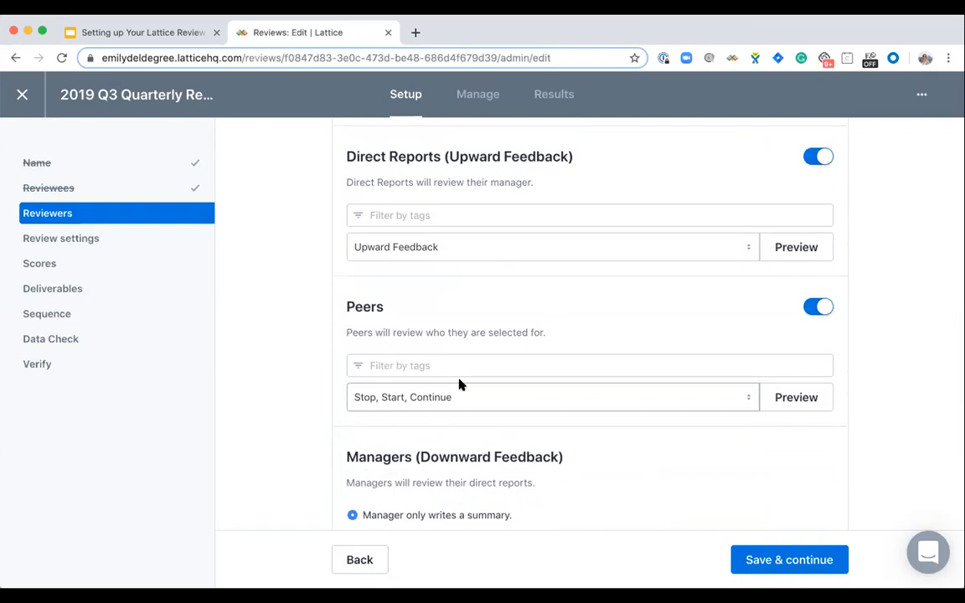
scroll(459, 381, up, 5)
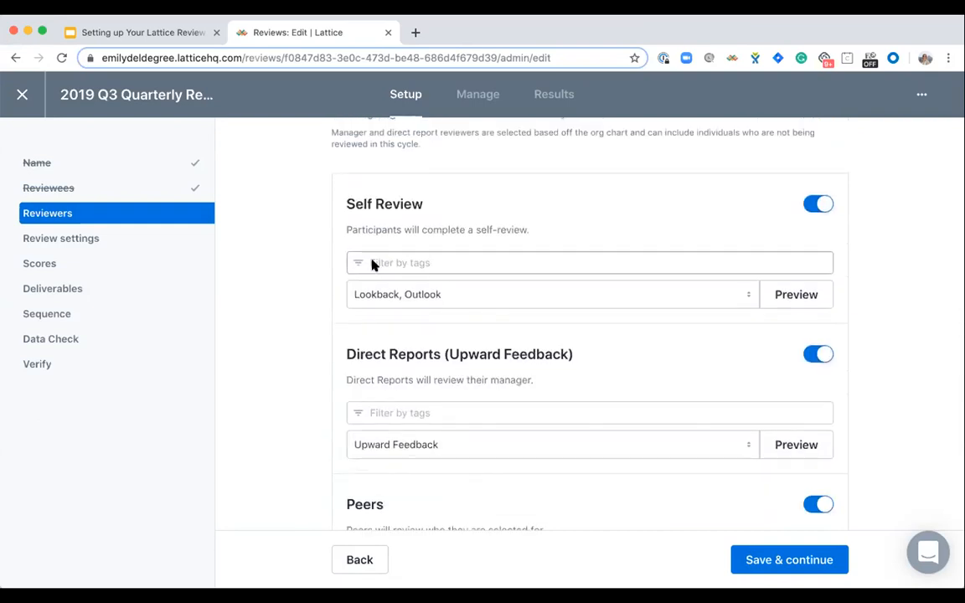
click(788, 295)
scroll(461, 423, down, 3)
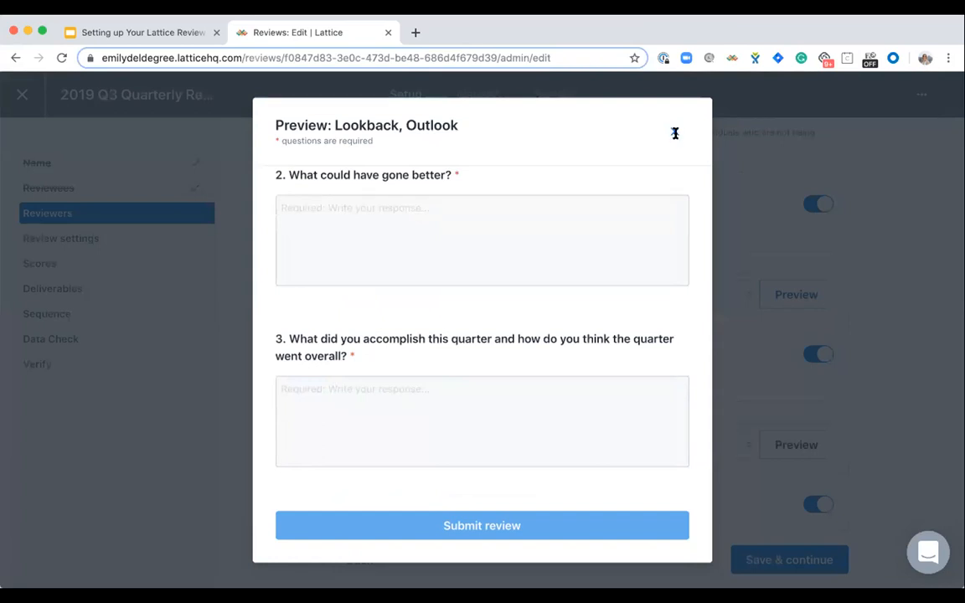
click(675, 135)
- Have managers fill out the "Q3 Manager Review 2019" template and then write a summary, and save the reviewer setup
scroll(559, 390, down, 3)
scroll(559, 389, down, 5)
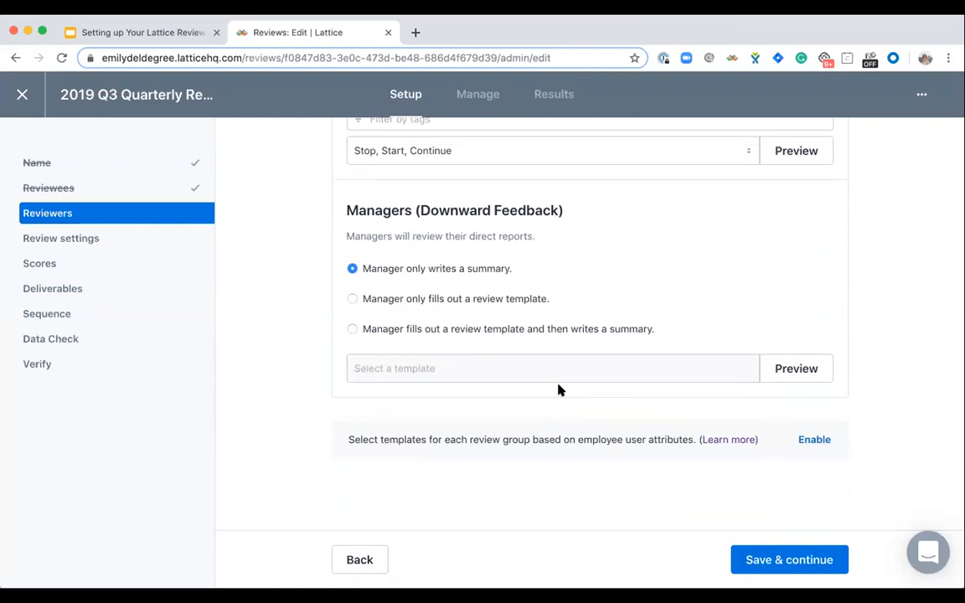
click(352, 299)
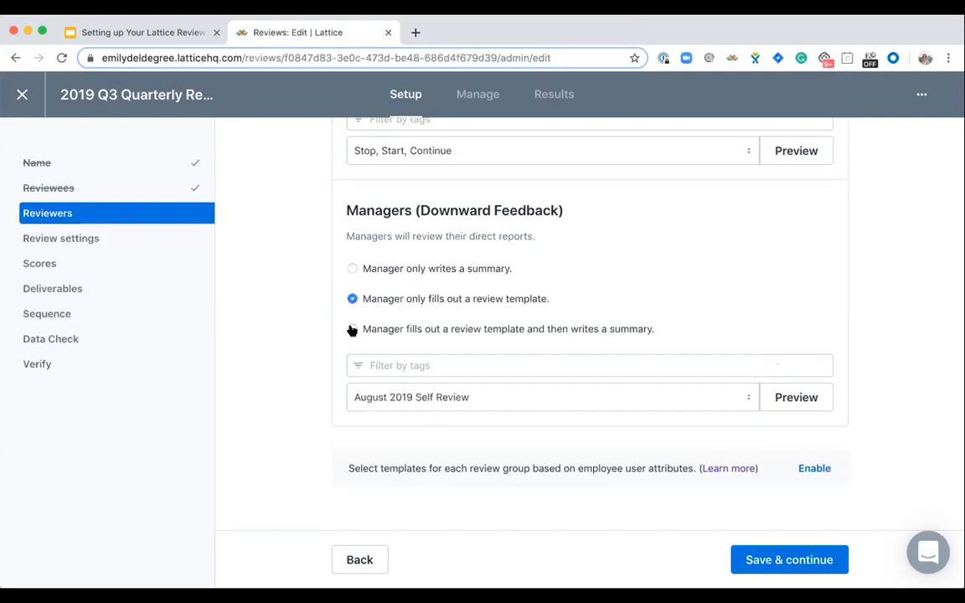
click(352, 329)
click(447, 400)
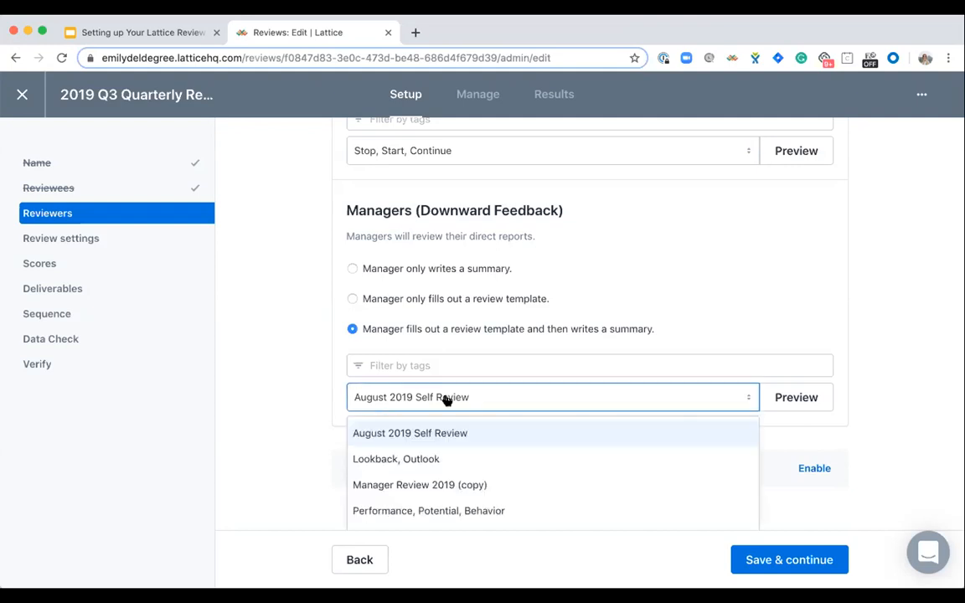
scroll(446, 448, down, 2)
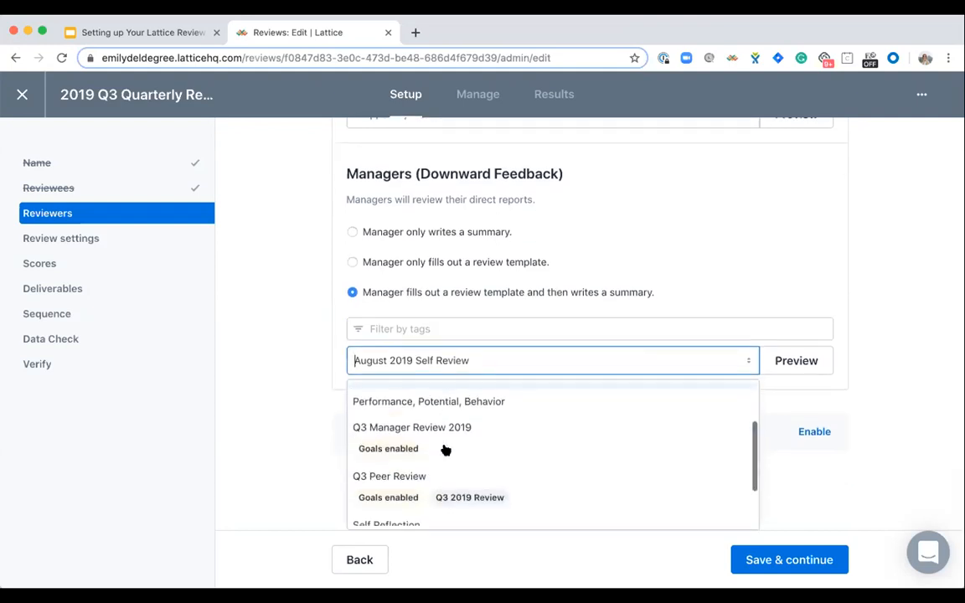
click(491, 455)
scroll(741, 298, down, 2)
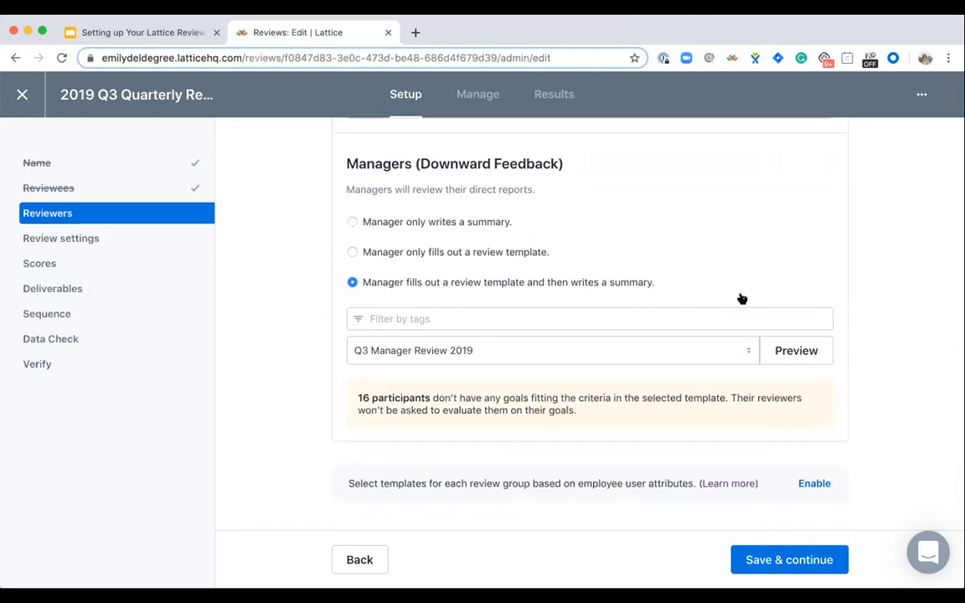
click(753, 561)
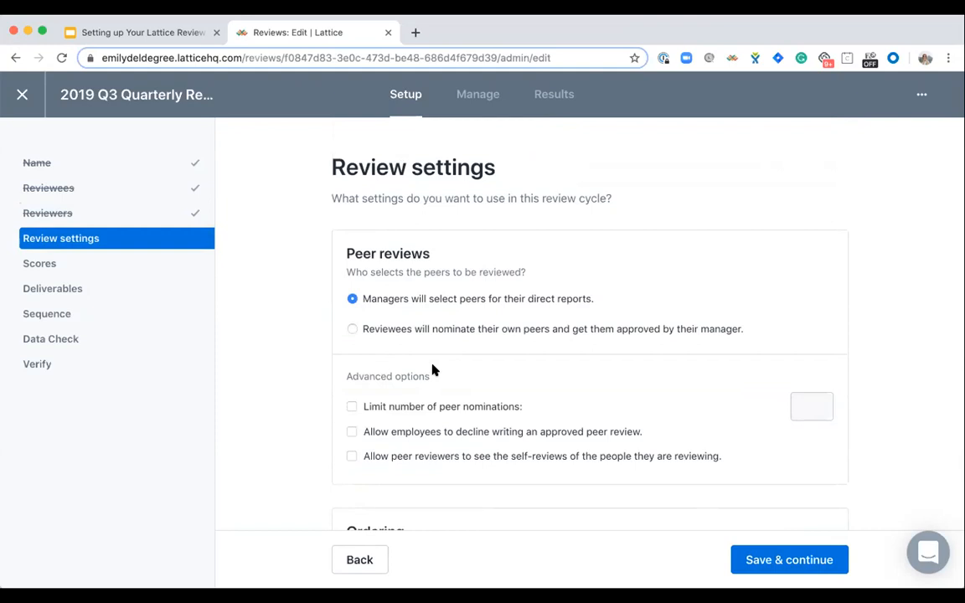
- Set peer selection so that reviewees nominate their own peers and get them approved by their manager
scroll(433, 369, down, 5)
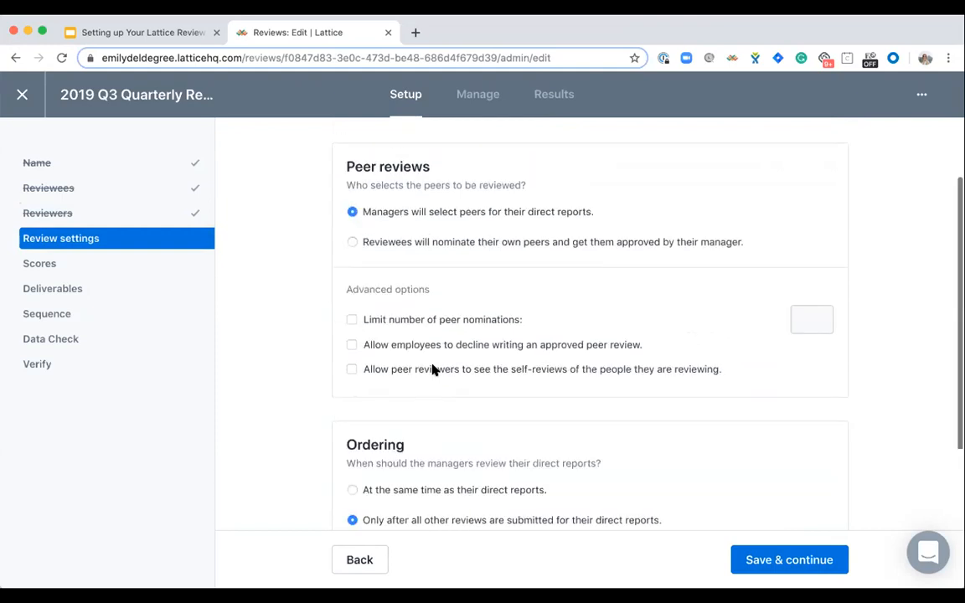
scroll(433, 369, up, 4)
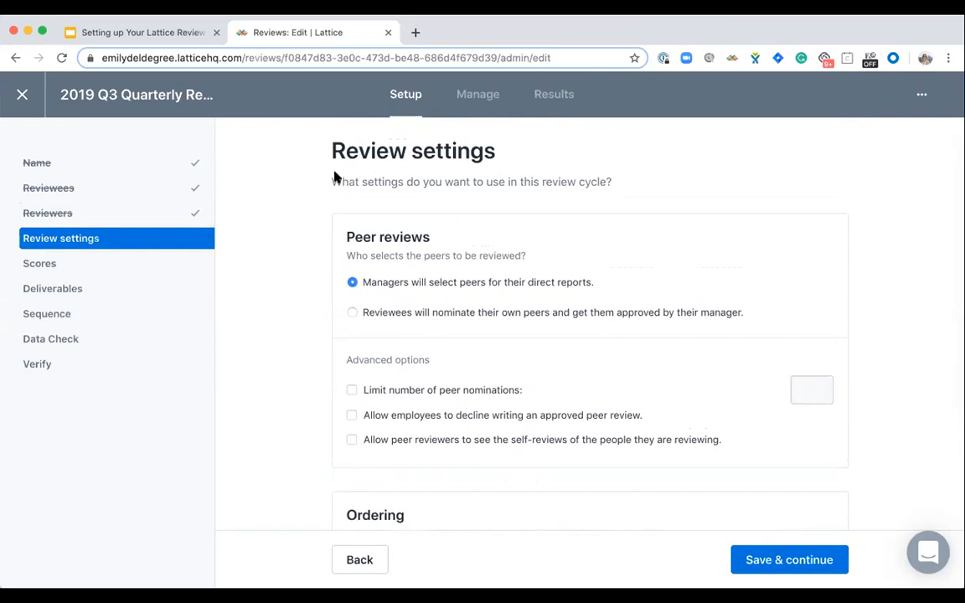
click(352, 314)
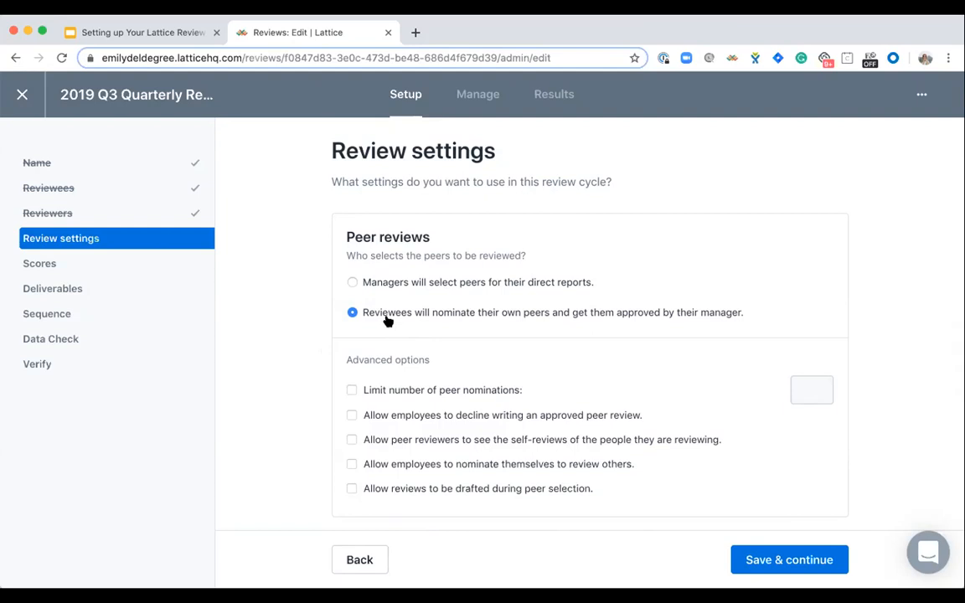
scroll(387, 321, down, 2)
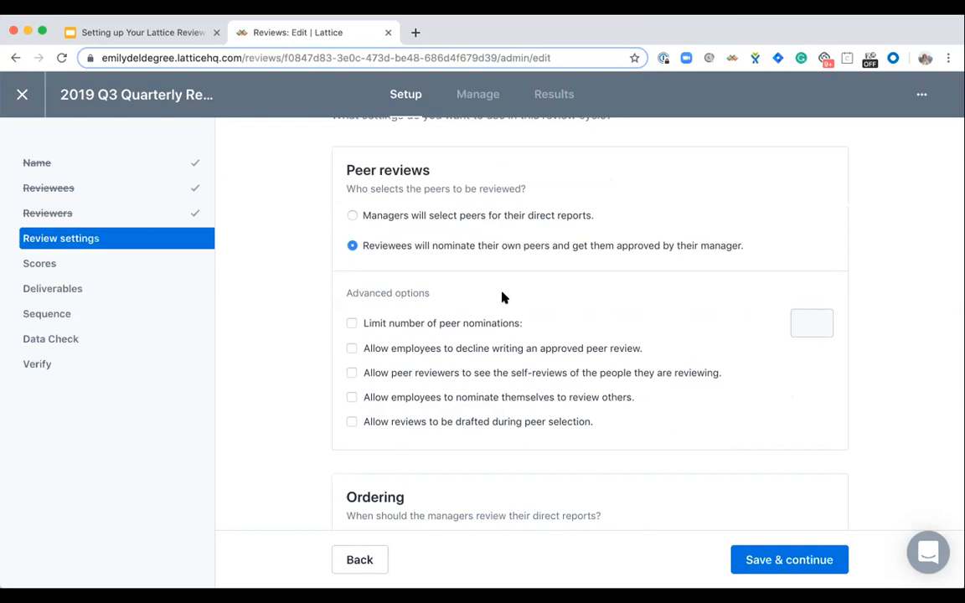
- Limit the number of peer nominations to 2 in the advanced peer review options
click(351, 325)
click(813, 329)
text(2)
- Have managers review at the same time as their direct reports, and save the review settings
scroll(364, 411, down, 3)
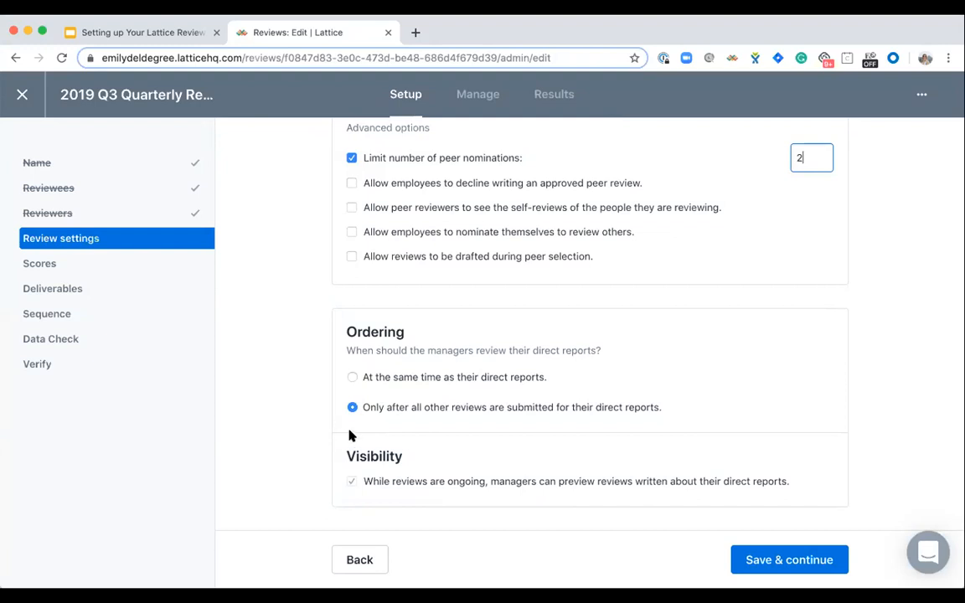
click(352, 378)
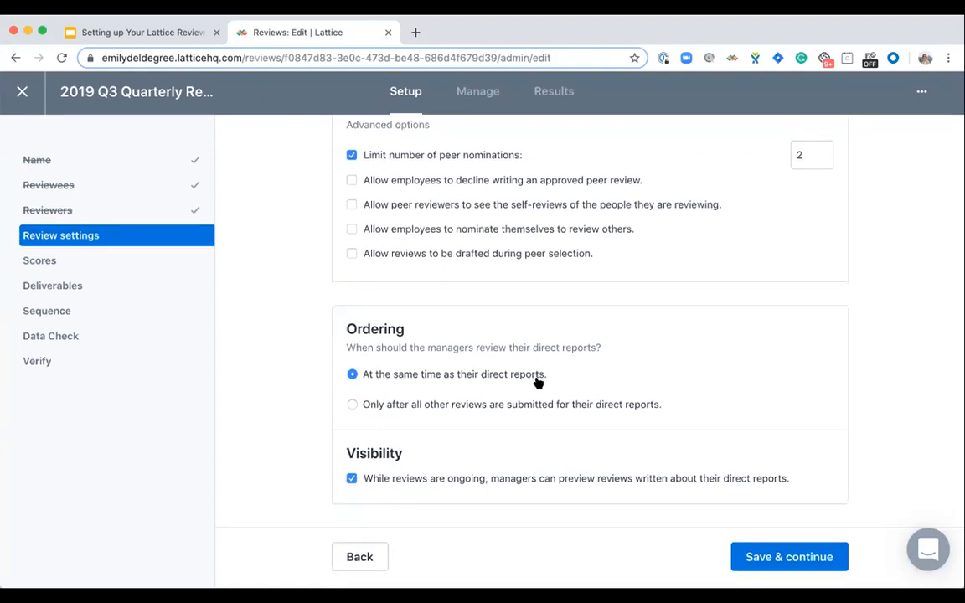
click(756, 559)
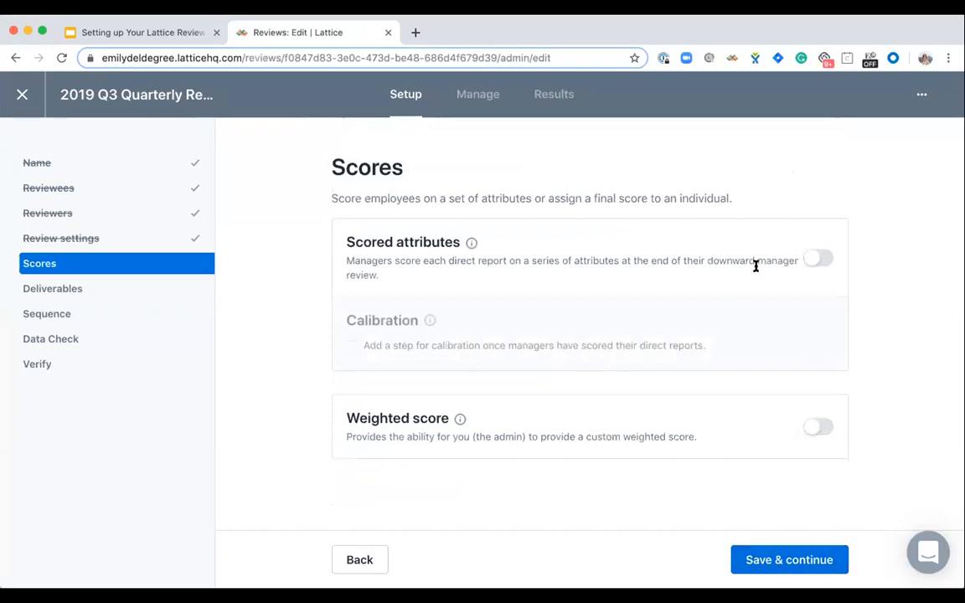
- Enable scored attributes for the cycle and add Performance and Leadership as the attributes managers score
click(829, 259)
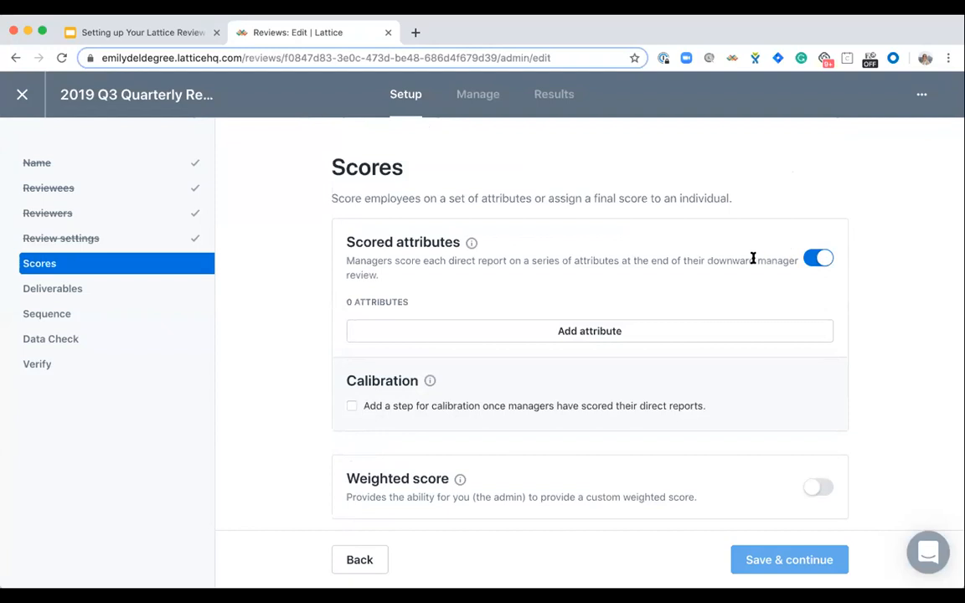
click(495, 330)
click(460, 333)
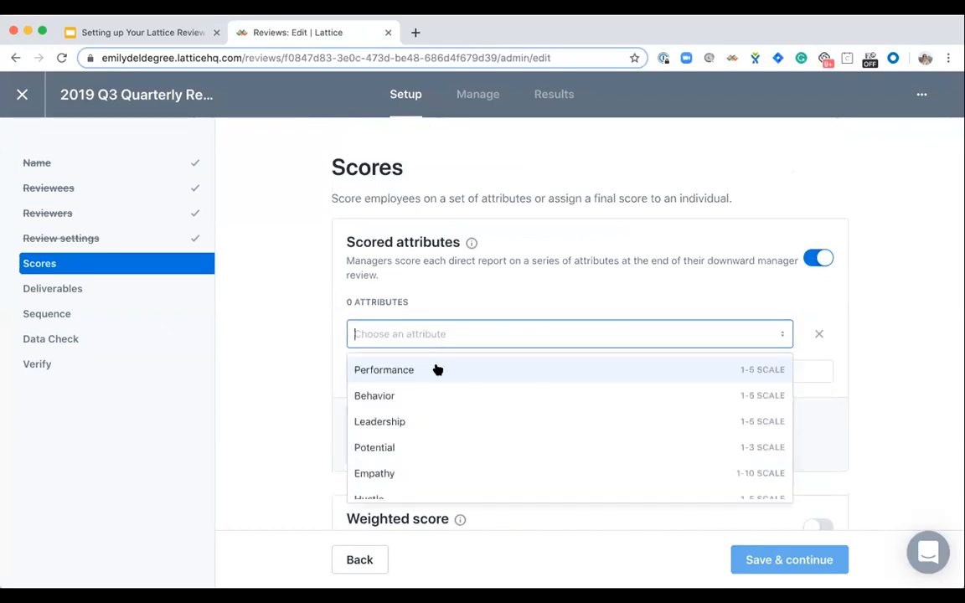
click(438, 369)
click(465, 369)
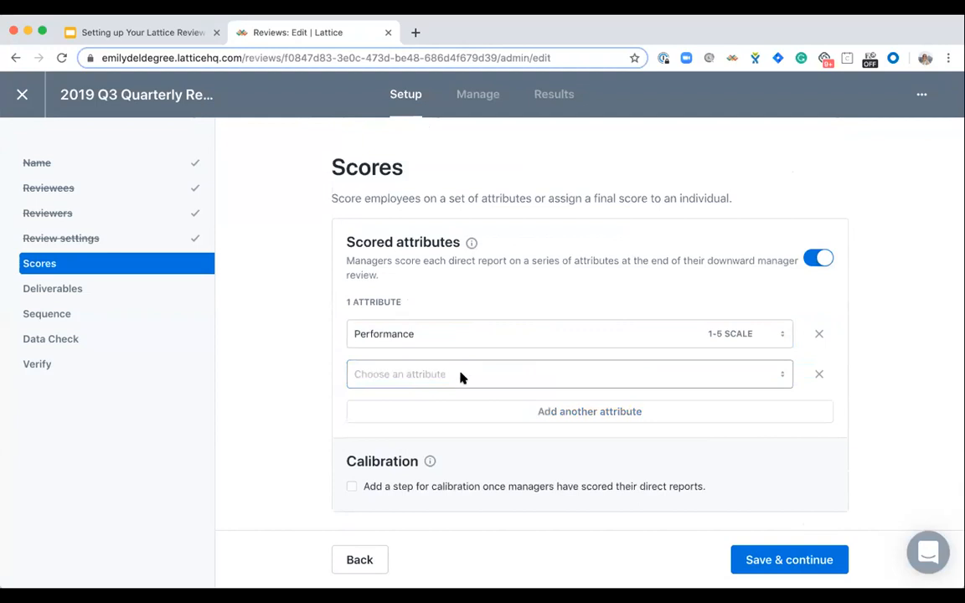
click(461, 377)
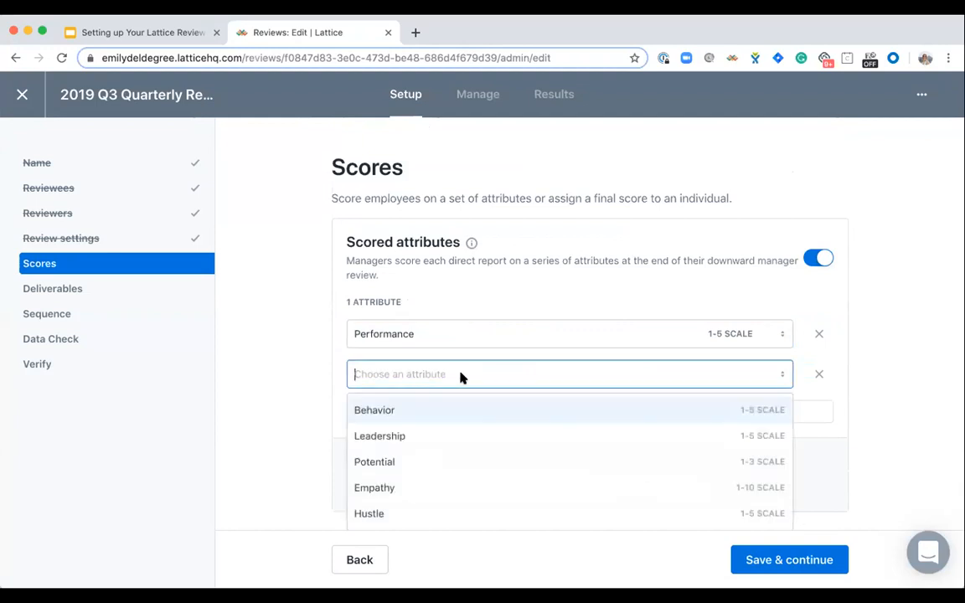
click(444, 438)
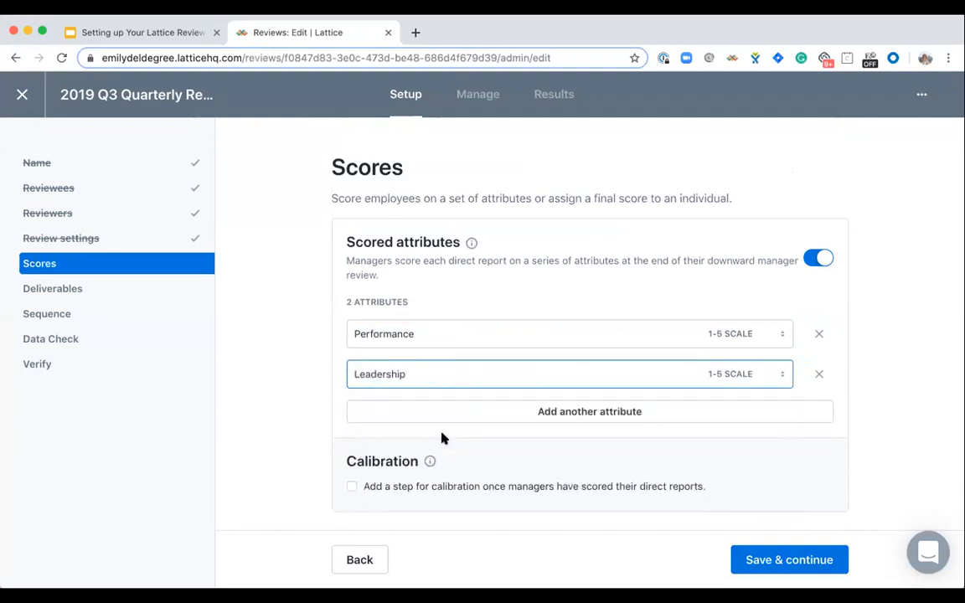
- Leave the calibration step and the weighted score off, and save the scores setup
scroll(443, 437, down, 2)
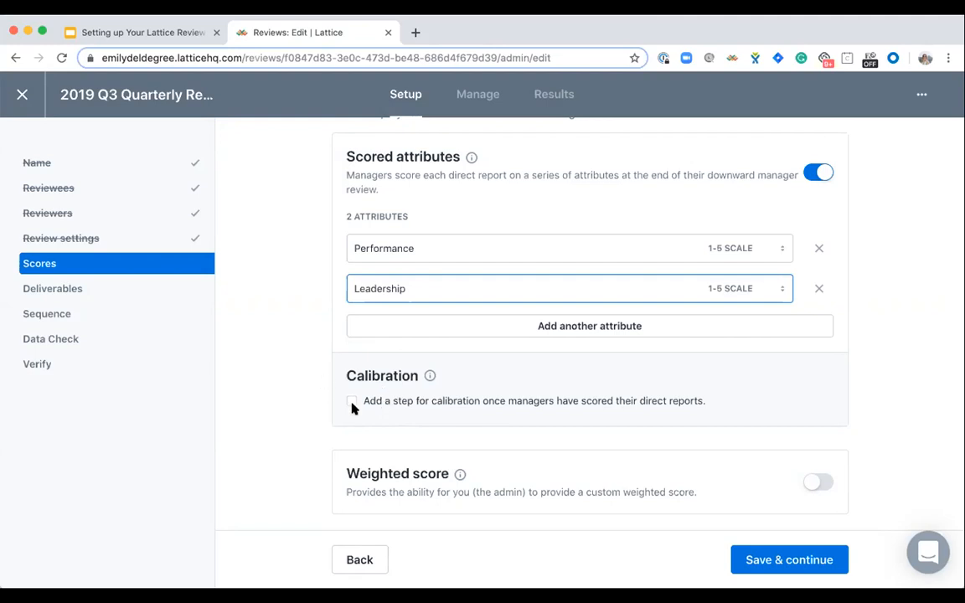
scroll(403, 401, down, 1)
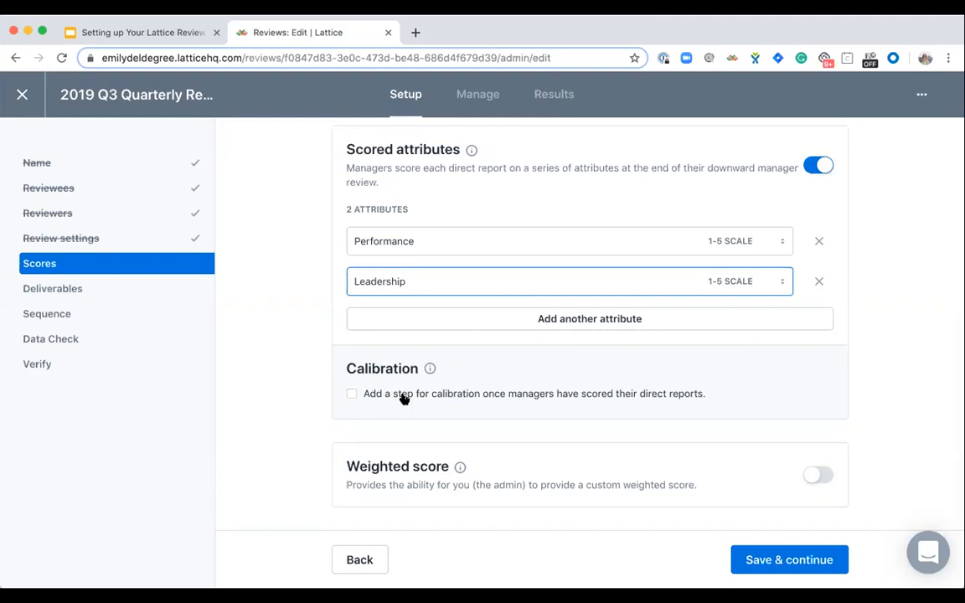
click(818, 475)
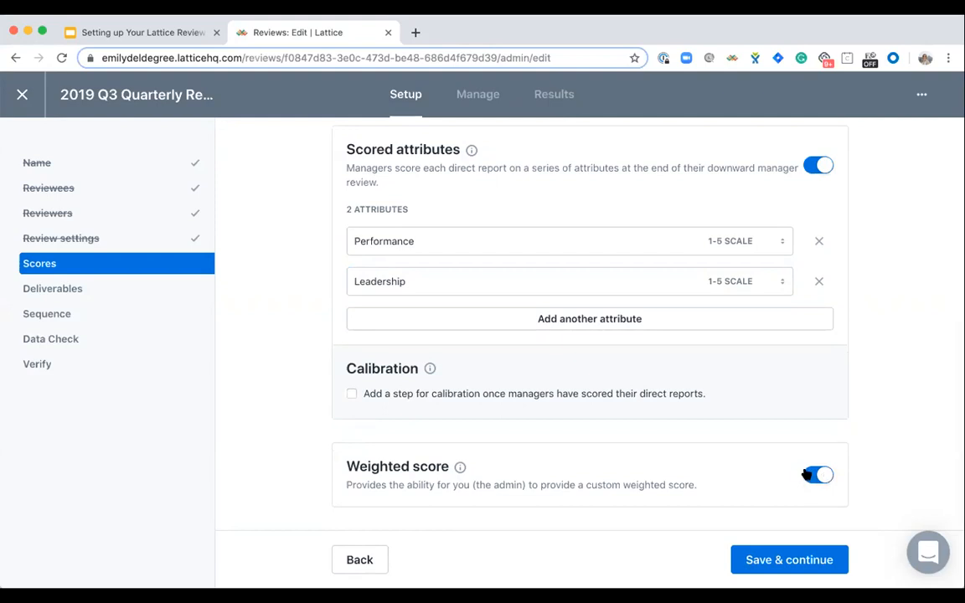
click(806, 475)
click(768, 568)
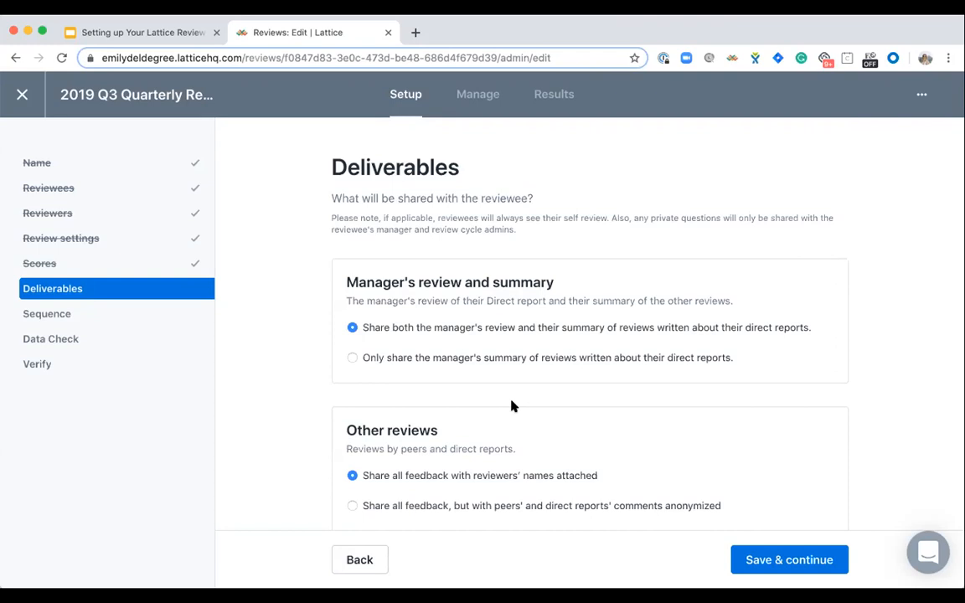
- Try the anonymized and manager-only sharing options for other reviews and return to sharing all feedback with reviewers' names attached
scroll(513, 406, down, 2)
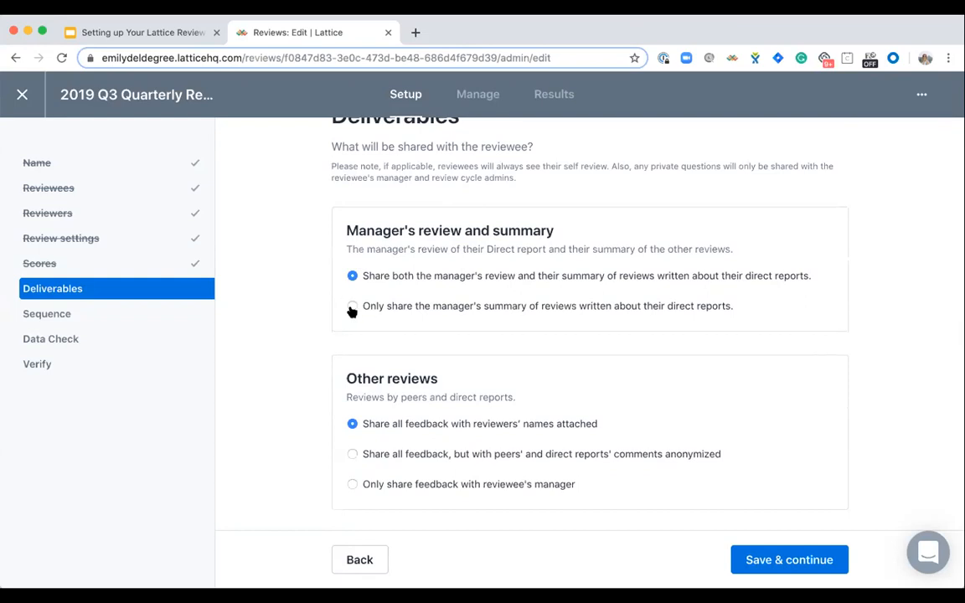
scroll(501, 301, down, 3)
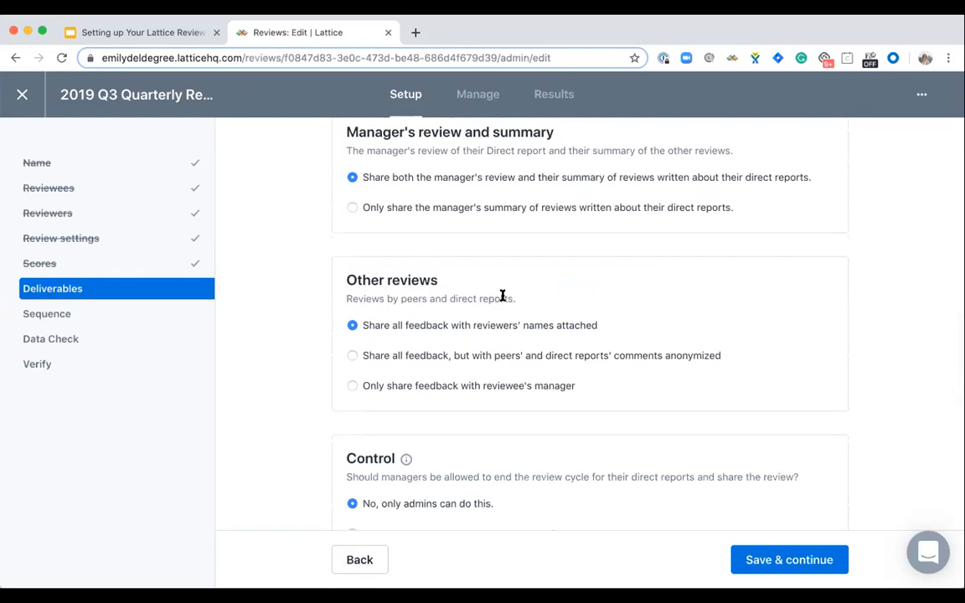
scroll(503, 298, down, 1)
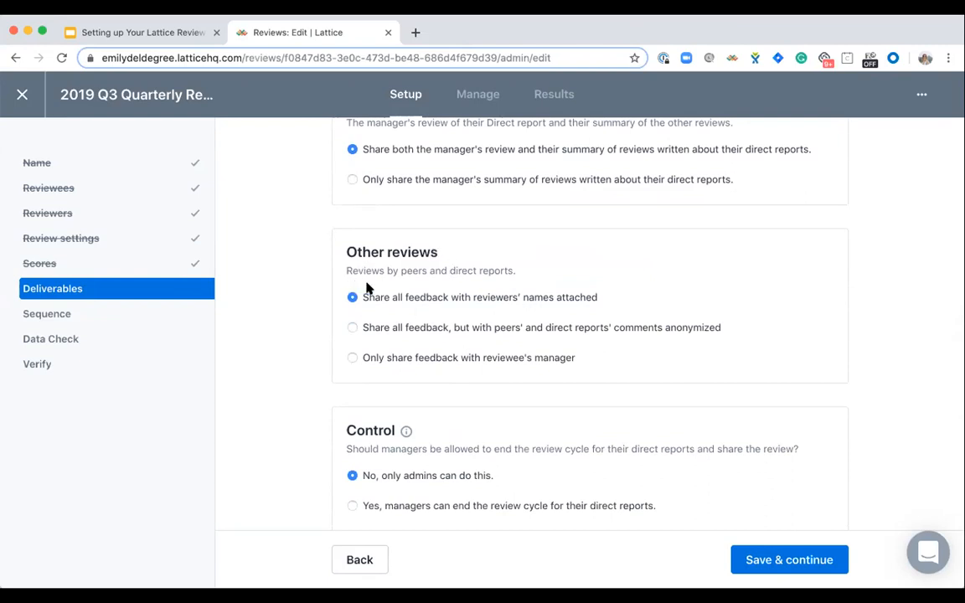
click(352, 327)
click(352, 360)
click(352, 298)
click(352, 298)
- Keep Performance and Leadership scores shared in the reviewee's packet, and save the deliverables
scroll(567, 261, down, 3)
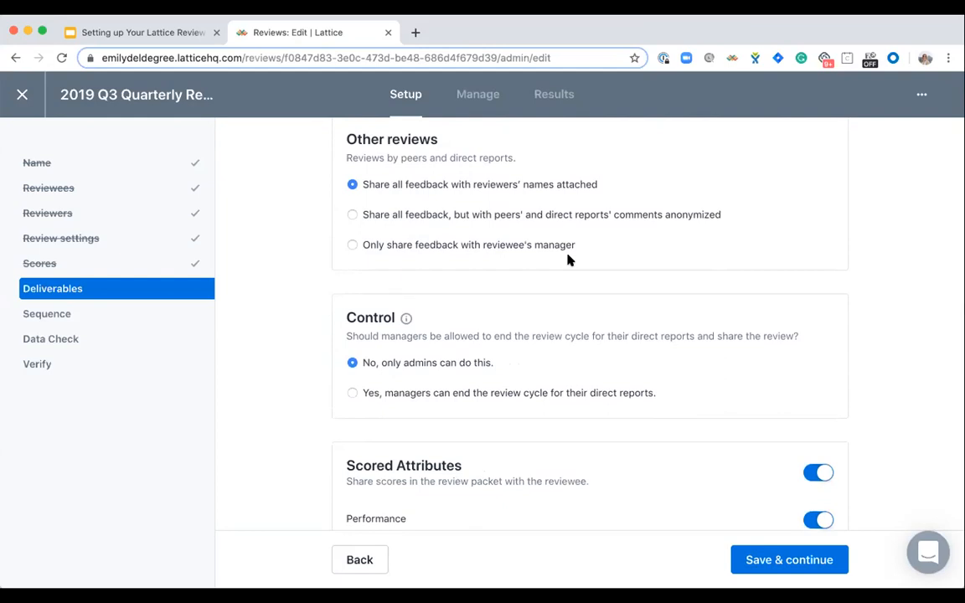
scroll(567, 260, down, 2)
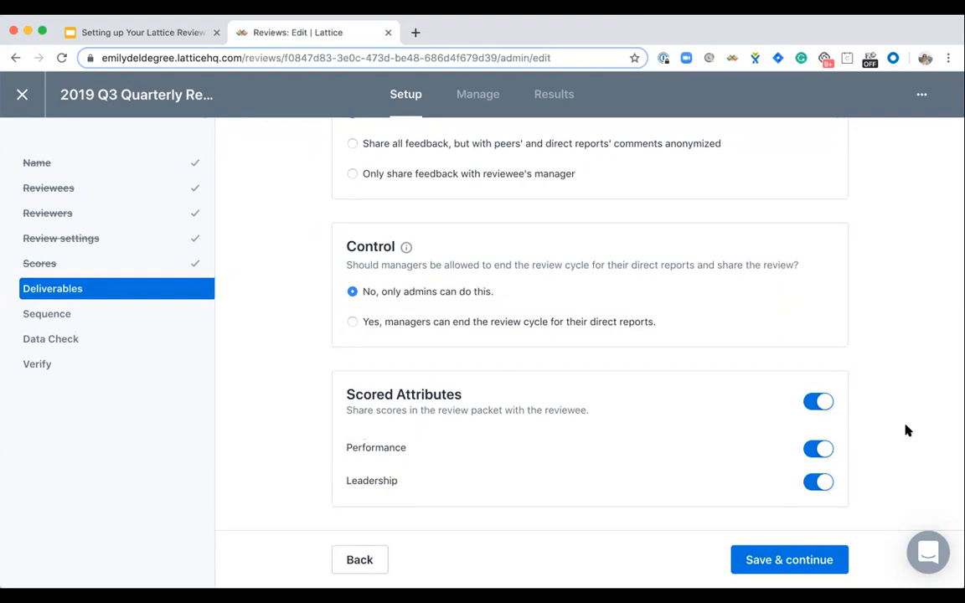
click(812, 403)
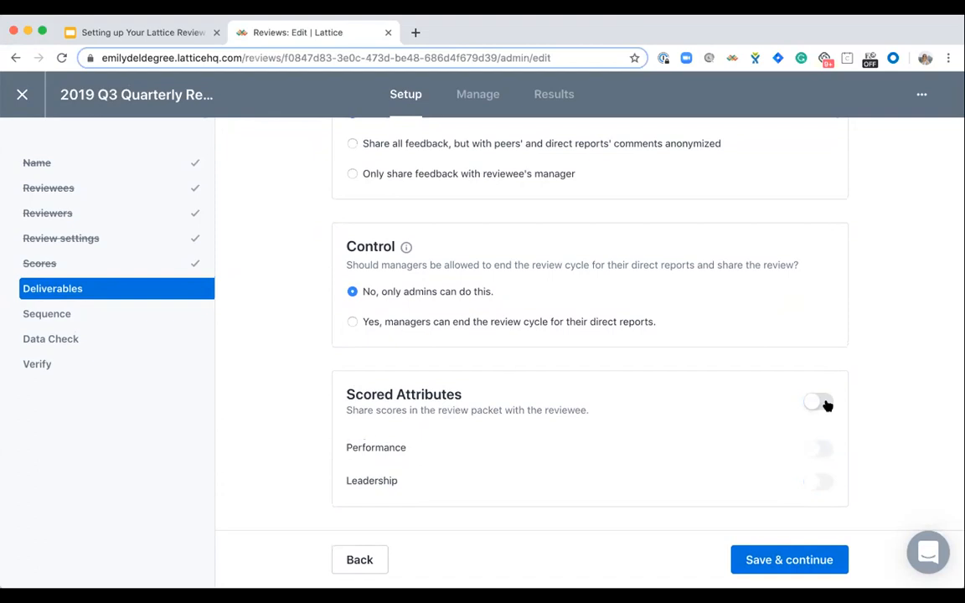
click(825, 403)
click(809, 448)
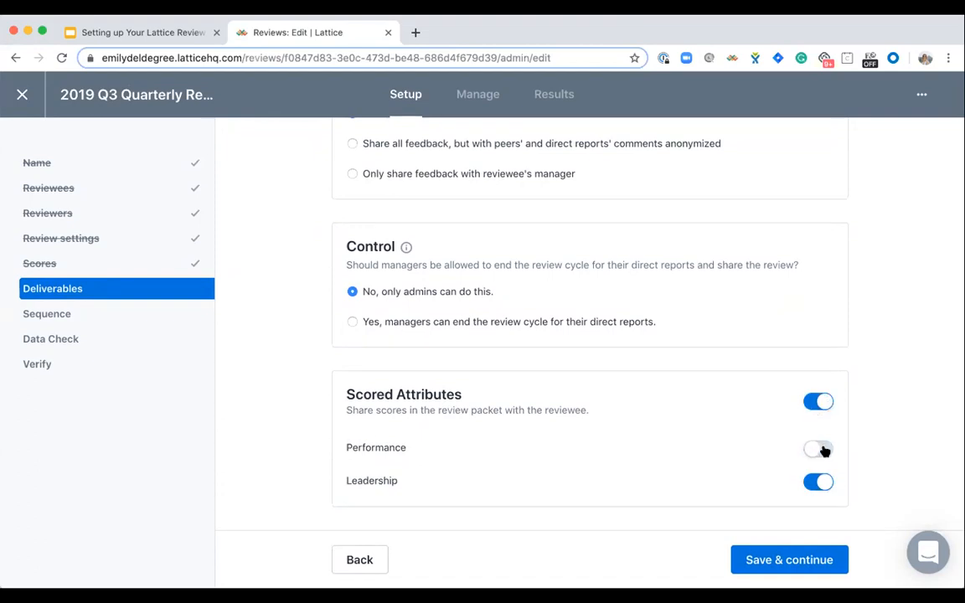
click(823, 450)
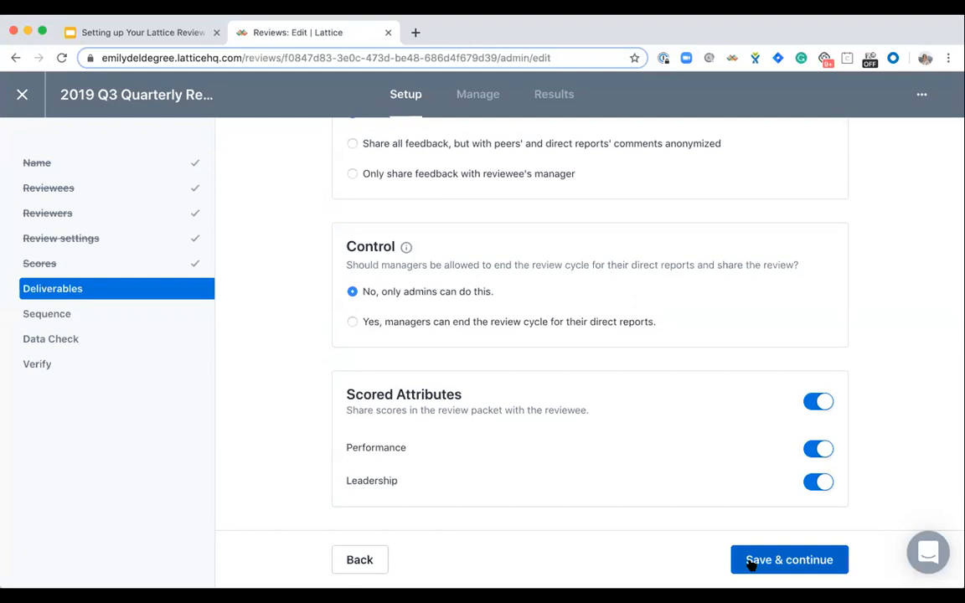
click(751, 563)
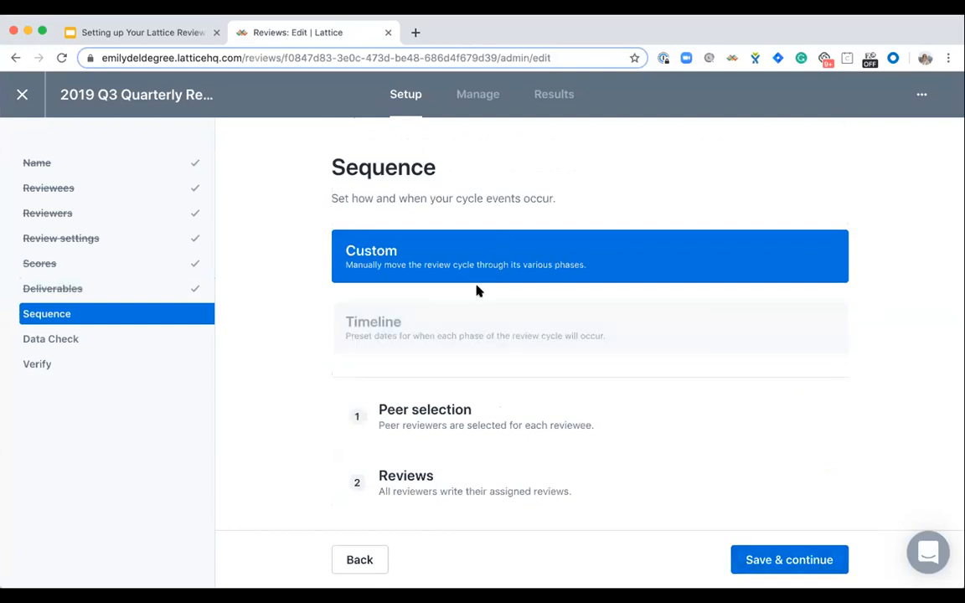
- Switch the sequence to Timeline and look through its date and launch notification settings for peer selection and reviews
click(443, 322)
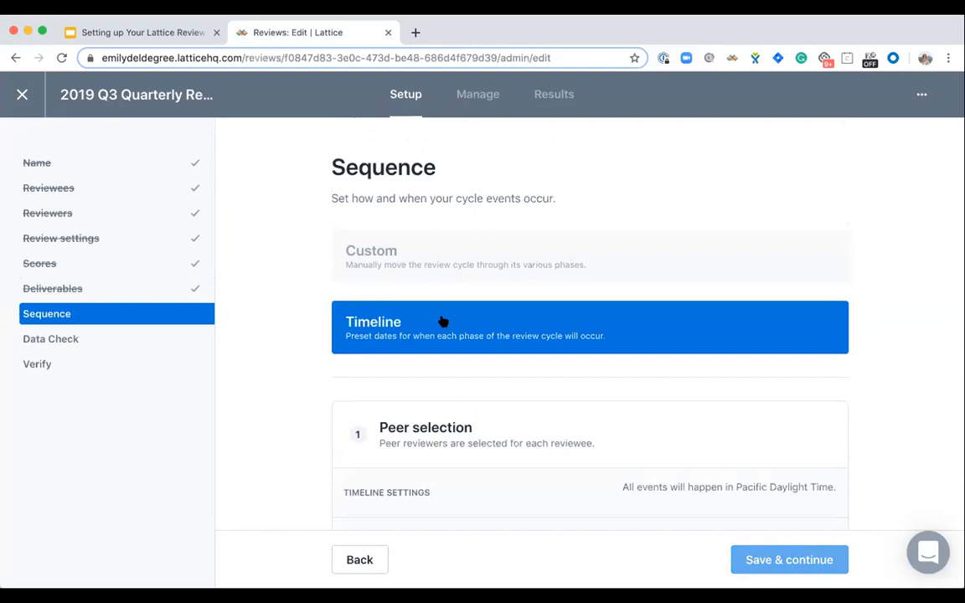
scroll(444, 321, down, 4)
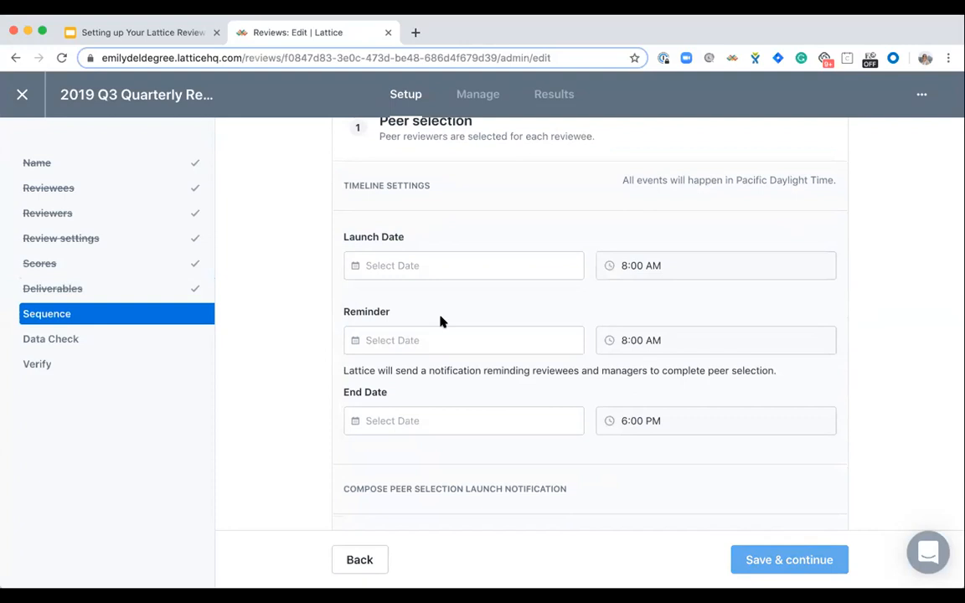
scroll(442, 322, down, 5)
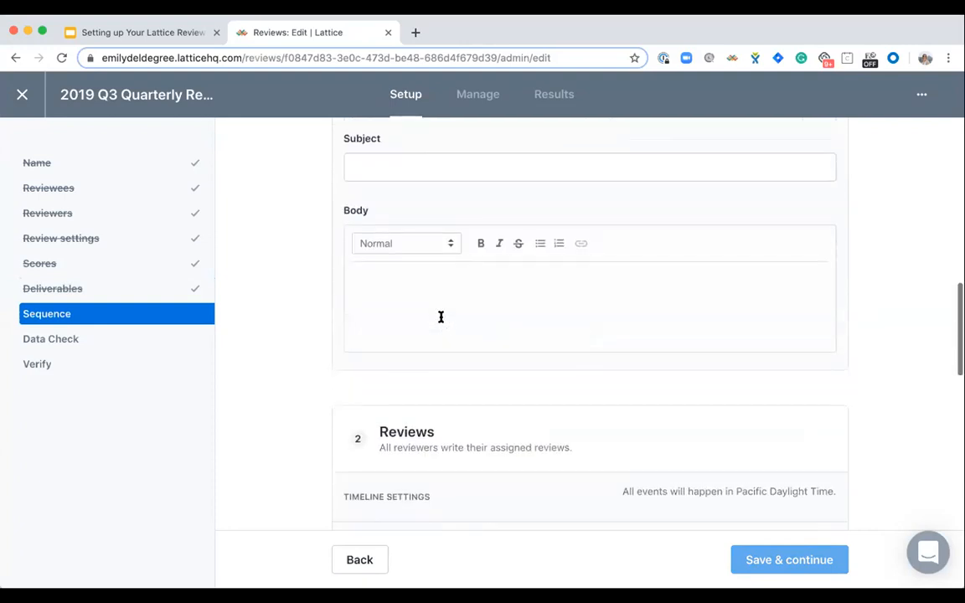
scroll(440, 317, down, 1)
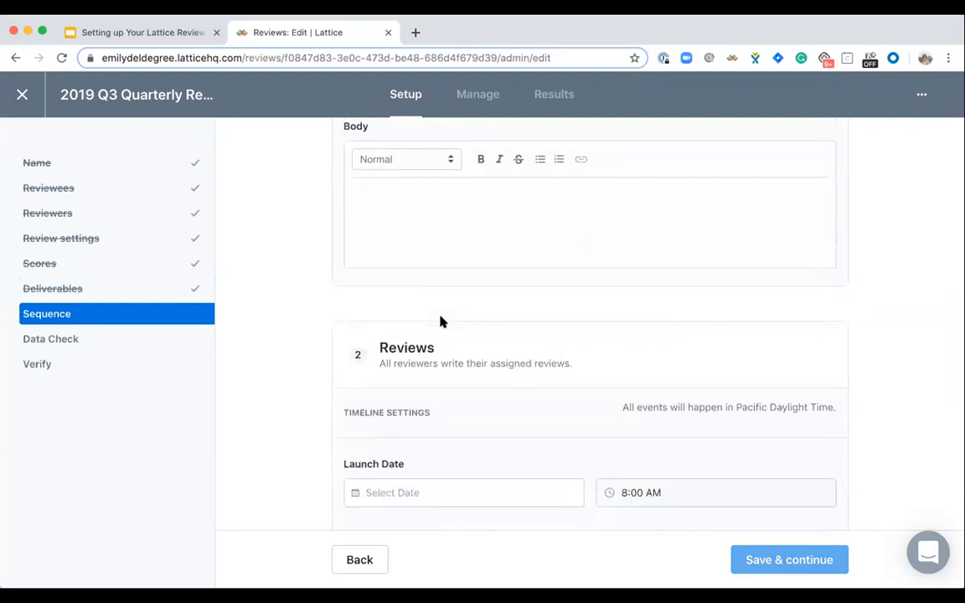
scroll(442, 322, up, 6)
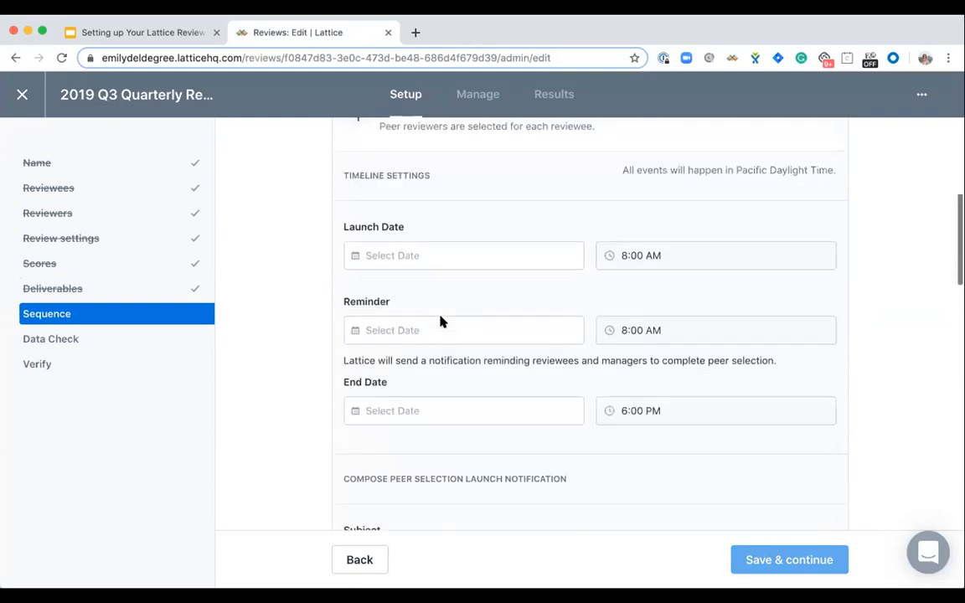
scroll(443, 321, up, 1)
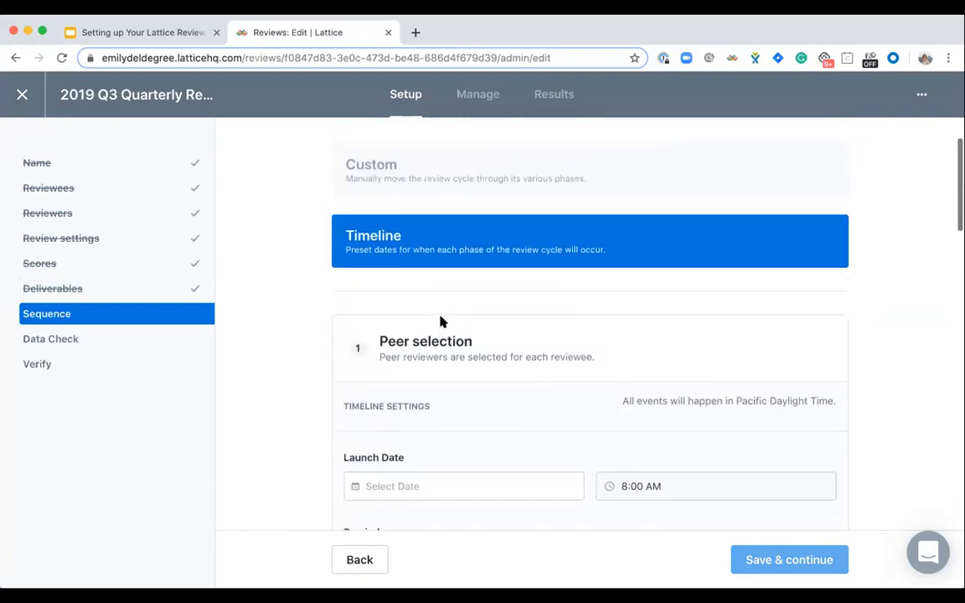
- Set the cycle's sequence to Custom so its phases are moved manually, and save it
click(411, 163)
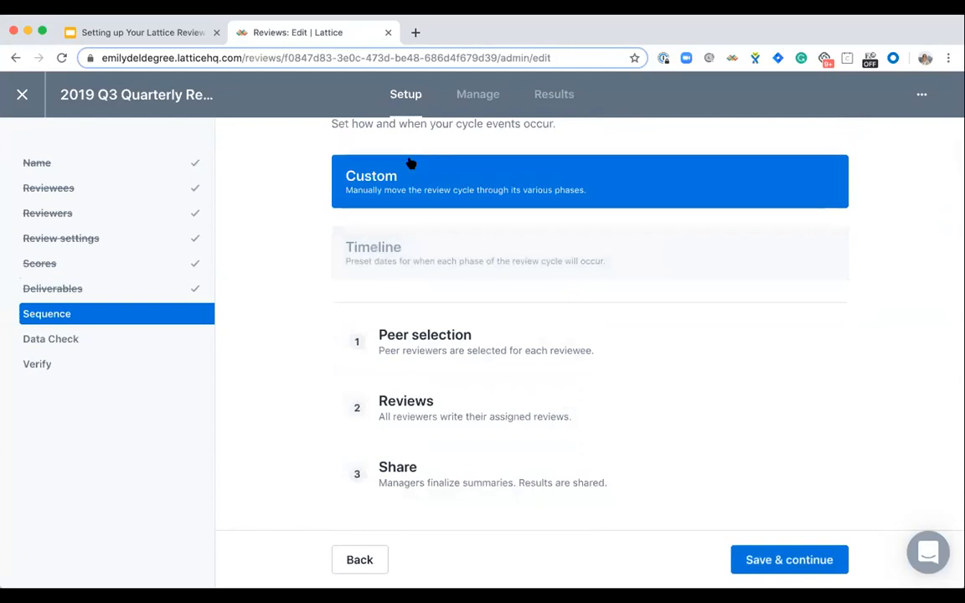
scroll(409, 159, up, 1)
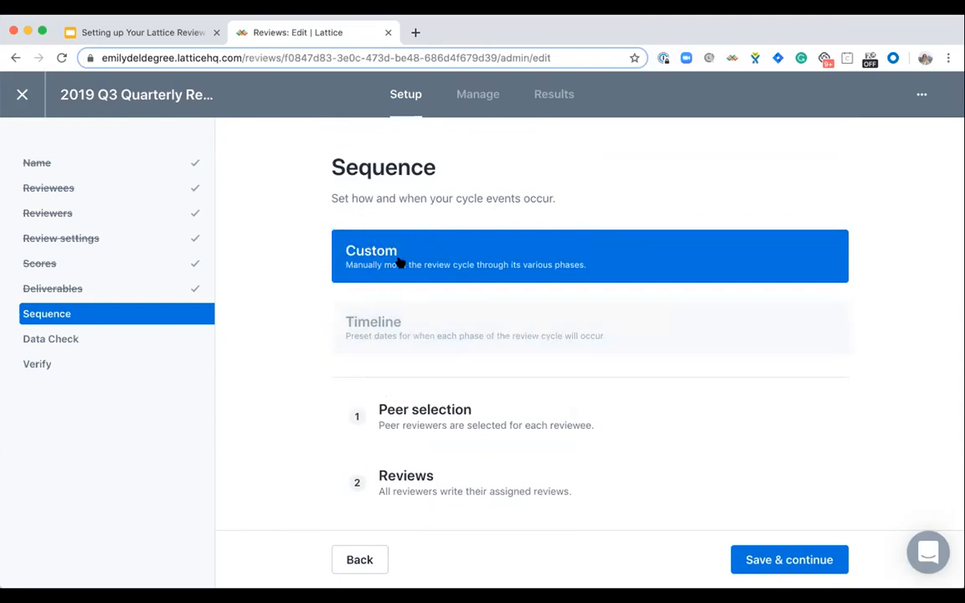
click(778, 561)
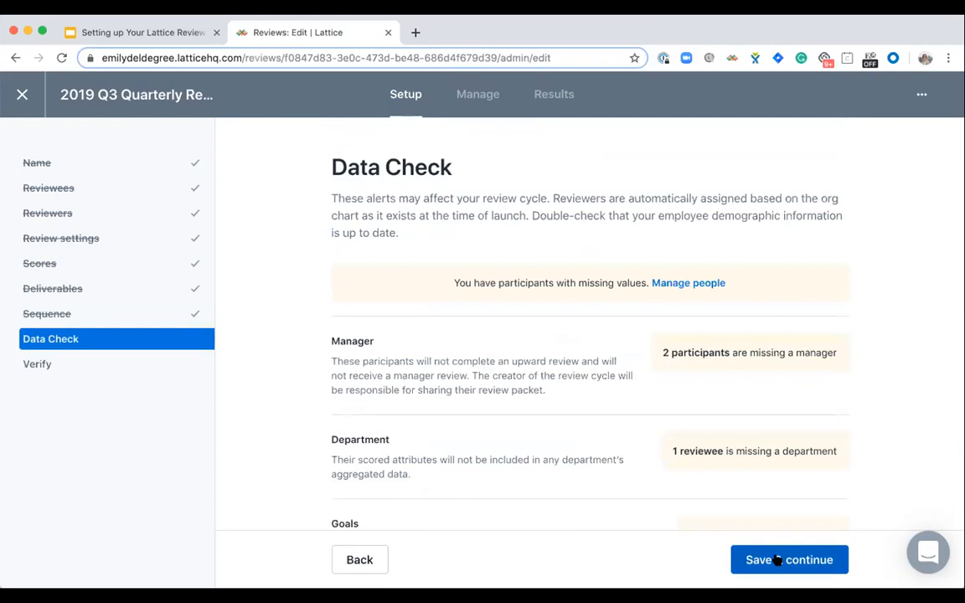
- Check the data alerts for the cycle's participants and confirm continuing with the data as is
scroll(700, 412, down, 3)
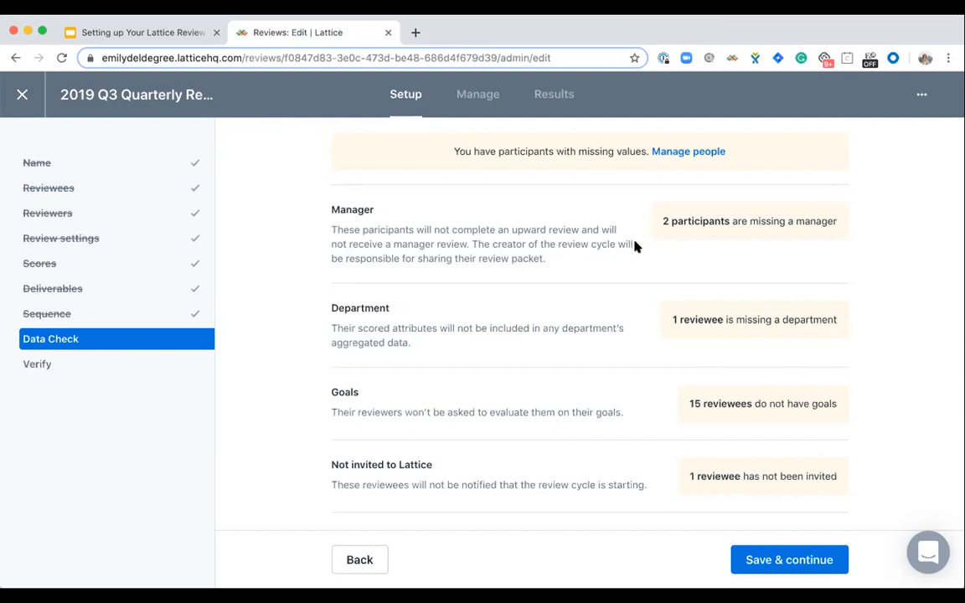
click(760, 560)
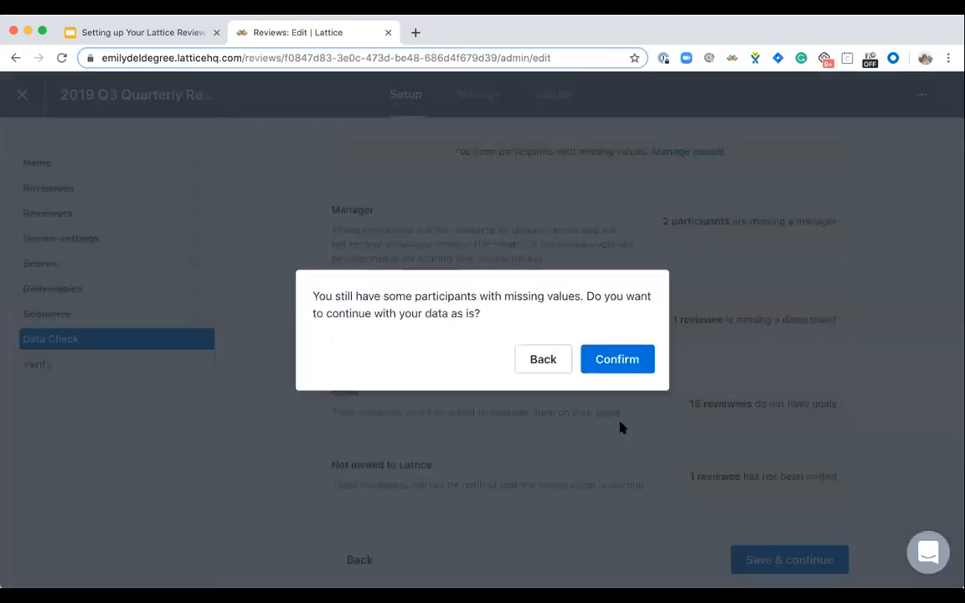
click(627, 360)
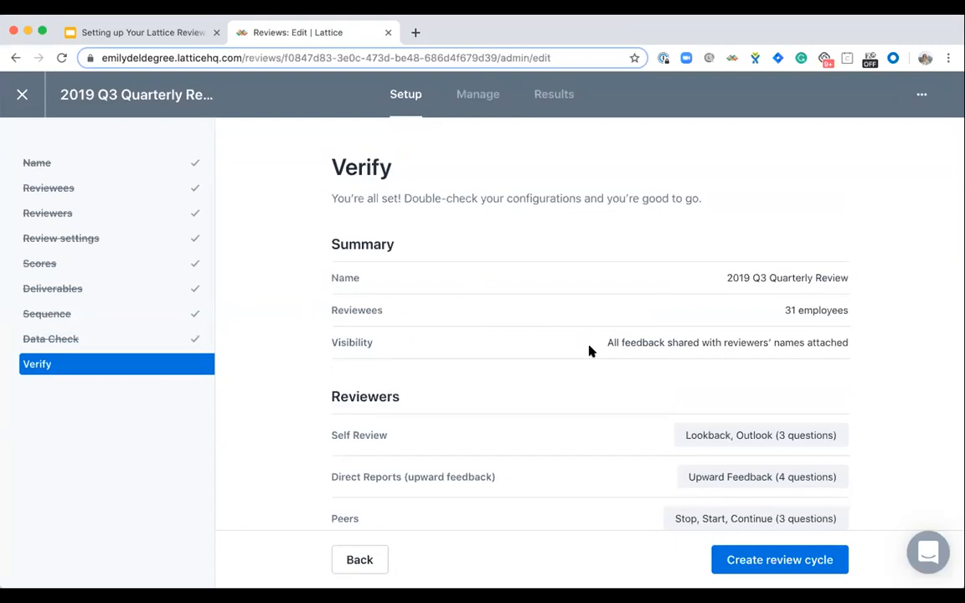
- Check the verification summary down to the sequence, and create the 2019 Q3 Quarterly Review cycle
scroll(589, 350, down, 5)
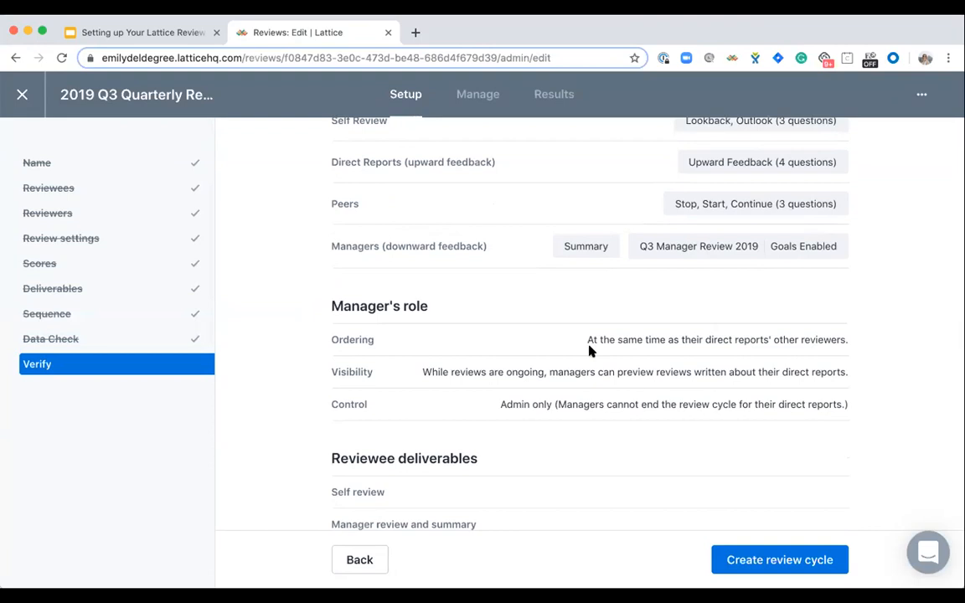
scroll(589, 350, down, 5)
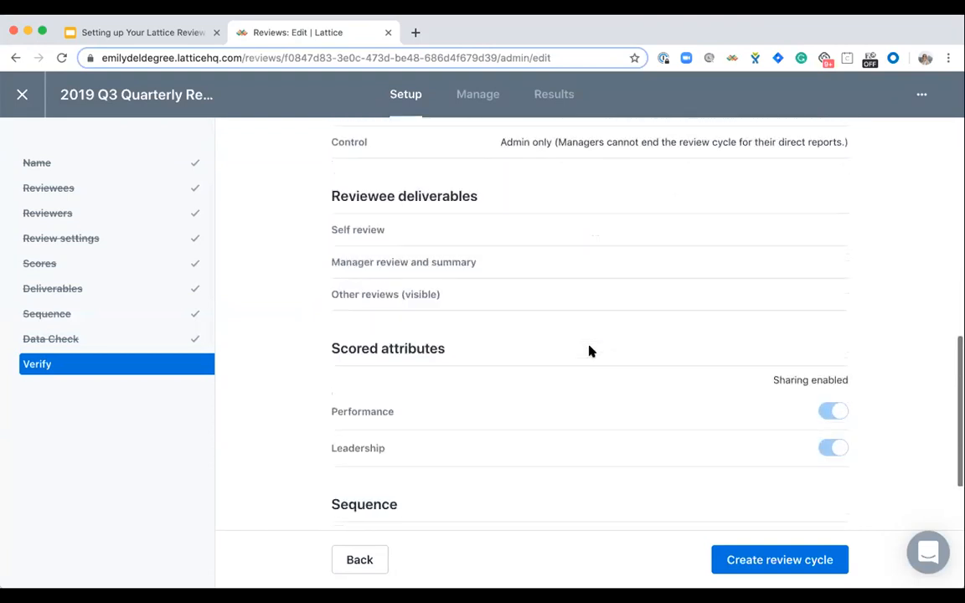
scroll(589, 350, down, 1)
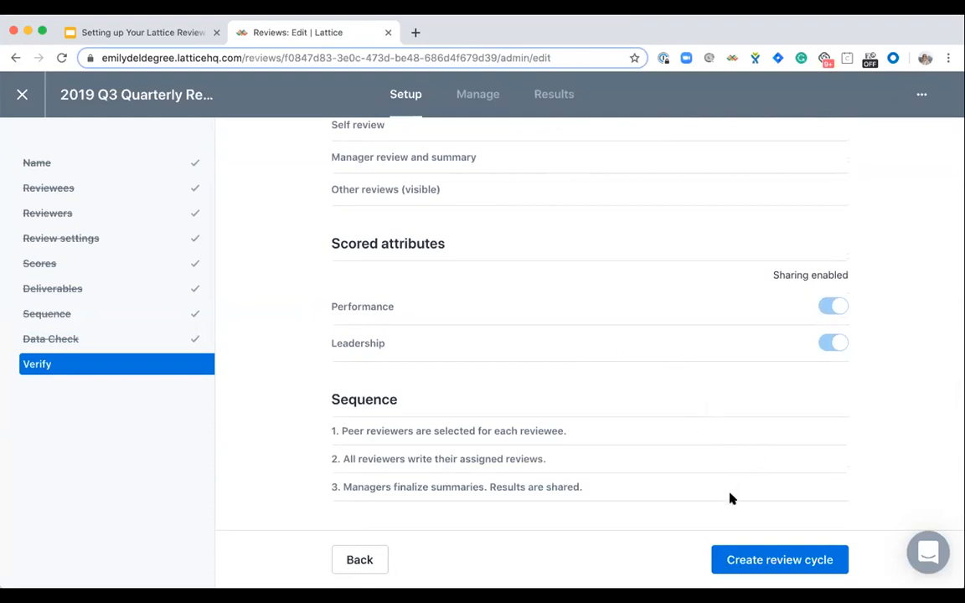
click(736, 568)
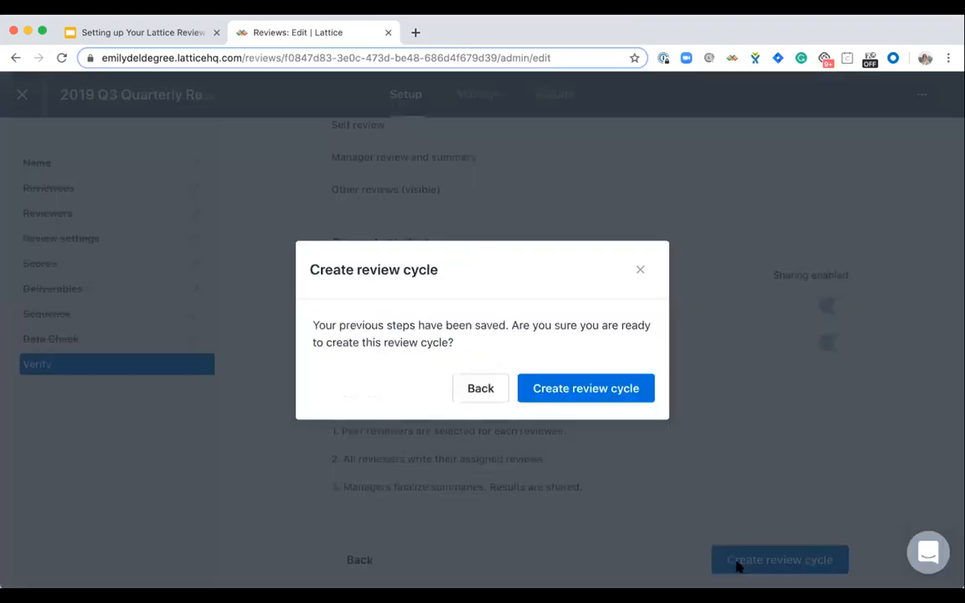
click(546, 394)
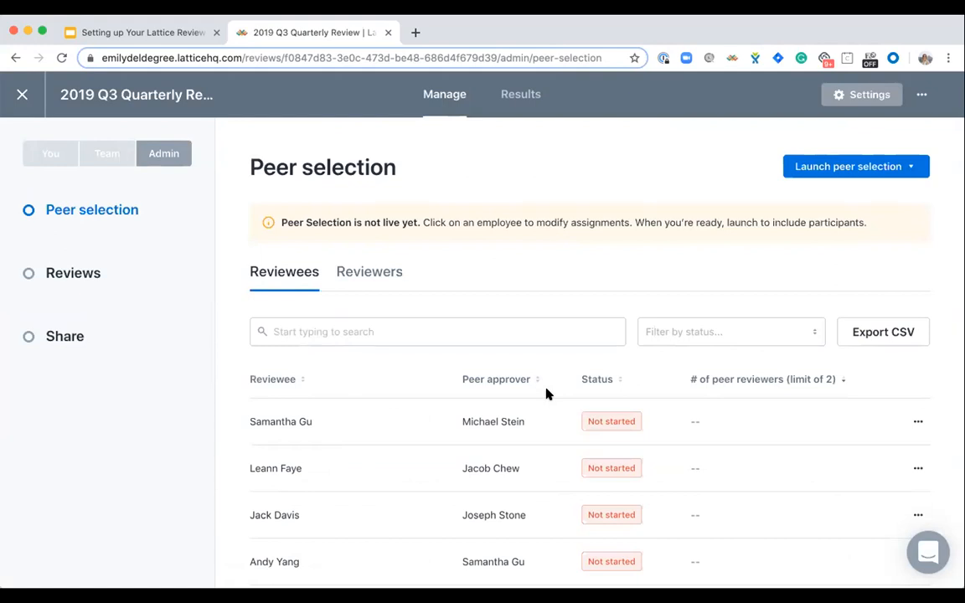
- Look at the notification options for launching peer selection without launching it
click(862, 165)
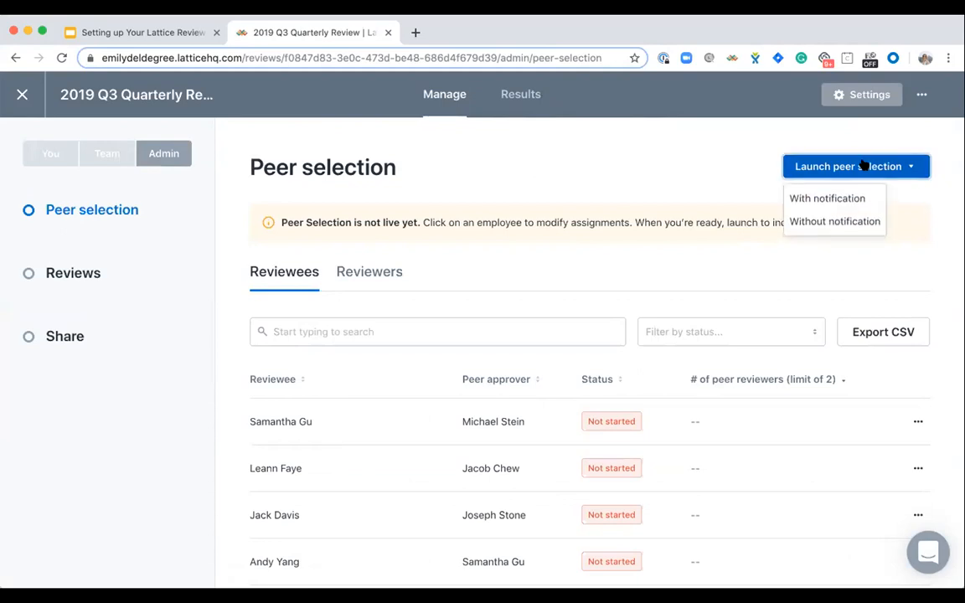
click(717, 170)
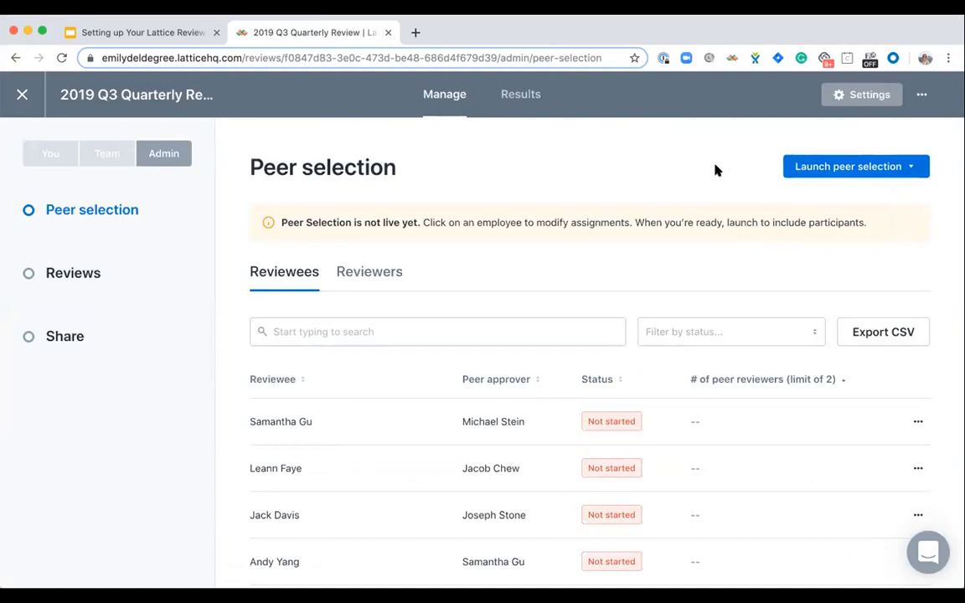
- Switch to the webinar deck in Google Slides, present its closing Thank You slide, and exit the slideshow
click(144, 35)
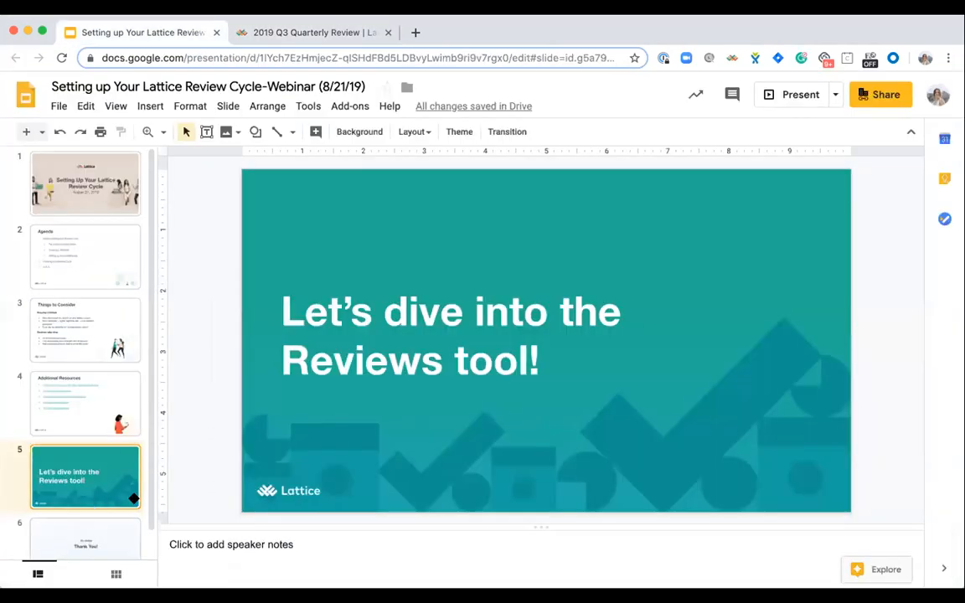
click(792, 88)
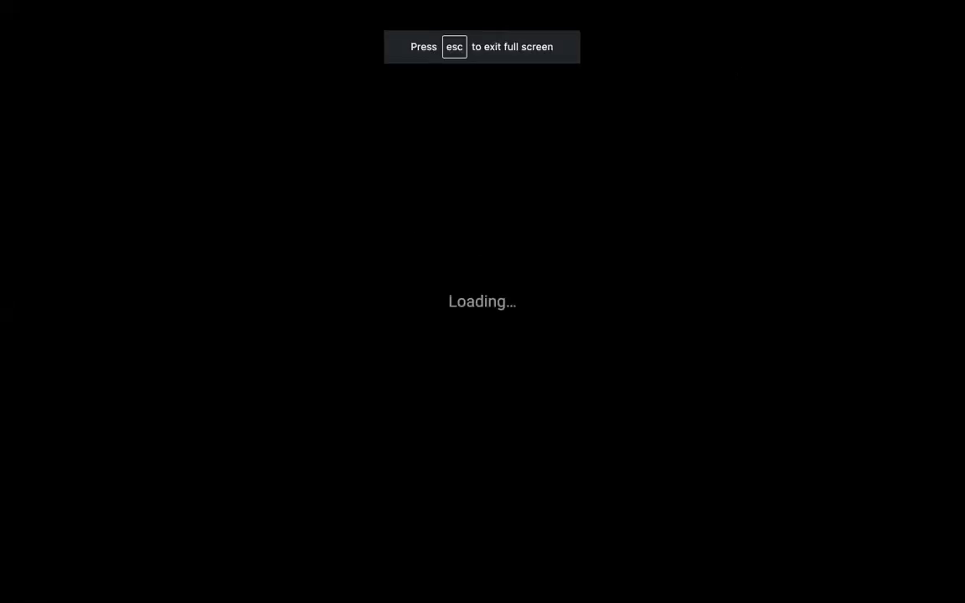
key(Right)
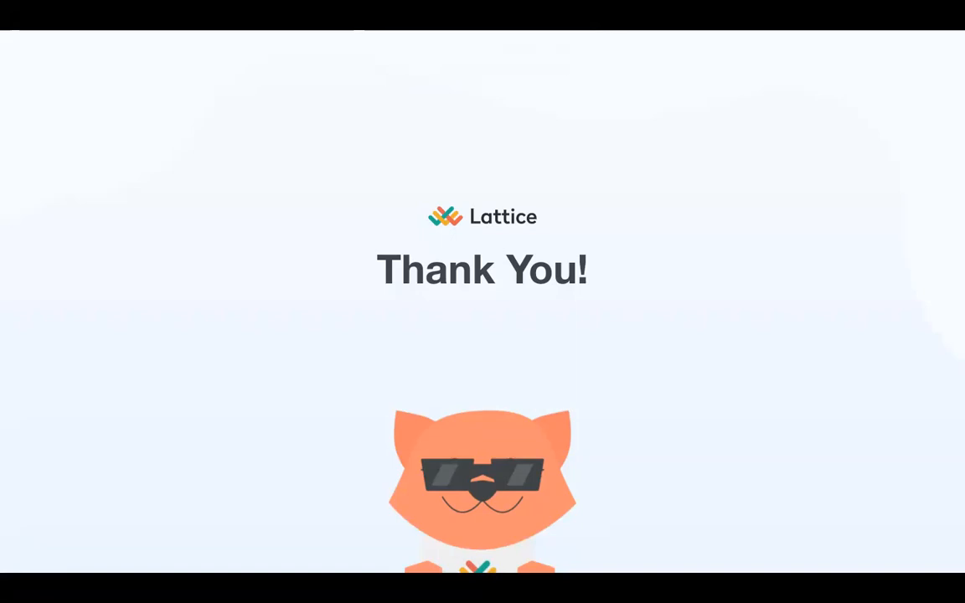
key(Escape)
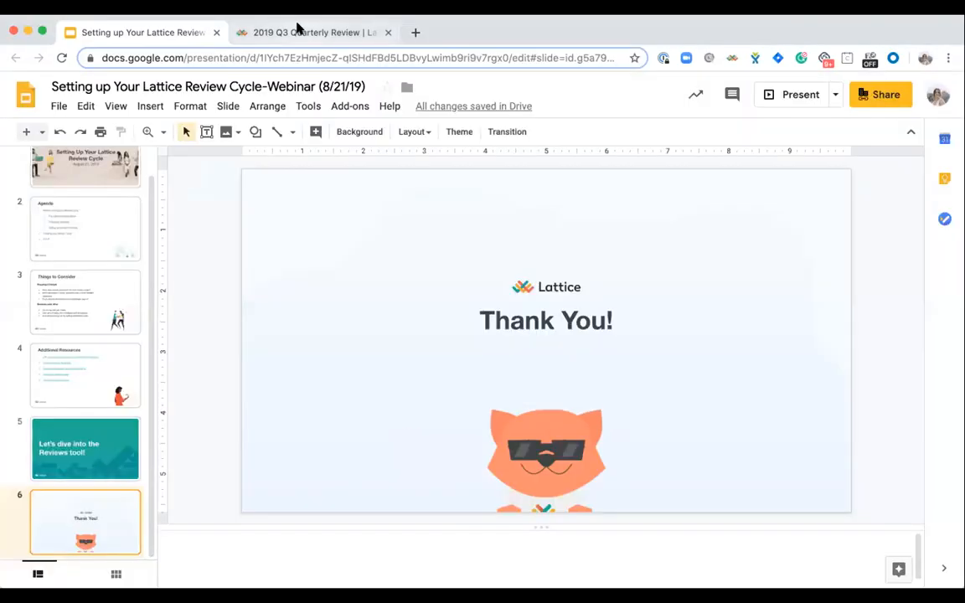
- Switch back to Lattice, look through the cycle's reviewer templates and the replacements offered for Self Review, and close the settings unchanged
click(360, 32)
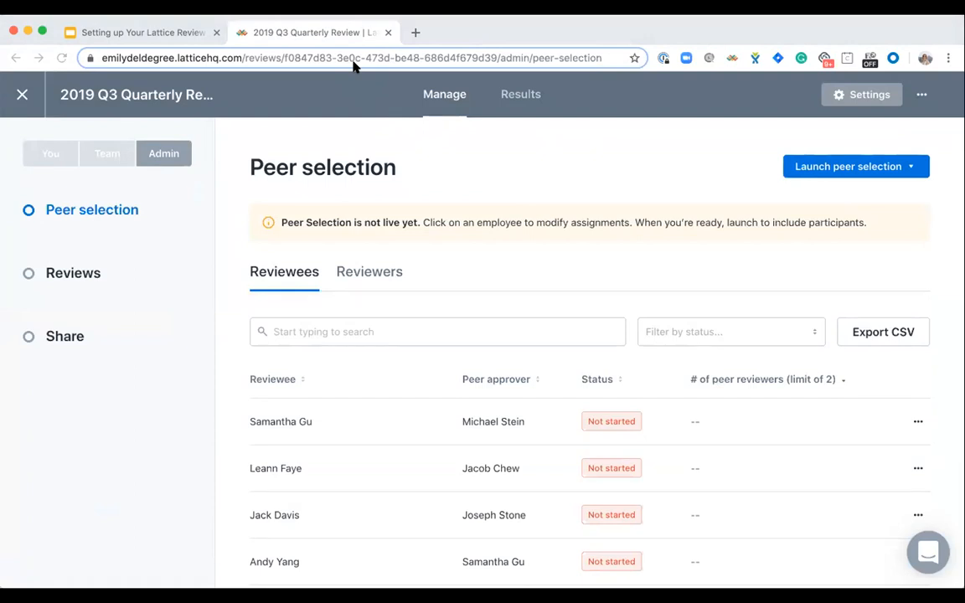
click(851, 95)
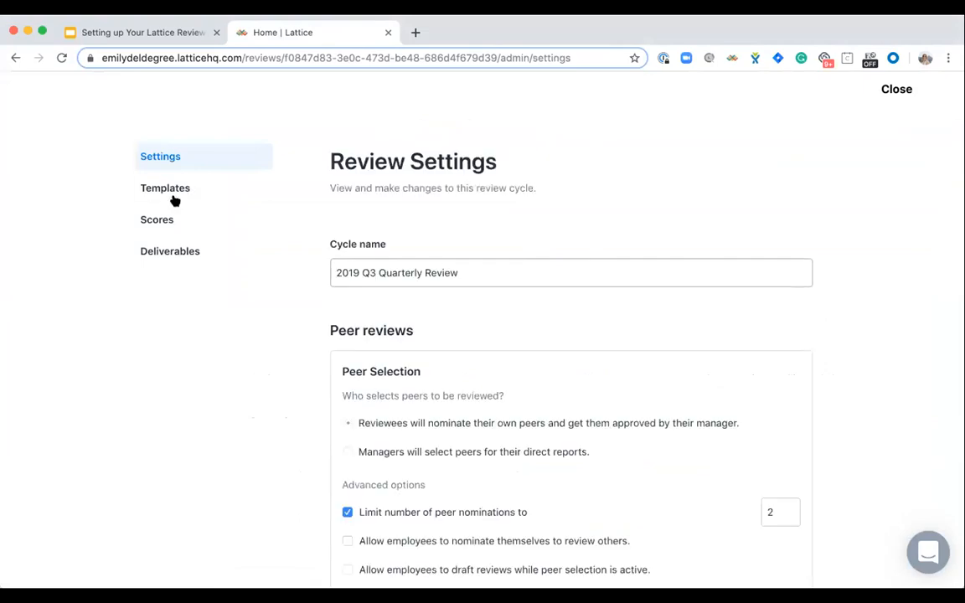
click(163, 194)
mouse_move(554, 369)
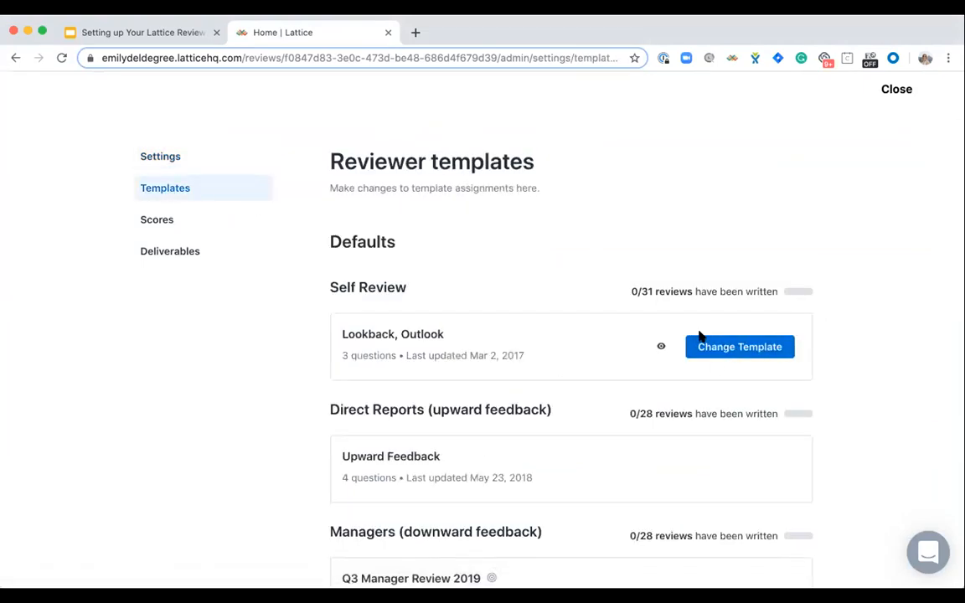
click(718, 350)
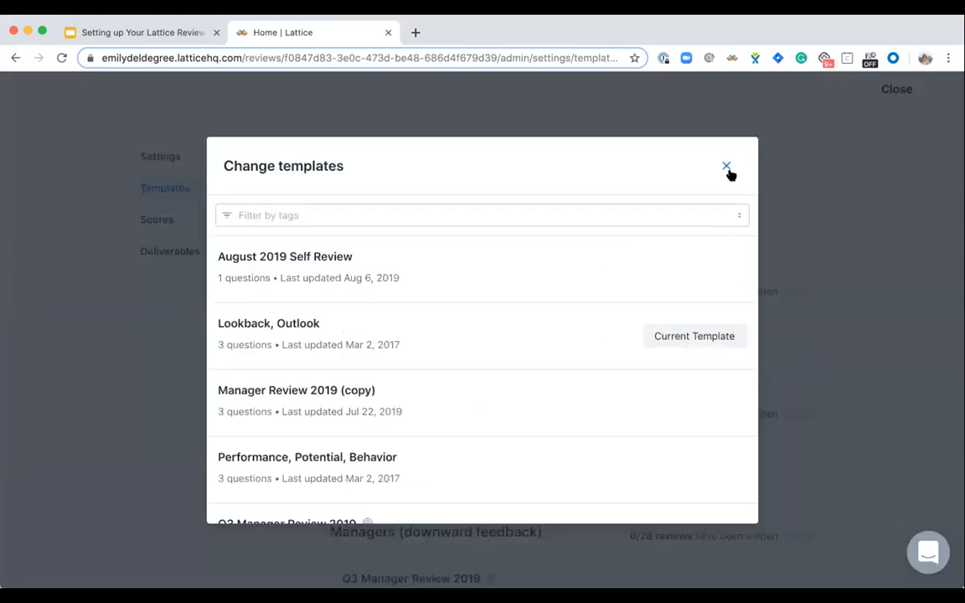
click(728, 170)
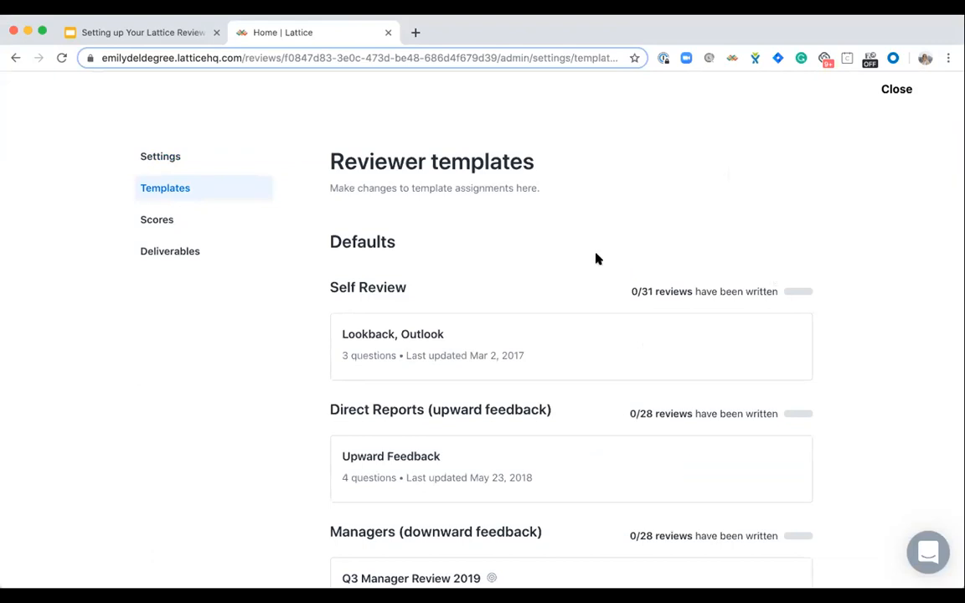
mouse_move(456, 360)
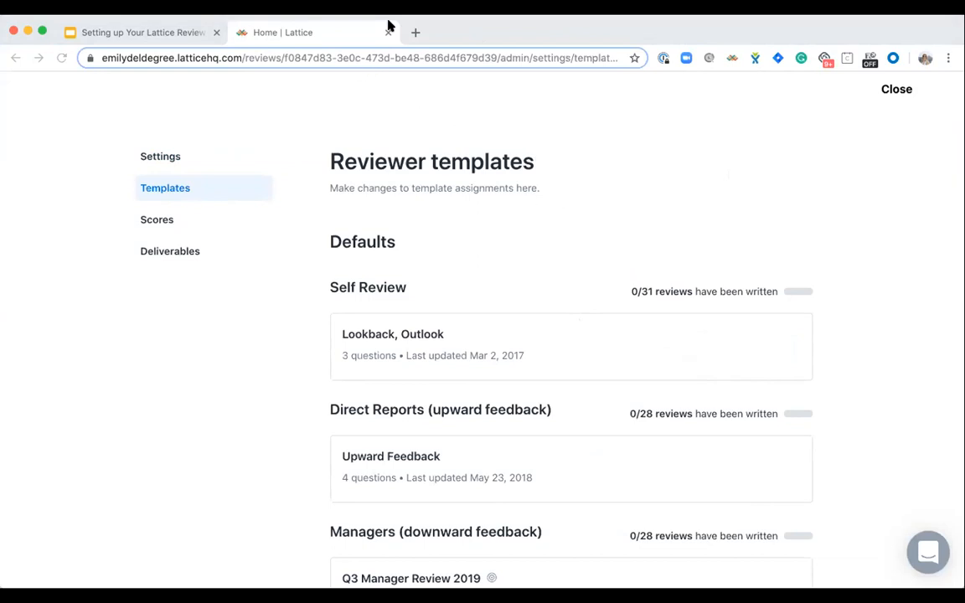
click(810, 208)
click(898, 93)
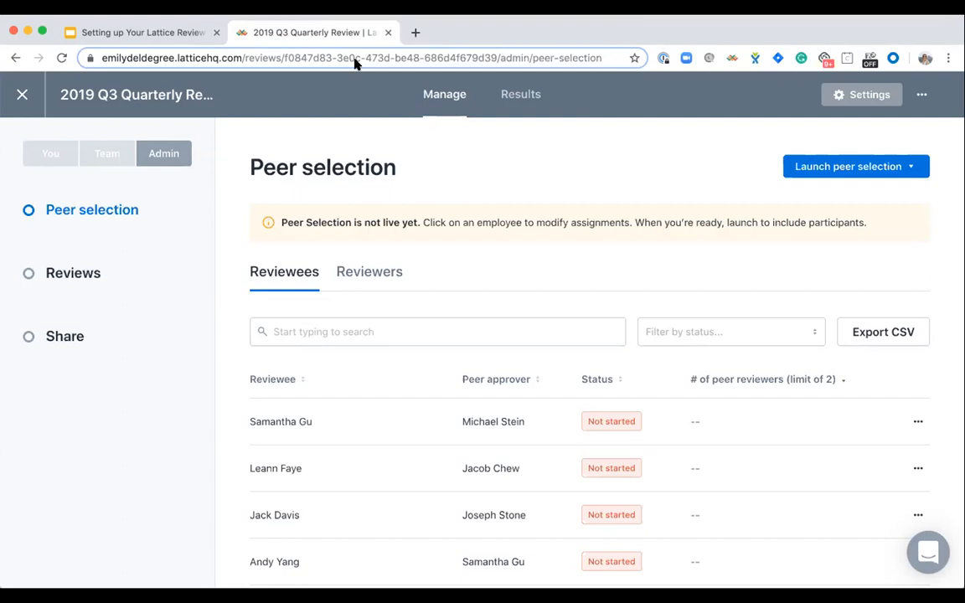
- View the Reviews phase of the 2019 Q3 Quarterly Review cycle, and return to the list of all reviews
click(71, 277)
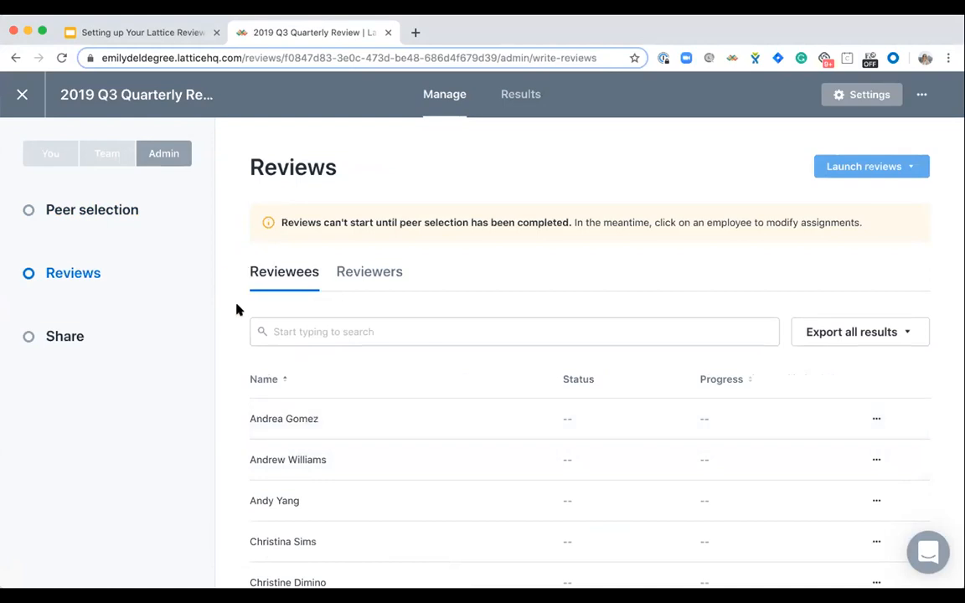
click(22, 95)
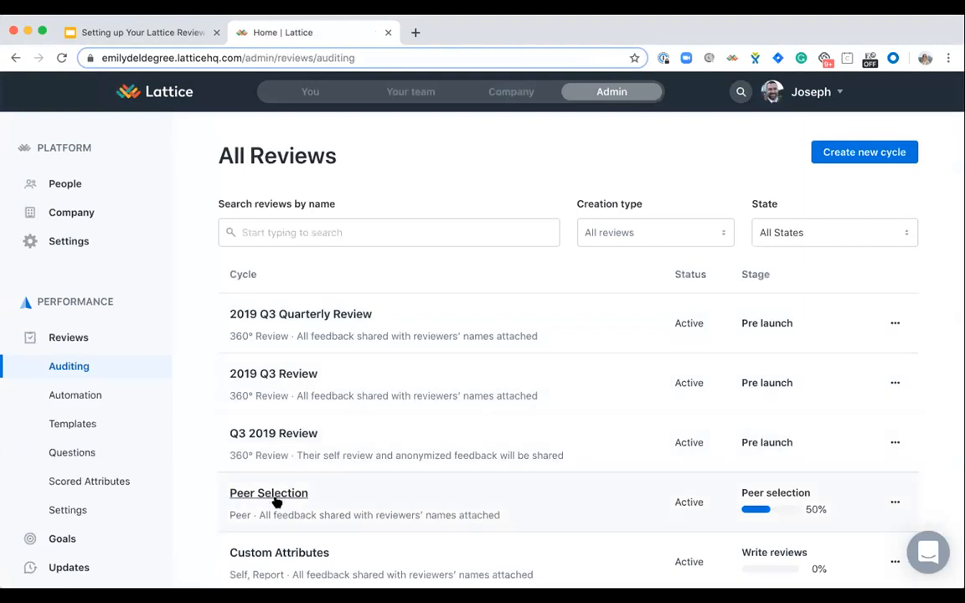
- Inspect the first reviewee's reviewer, scorer and summary writer assignments in the Marketing - Scored Attributes cycle, and return to all reviews
scroll(312, 415, down, 2)
scroll(312, 415, down, 4)
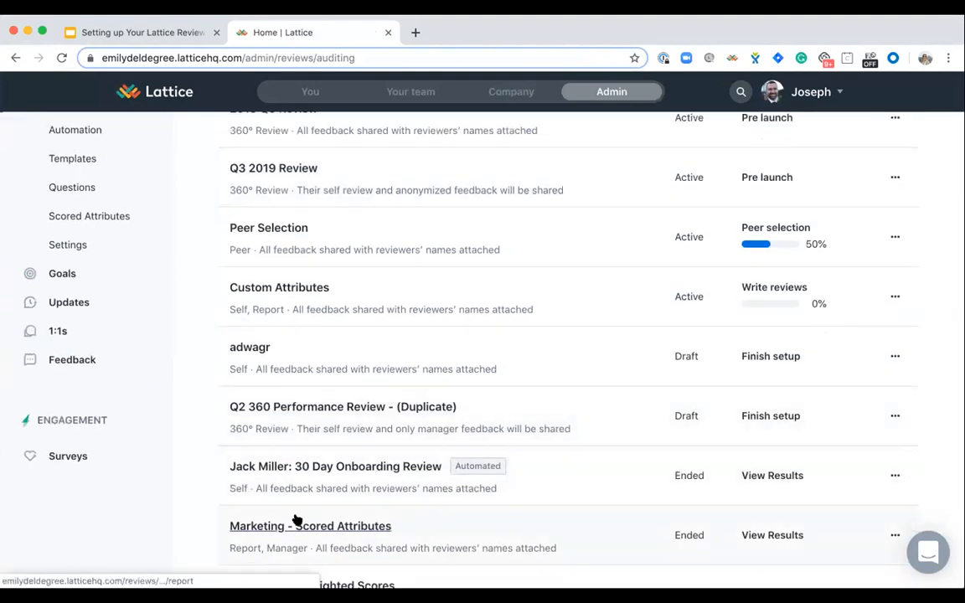
click(295, 519)
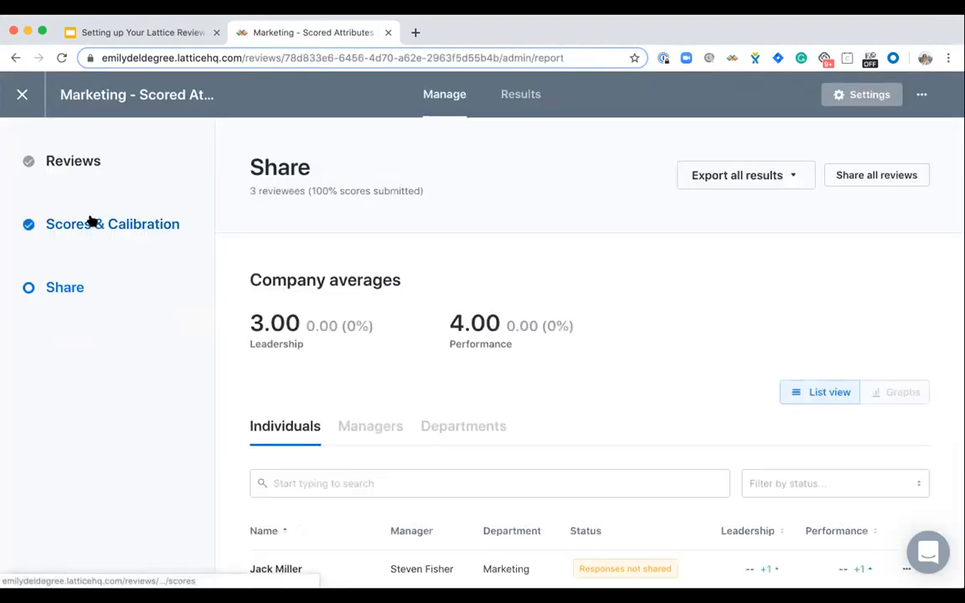
click(60, 171)
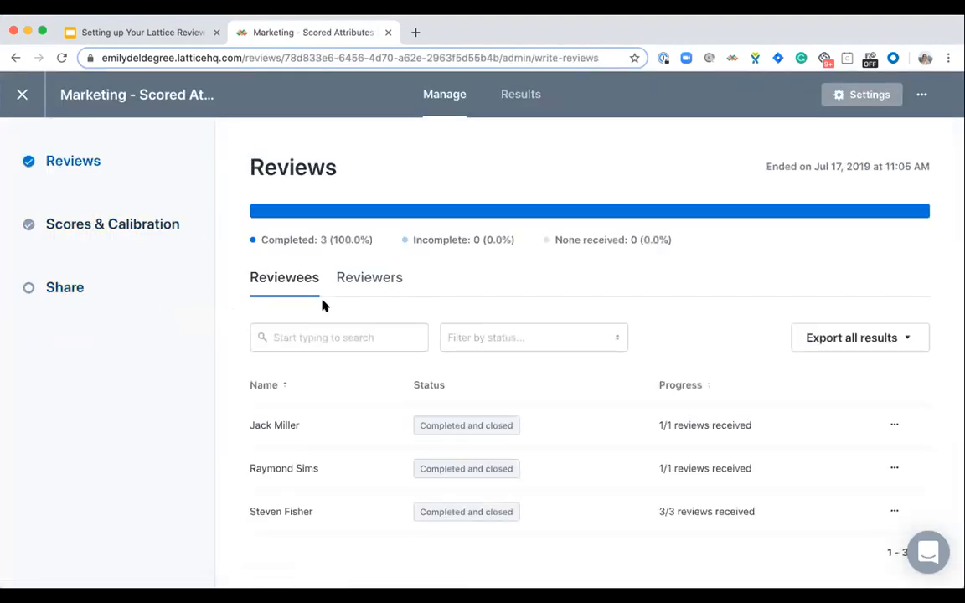
click(329, 432)
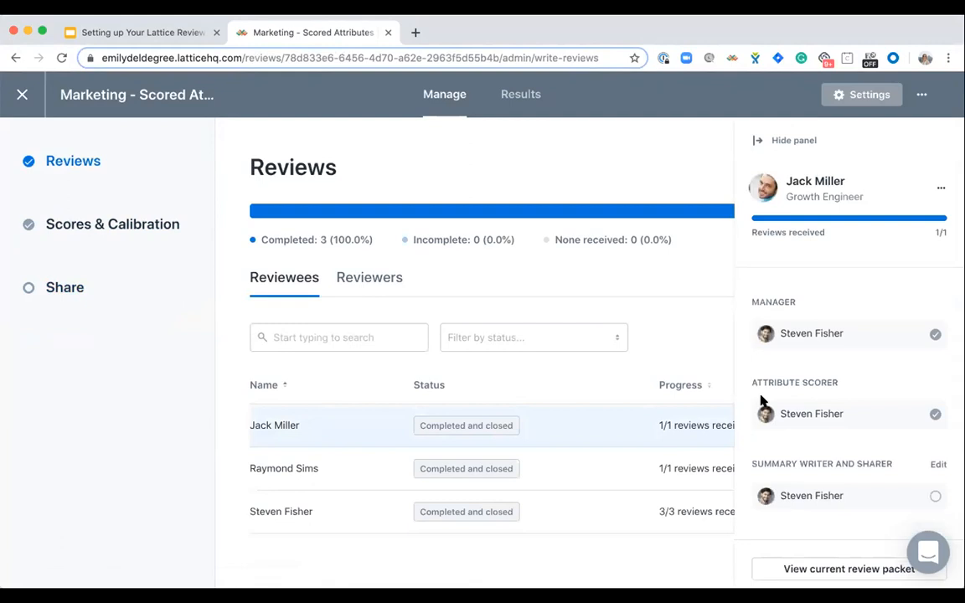
scroll(806, 454, down, 2)
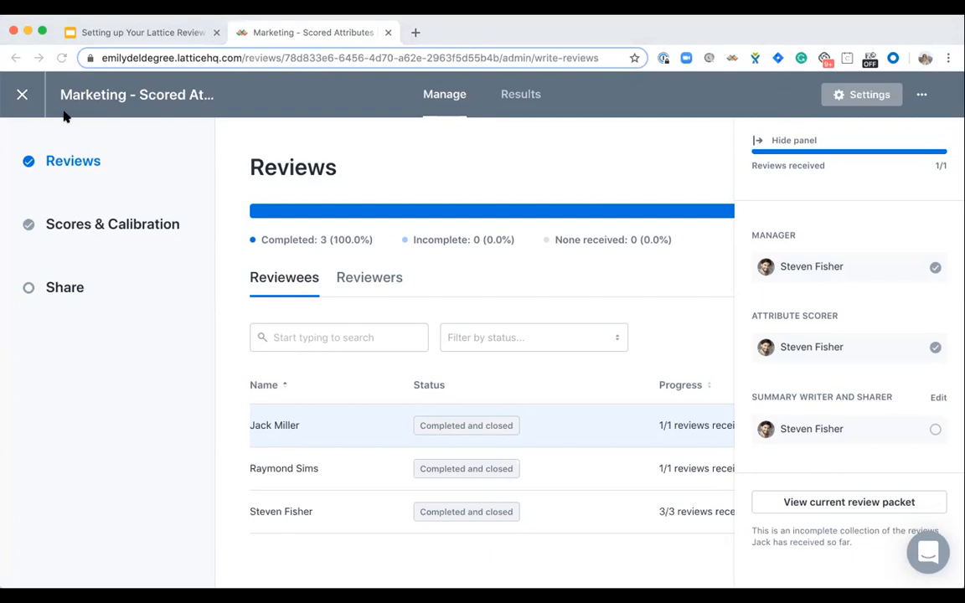
click(21, 95)
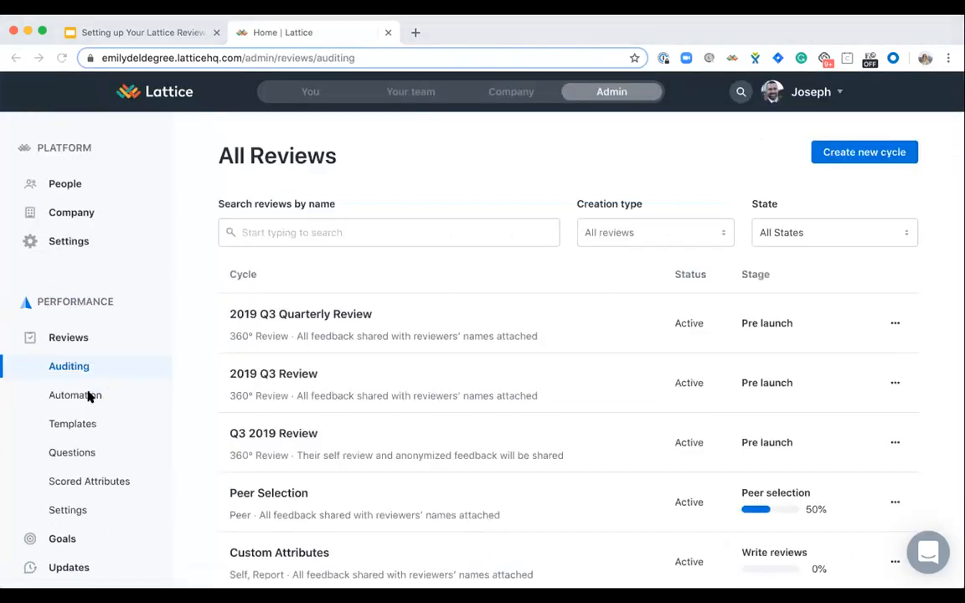
- Reopen the 2019 Q3 Quarterly Review cycle and show the third reviewee's peer selection details
click(321, 316)
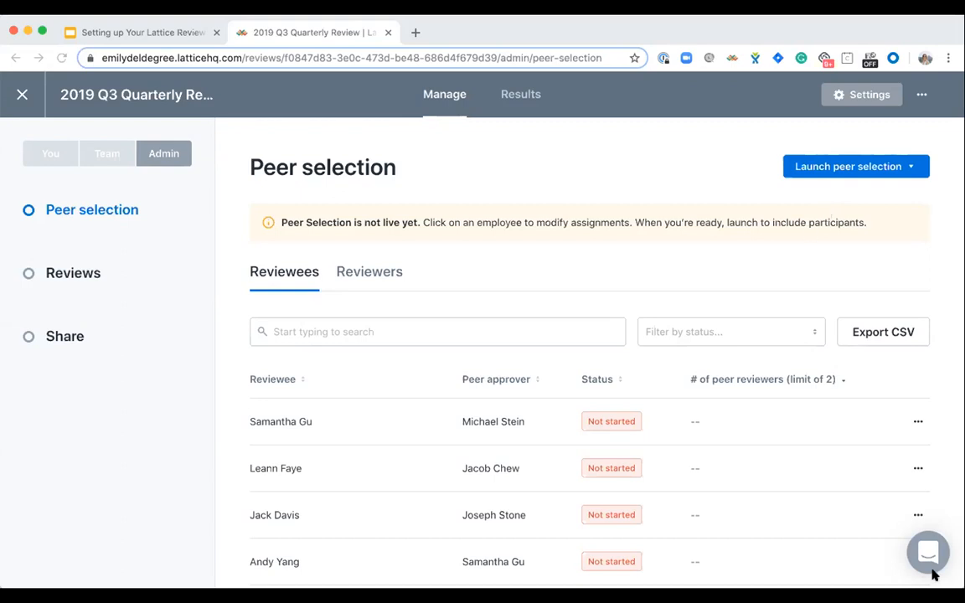
click(810, 526)
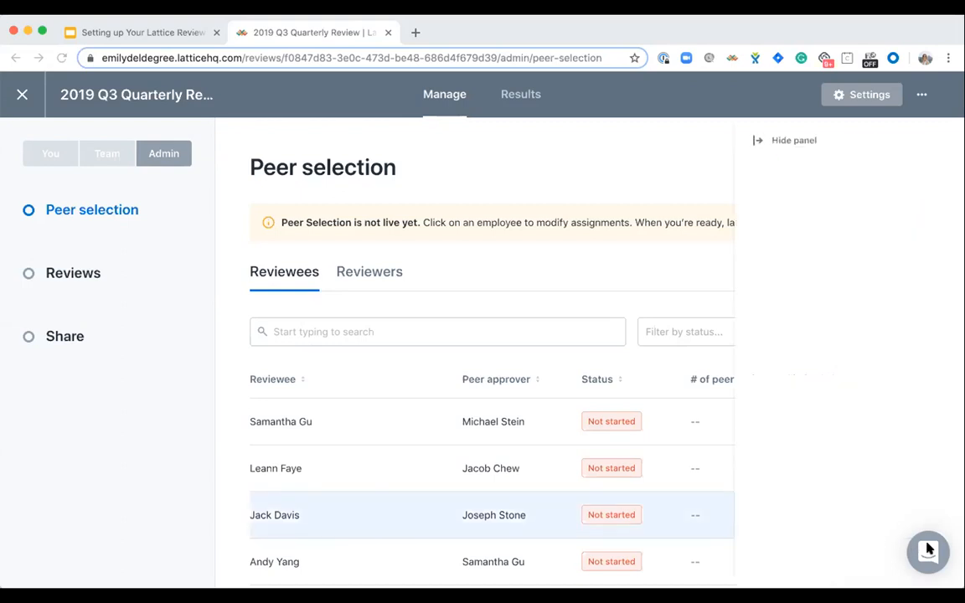